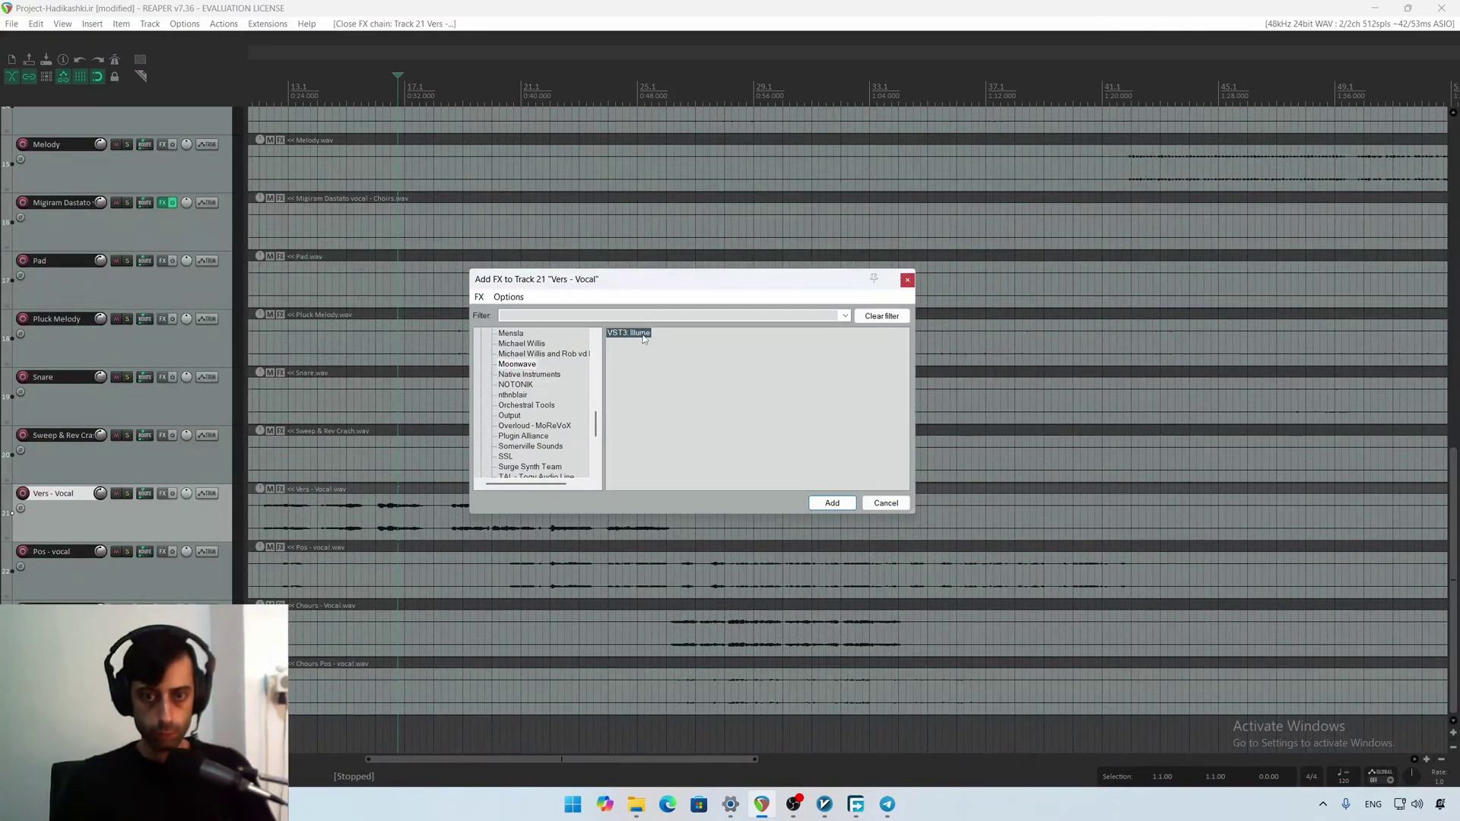
Add the VST3 Illume plug-in to the Vers - Vocal track, bypass it and move its window away from the vocal clip
double_click(644, 339)
double_click(644, 339)
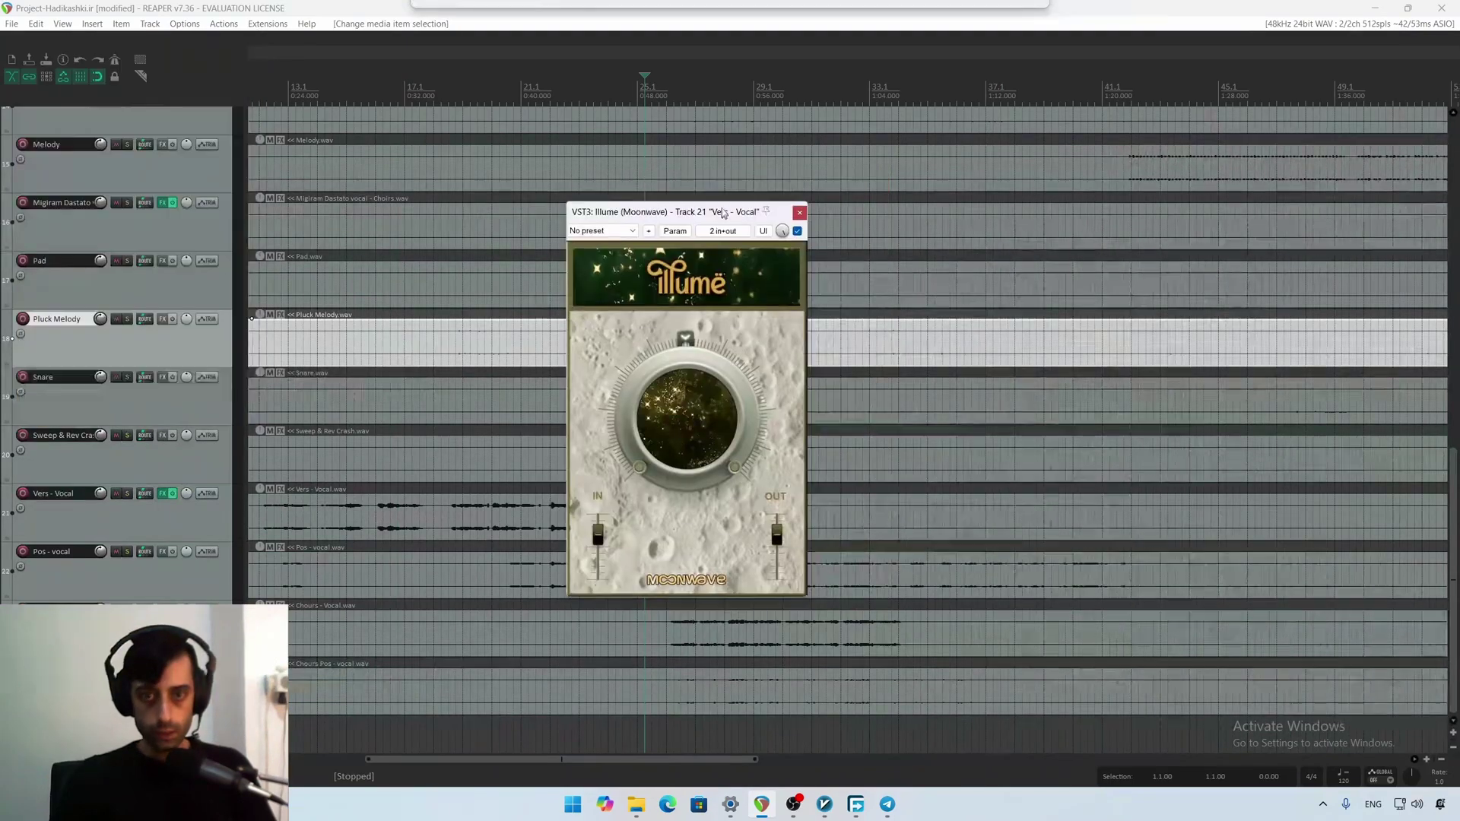
left_click_drag(723, 214, 700, 154)
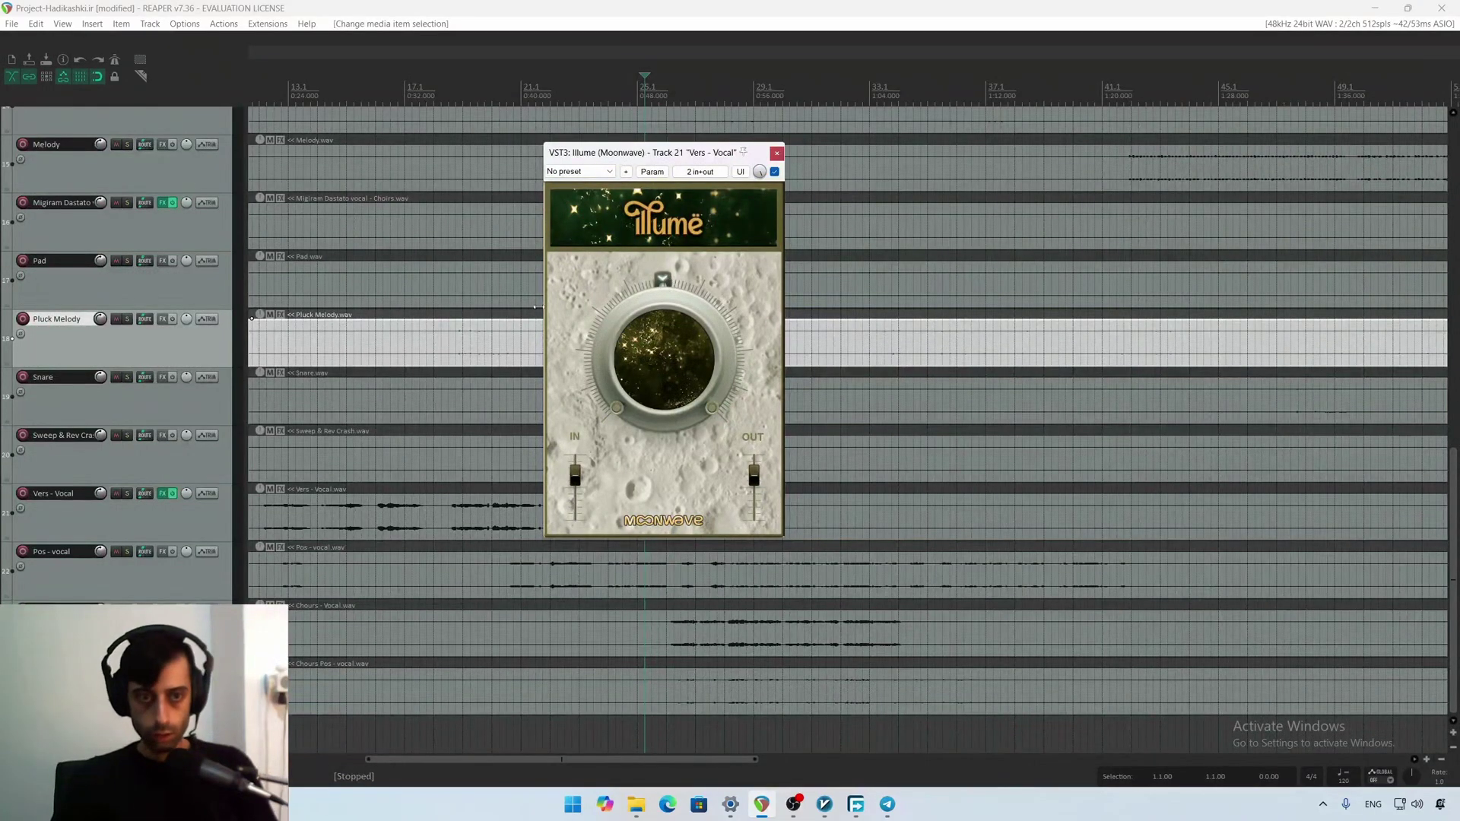
left_click(774, 171)
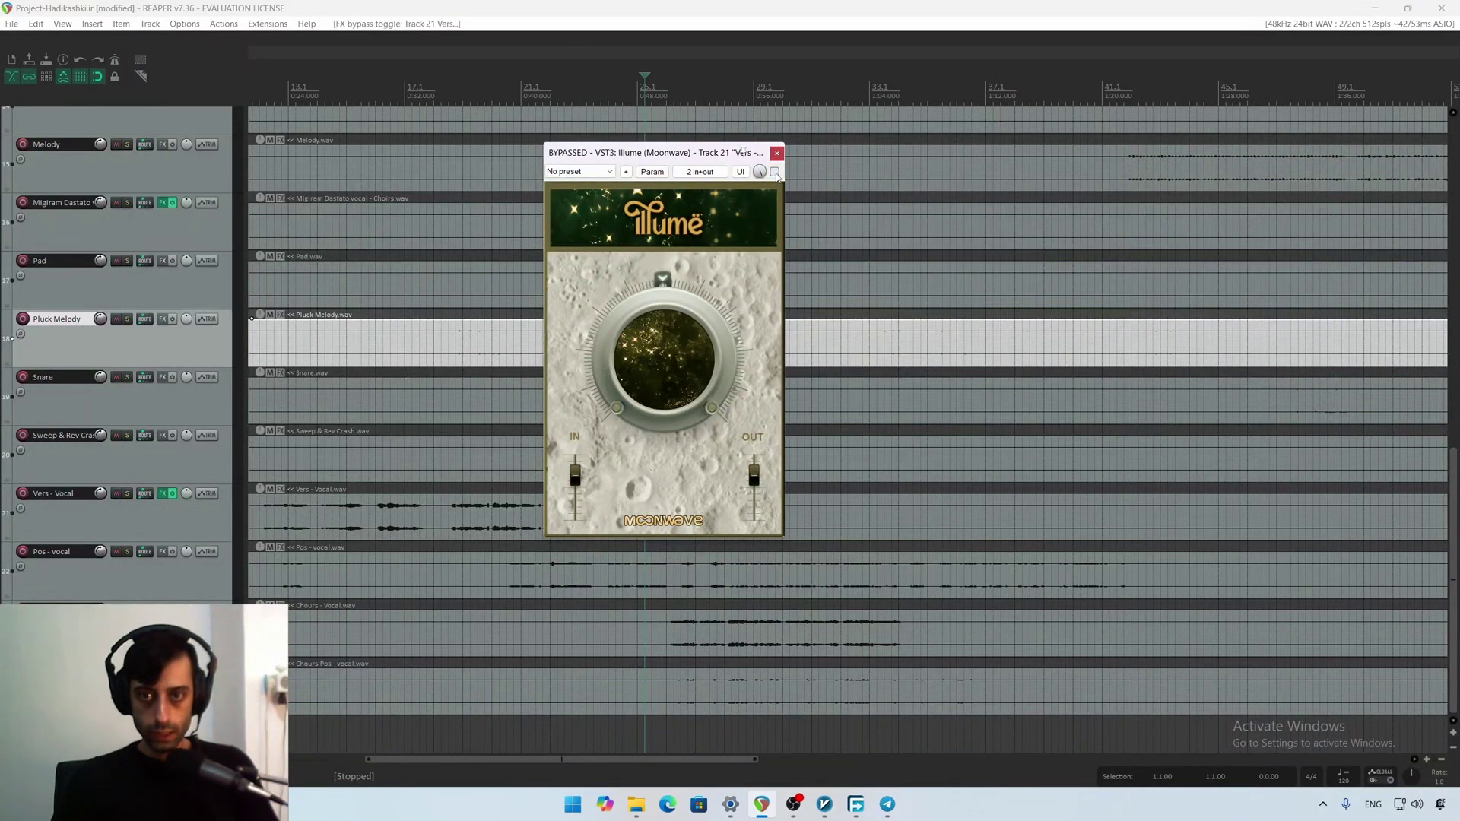
left_click_drag(674, 152, 891, 178)
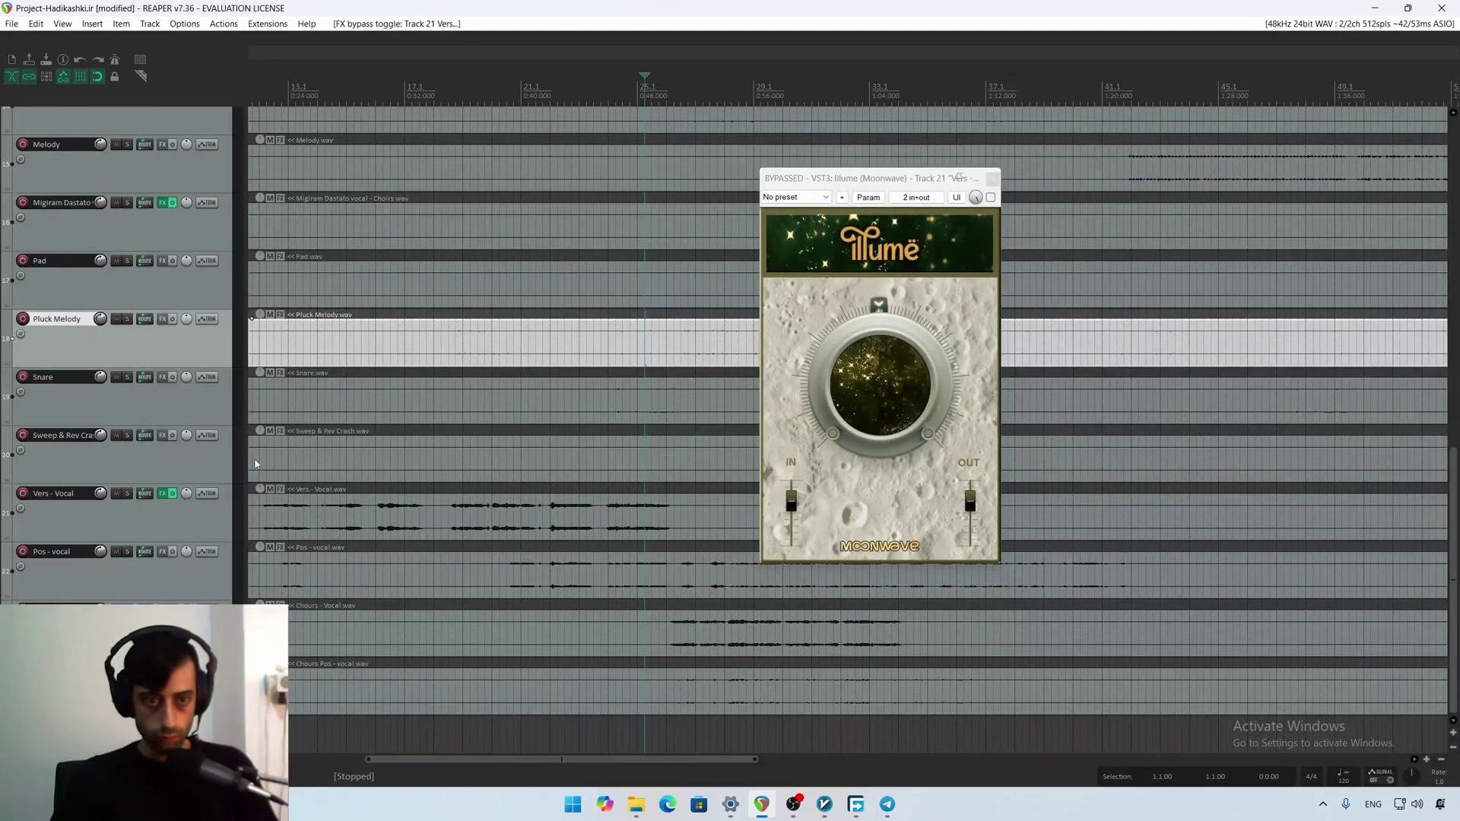
Check the FX chain of the Vers - Vocal track and close it again
left_click(154, 522)
left_click(163, 494)
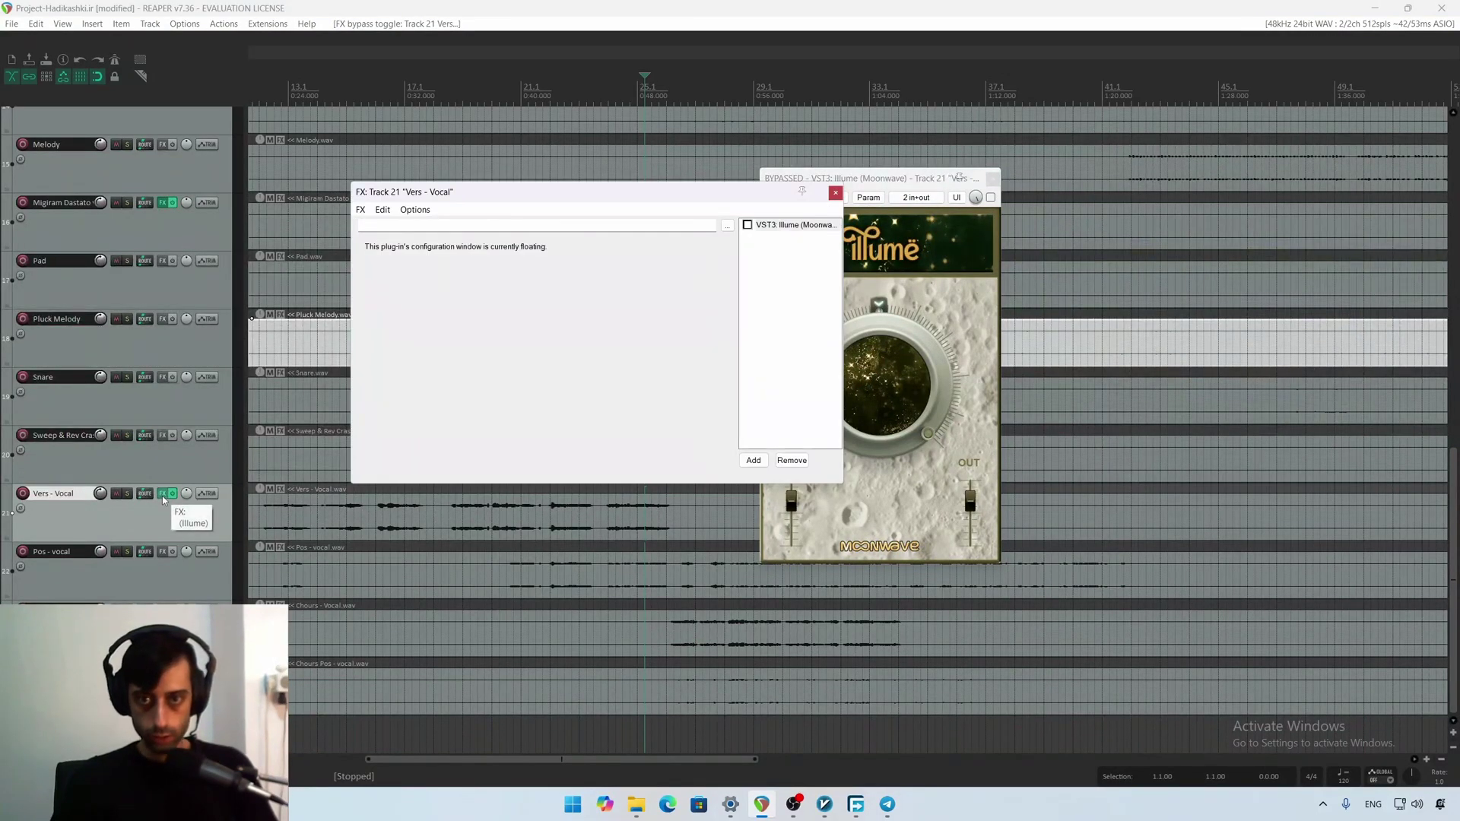
left_click(163, 494)
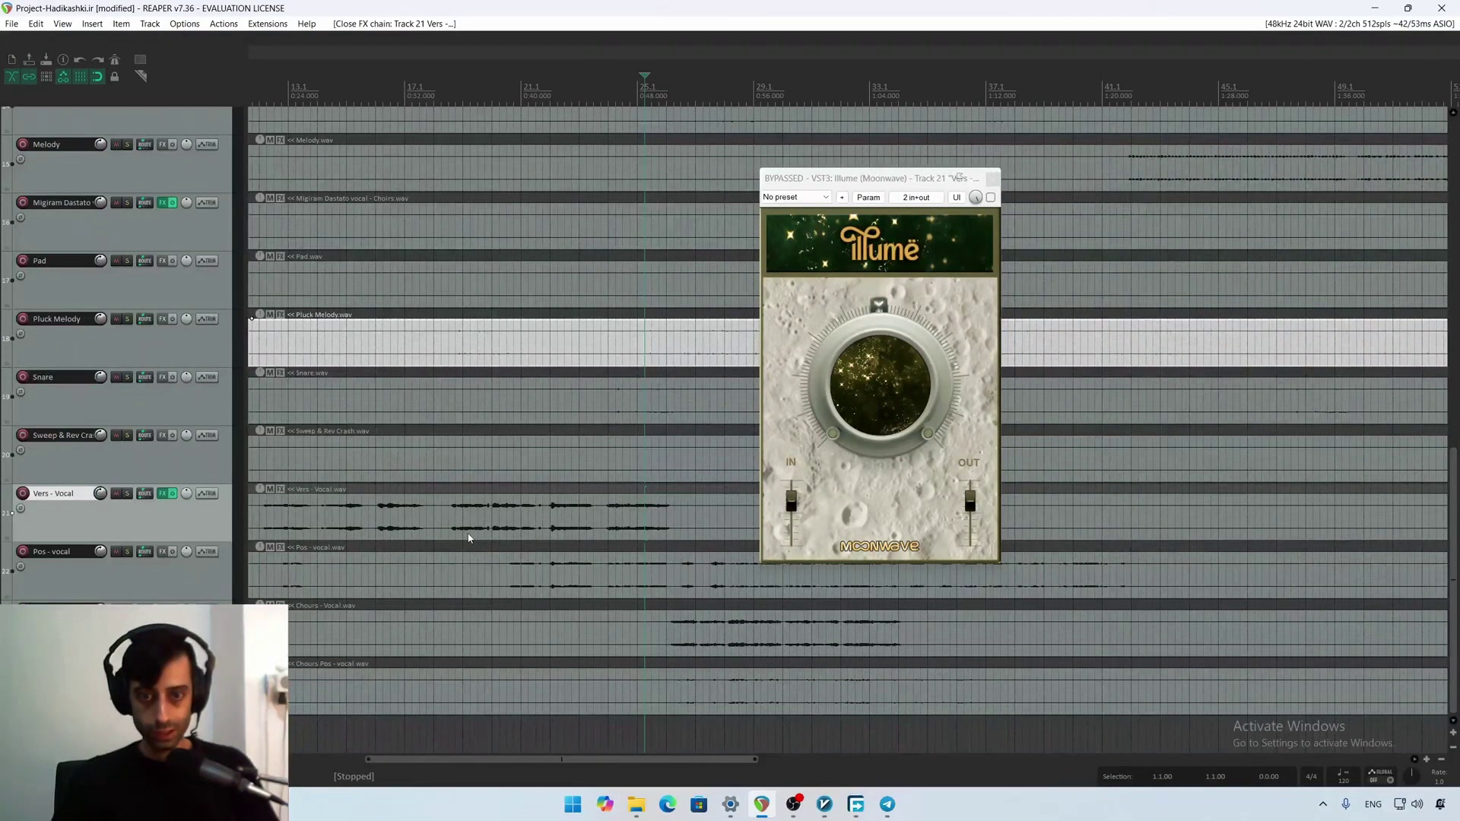
Play the verse vocal from about 0:35 with Illume bypassed, muting the Pos - vocal track during playback
left_click(469, 538)
left_click_drag(872, 182, 694, 196)
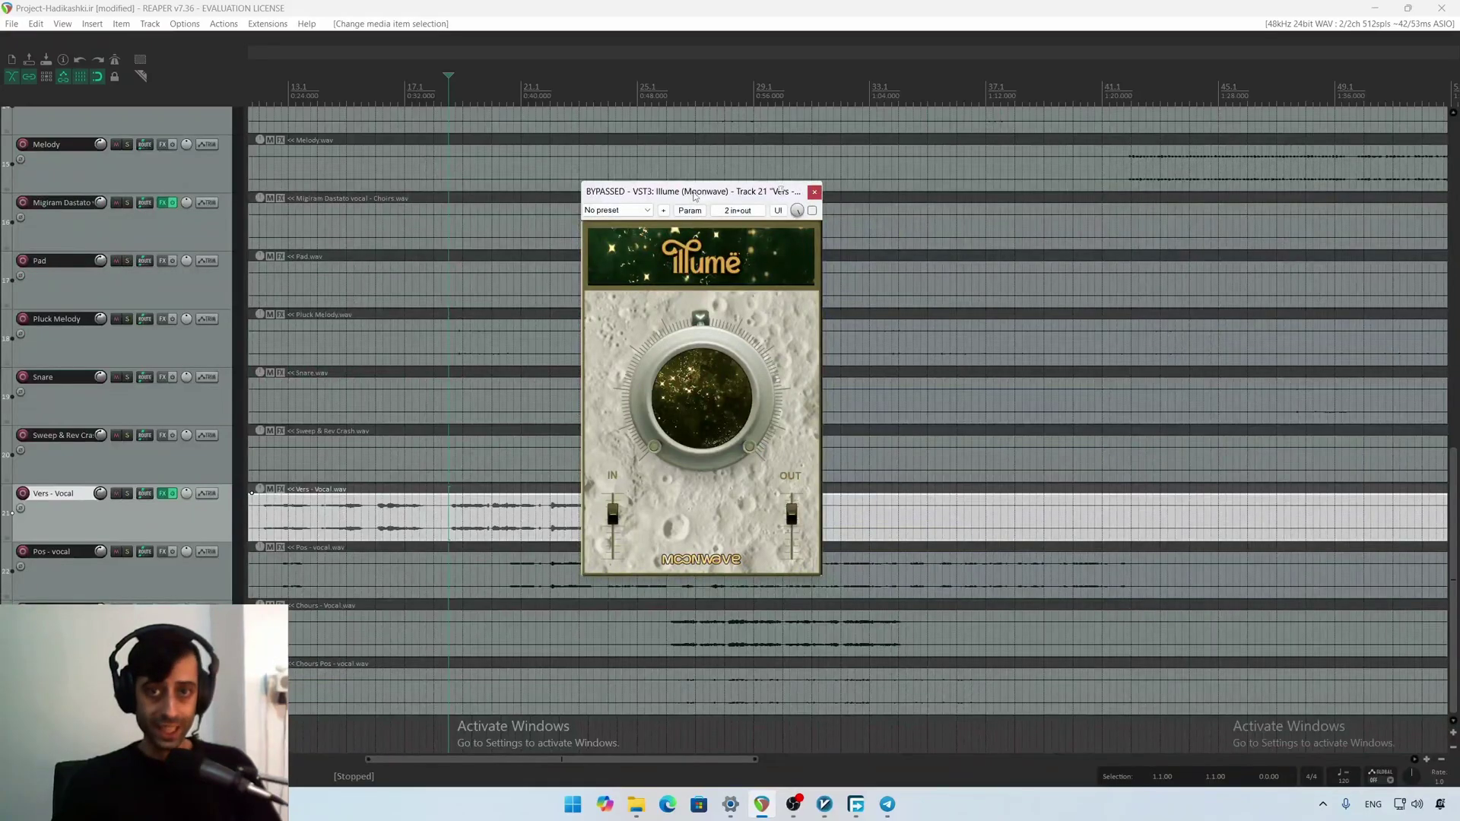
key("space")
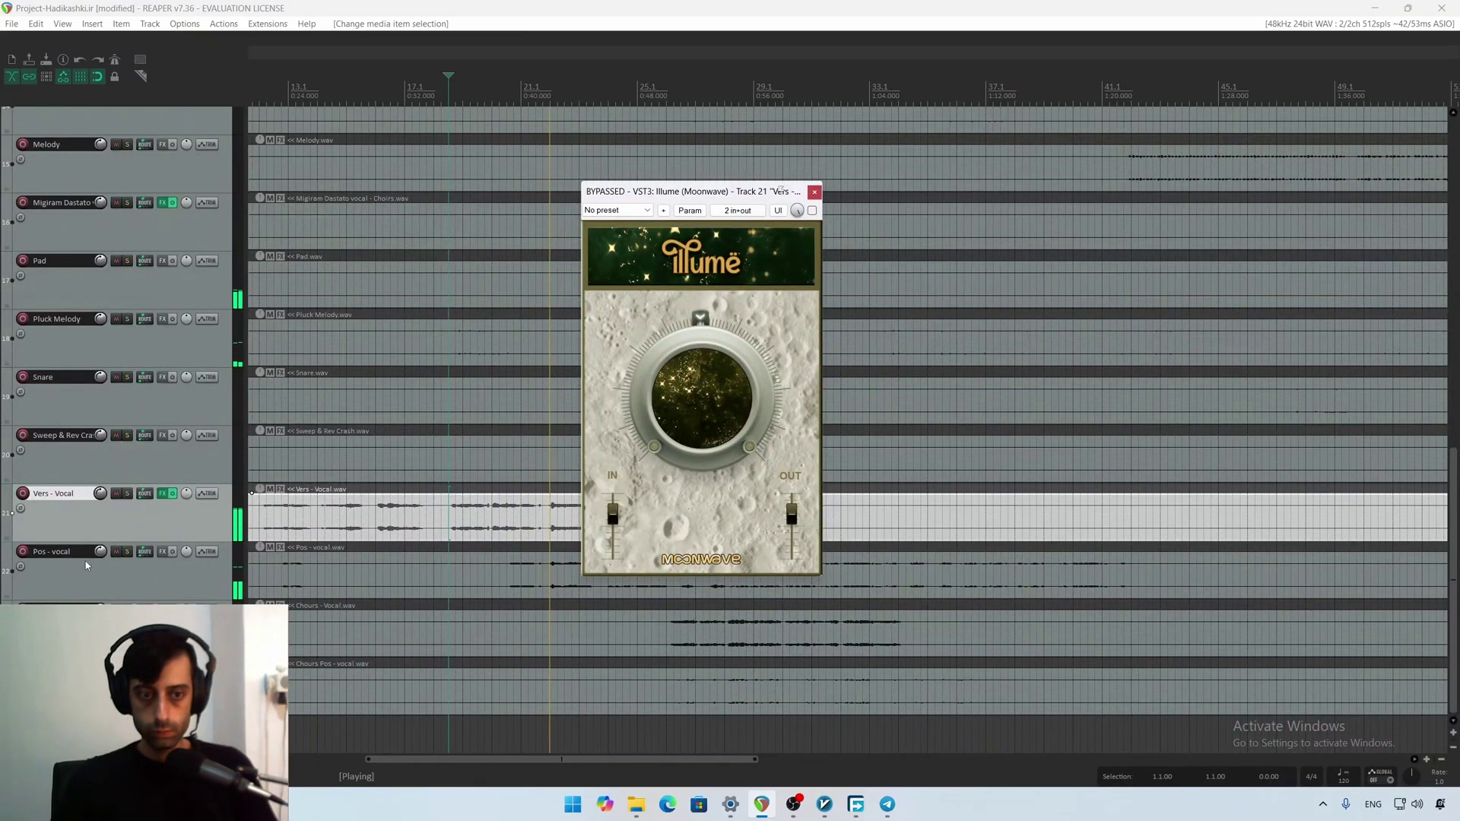
left_click(115, 551)
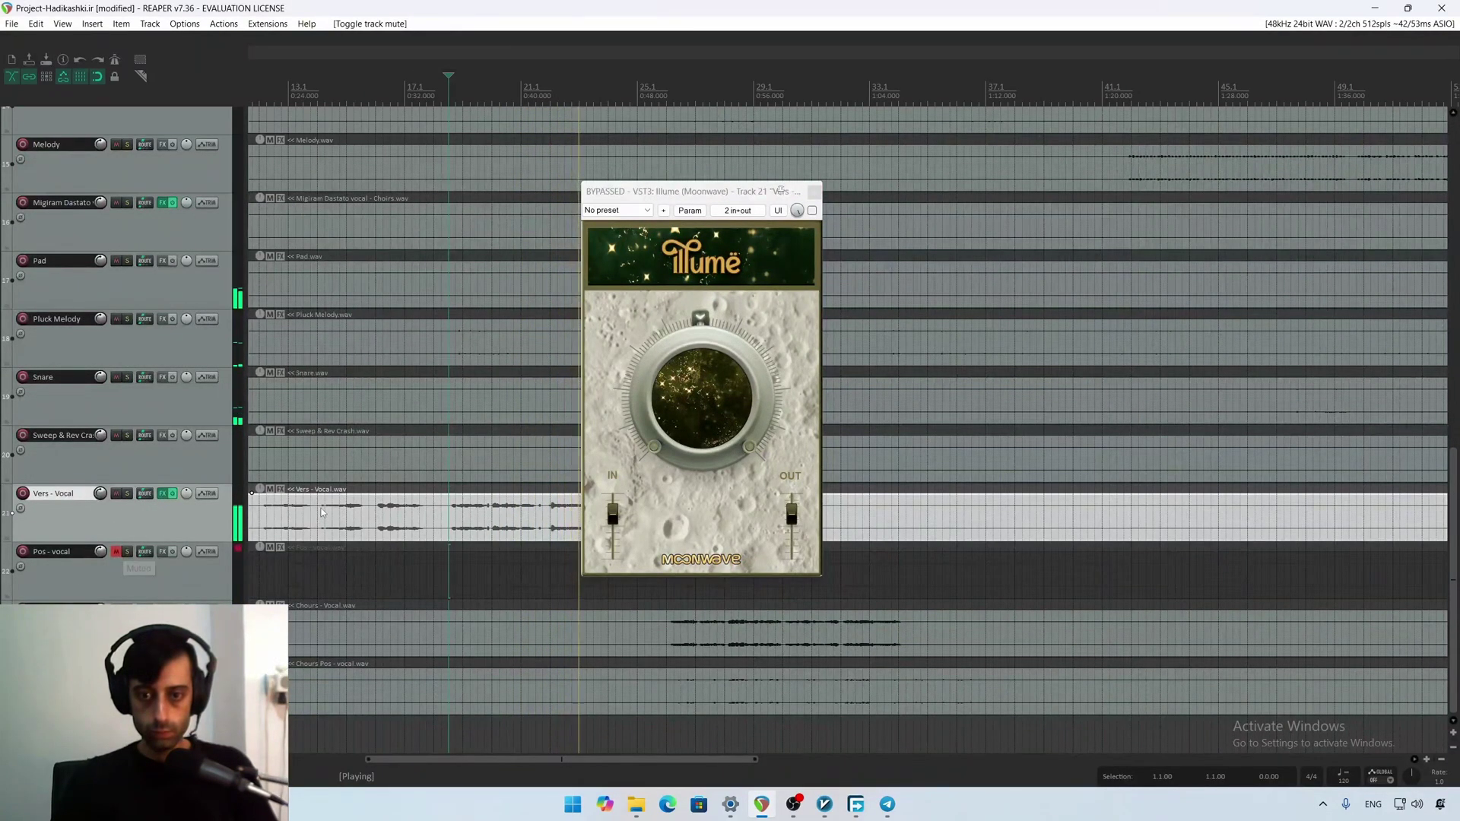
key("space")
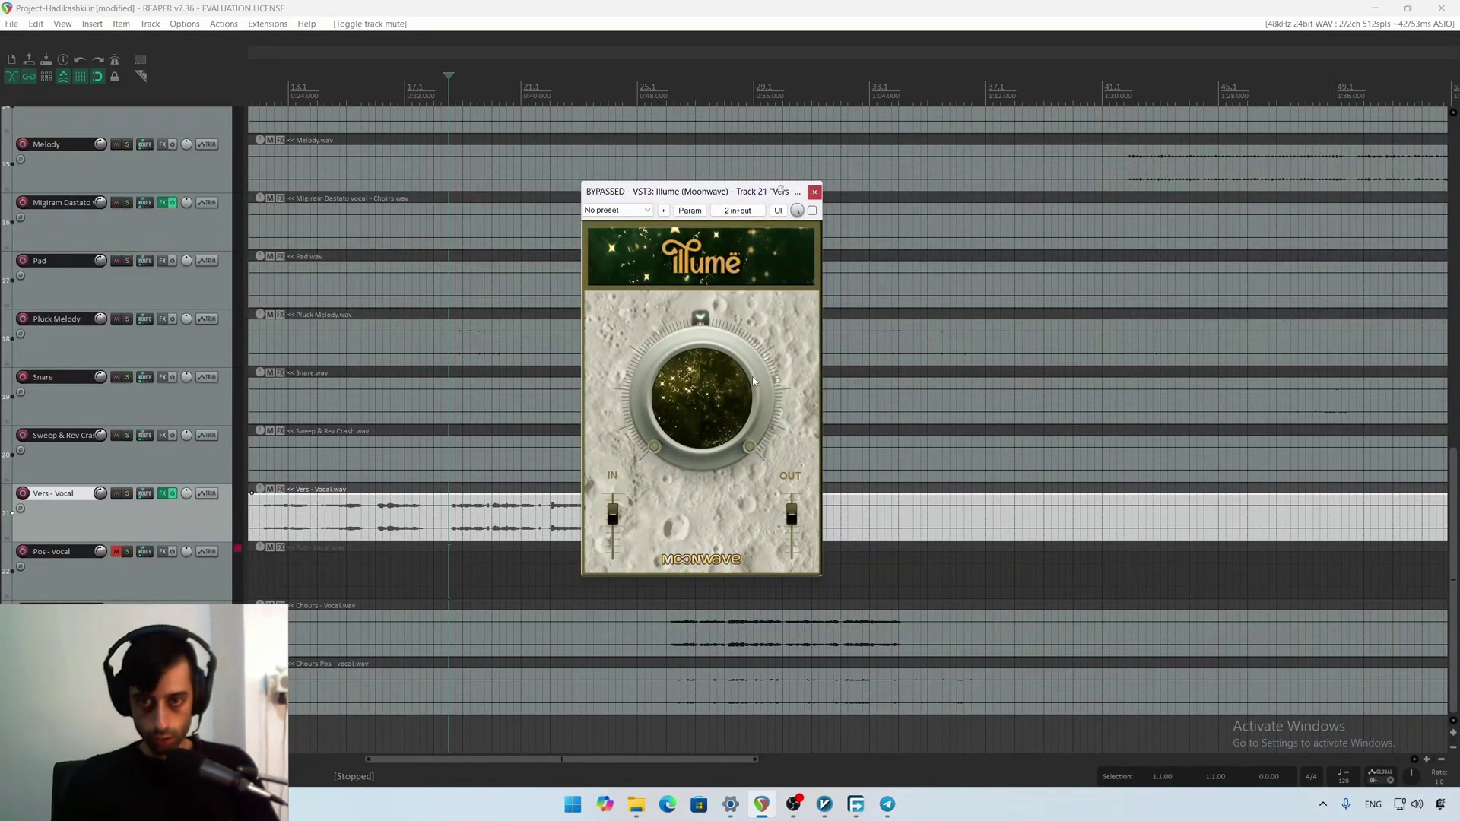
Enable Illume during playback and turn its main knob down to minimum, comparing the mix with the effect bypassed and active
key("space")
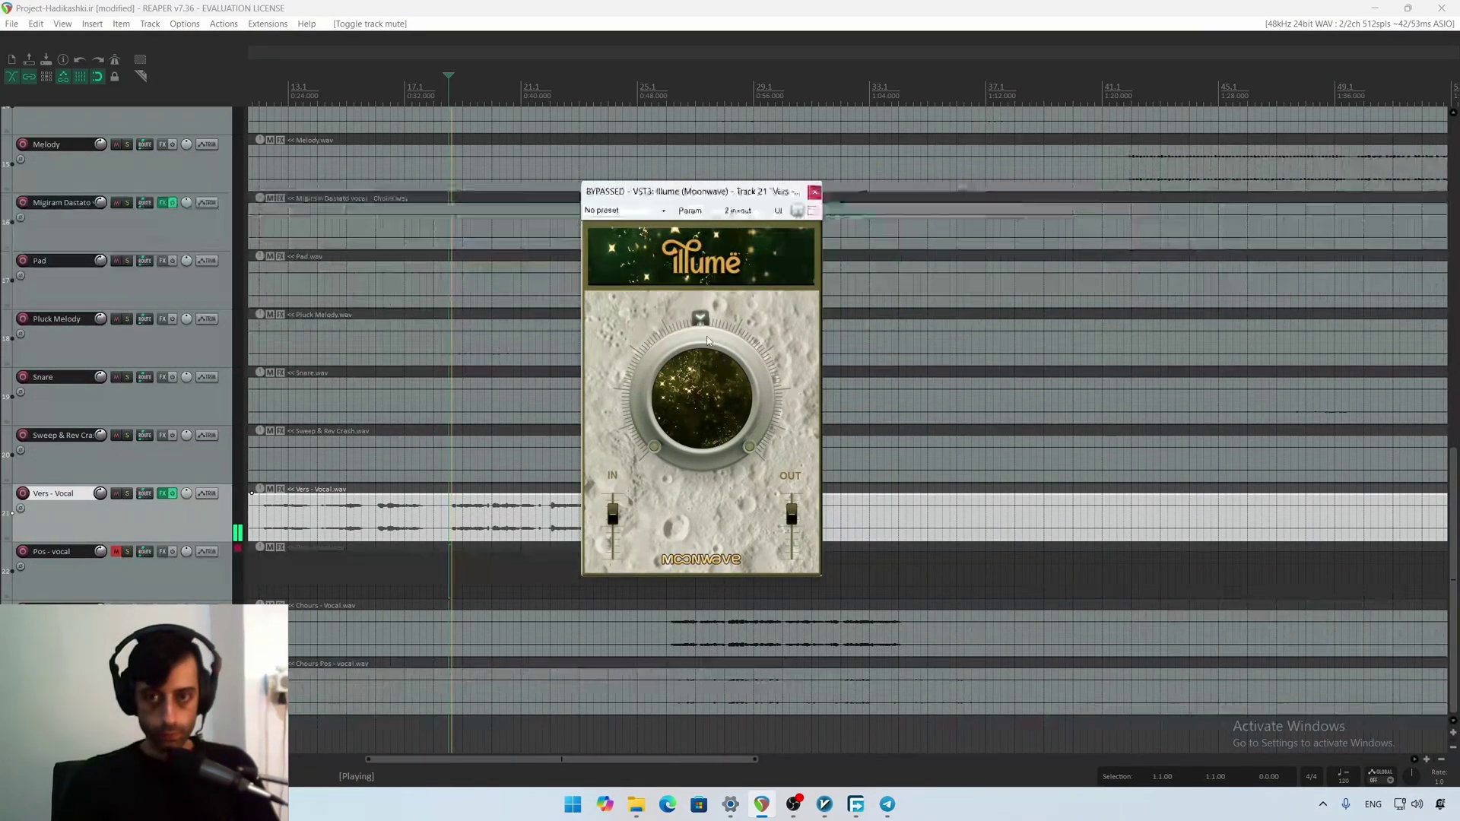
left_click(812, 210)
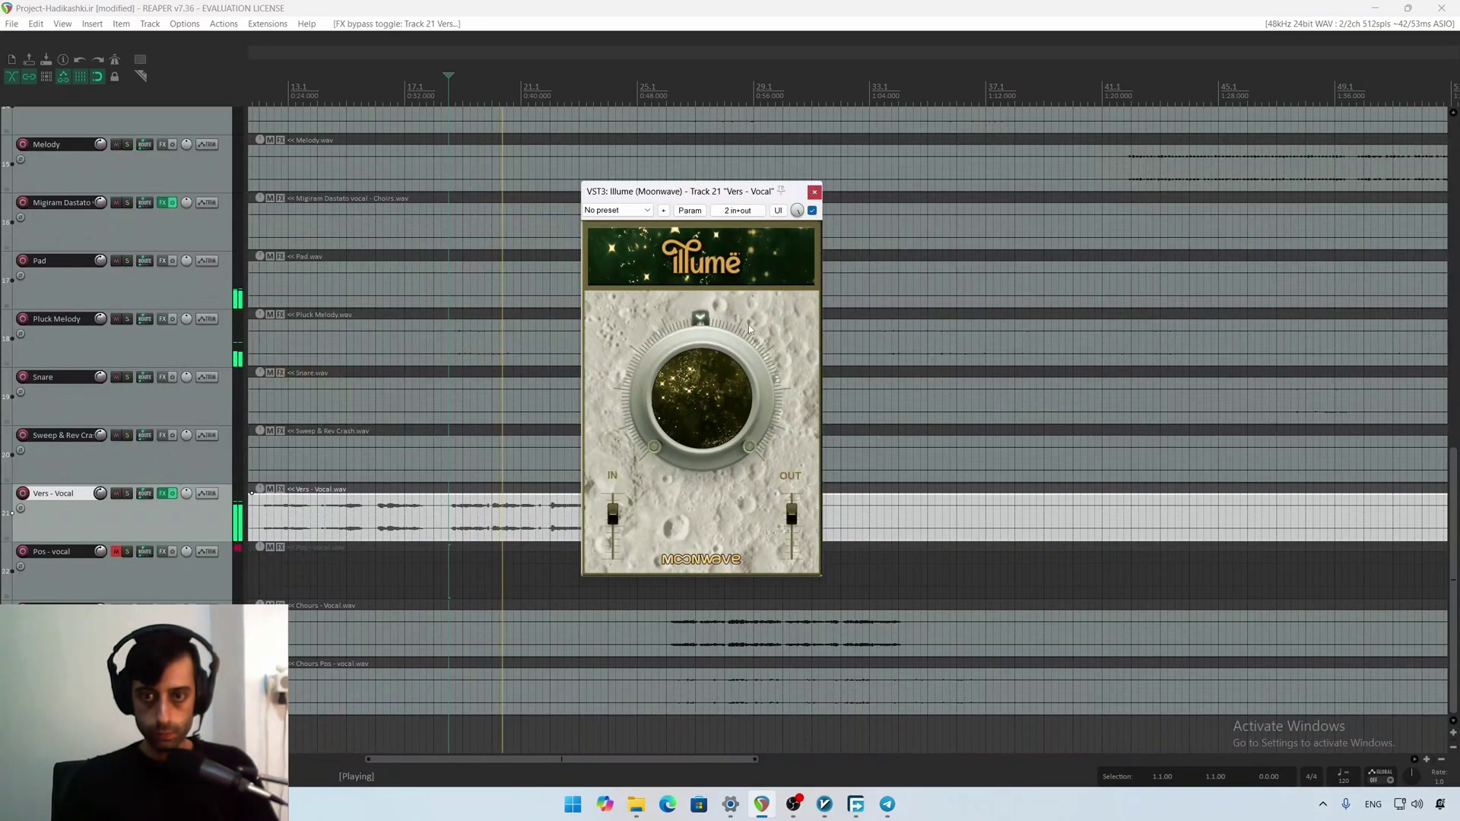
left_click_drag(701, 320, 695, 411)
left_click(812, 210)
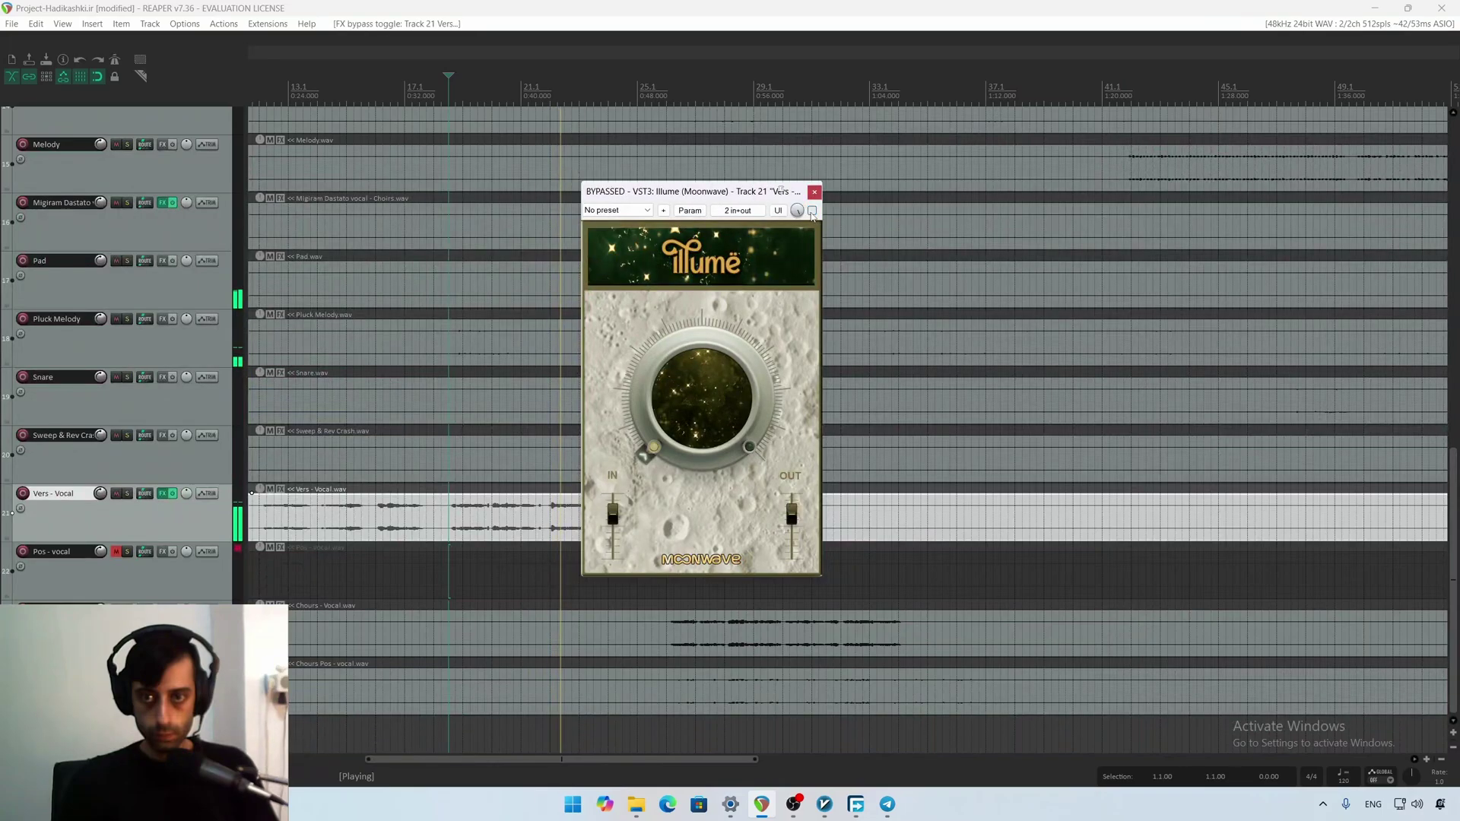
left_click(811, 211)
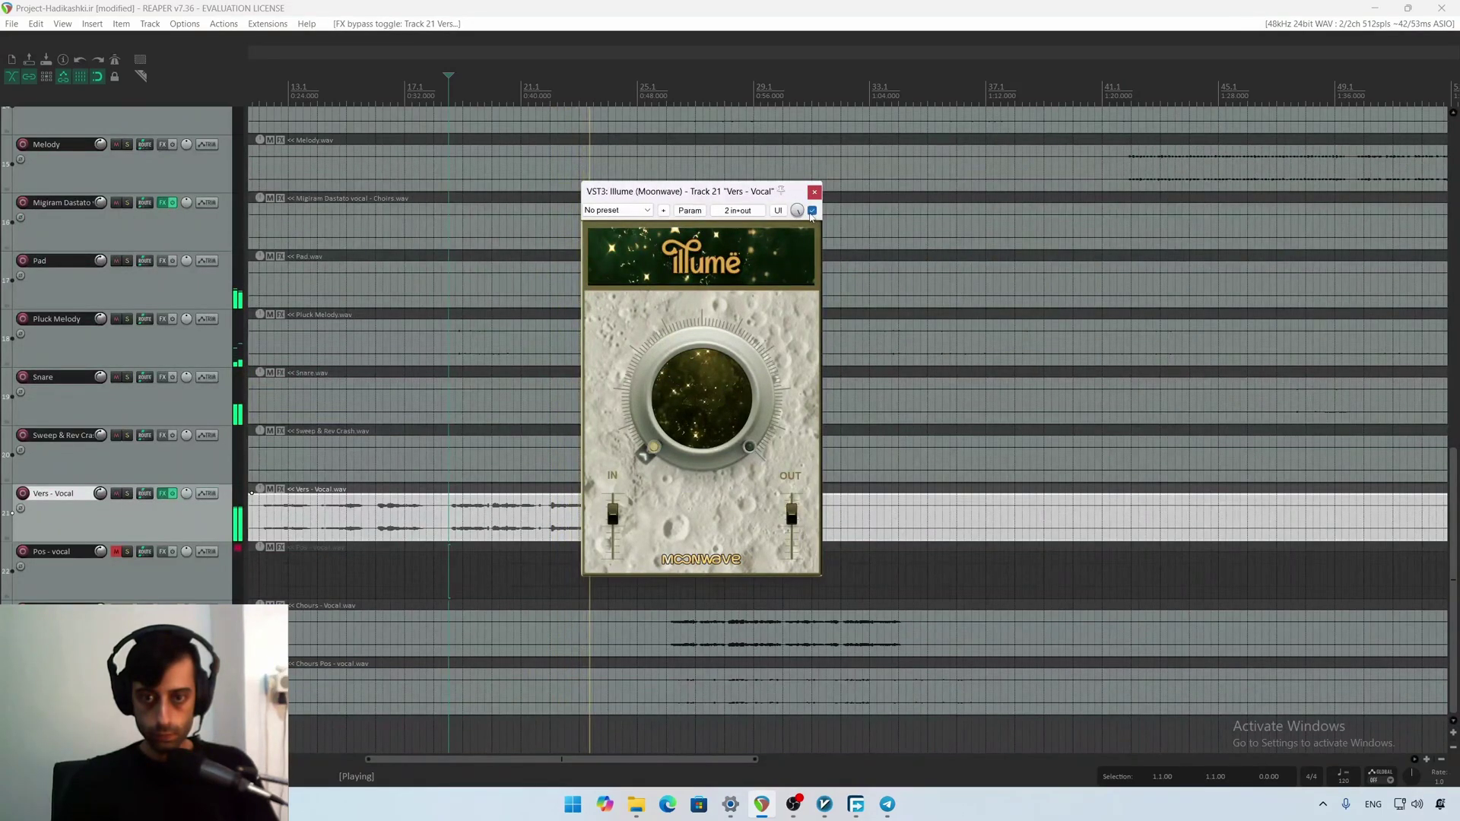
Solo the Vers - Vocal track and compare its sound with Illume bypassed and active
left_click(129, 494)
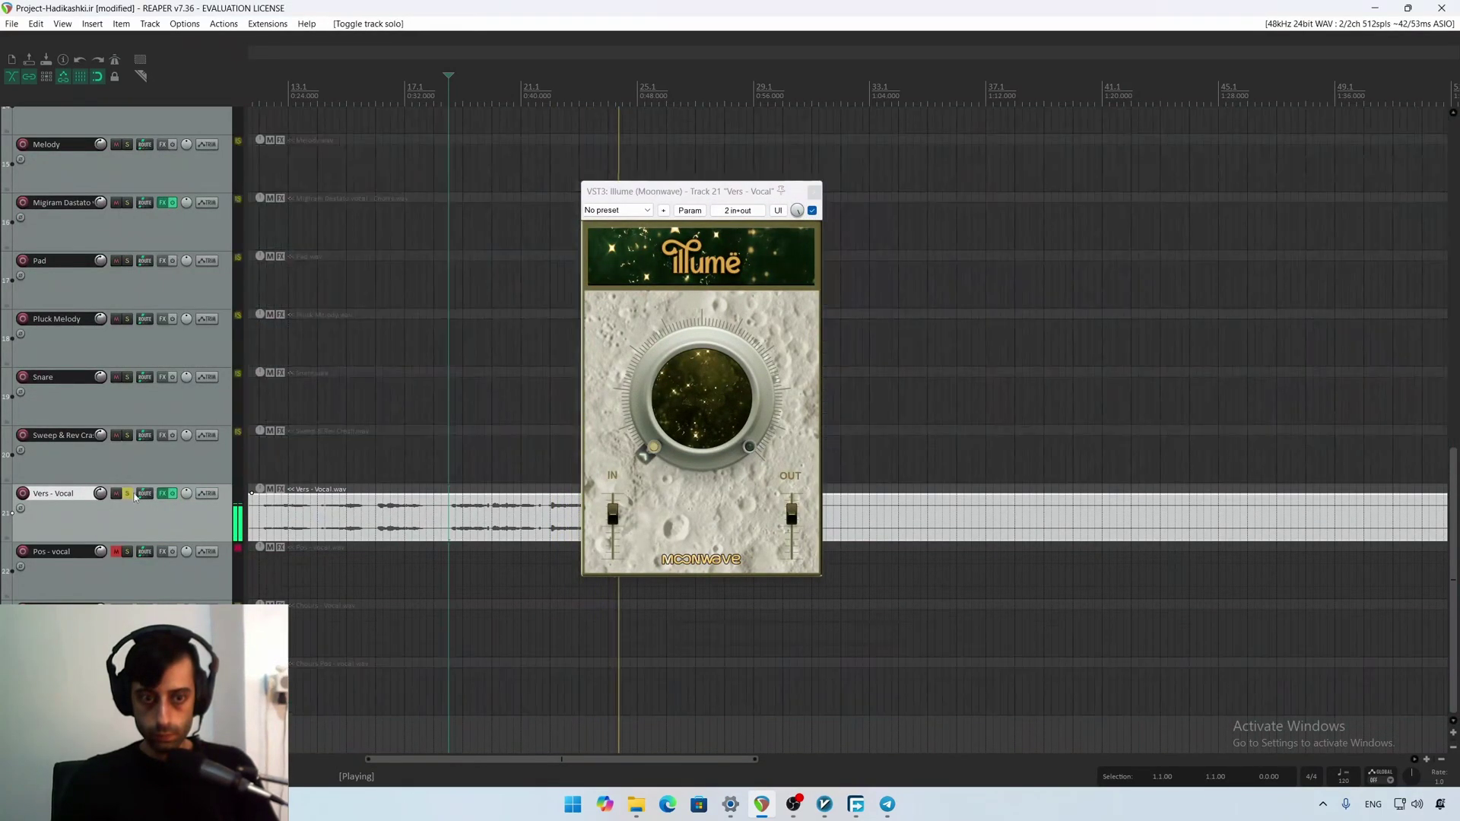
left_click(812, 211)
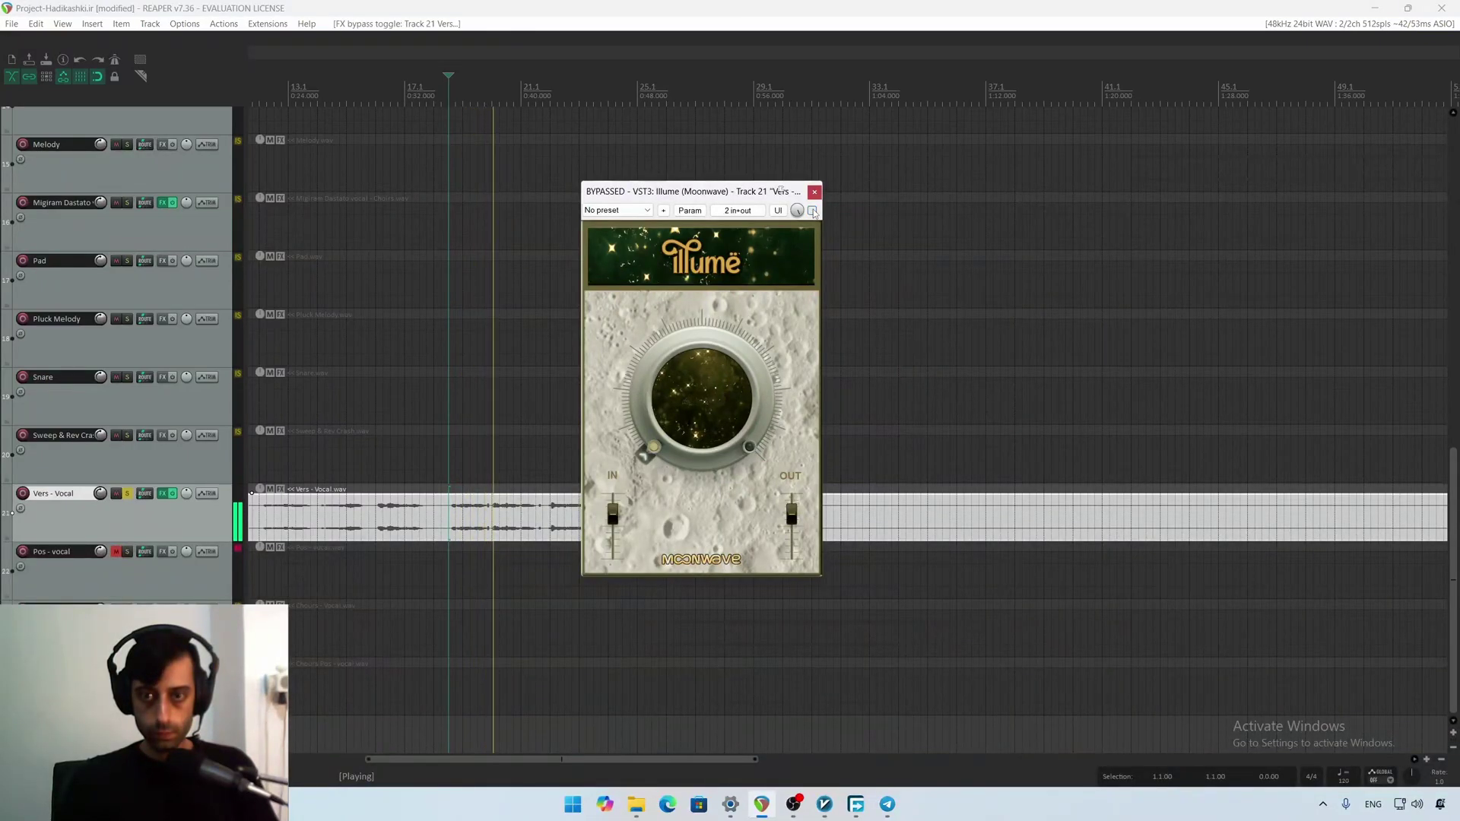
left_click(812, 210)
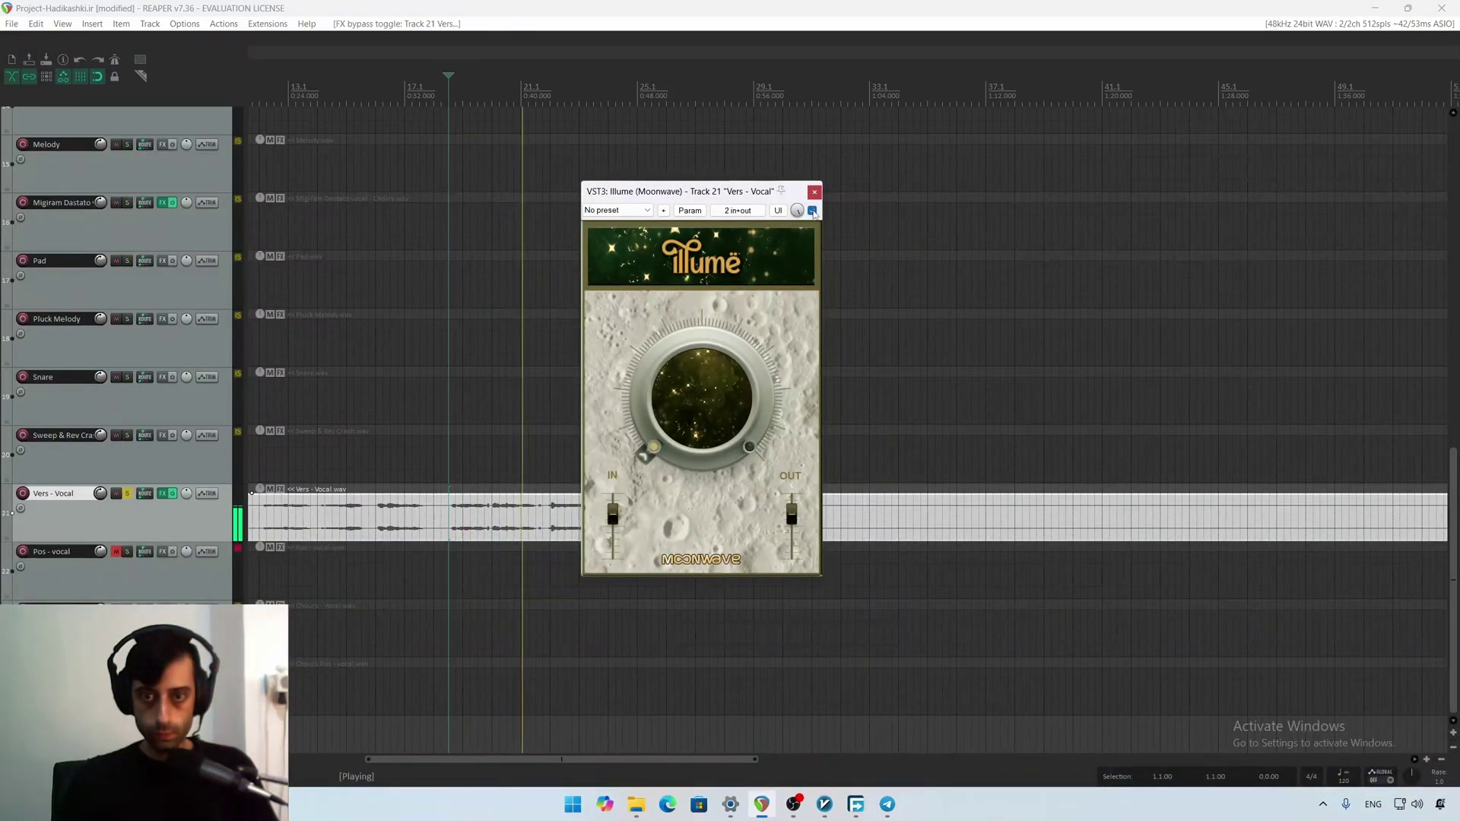
key("space")
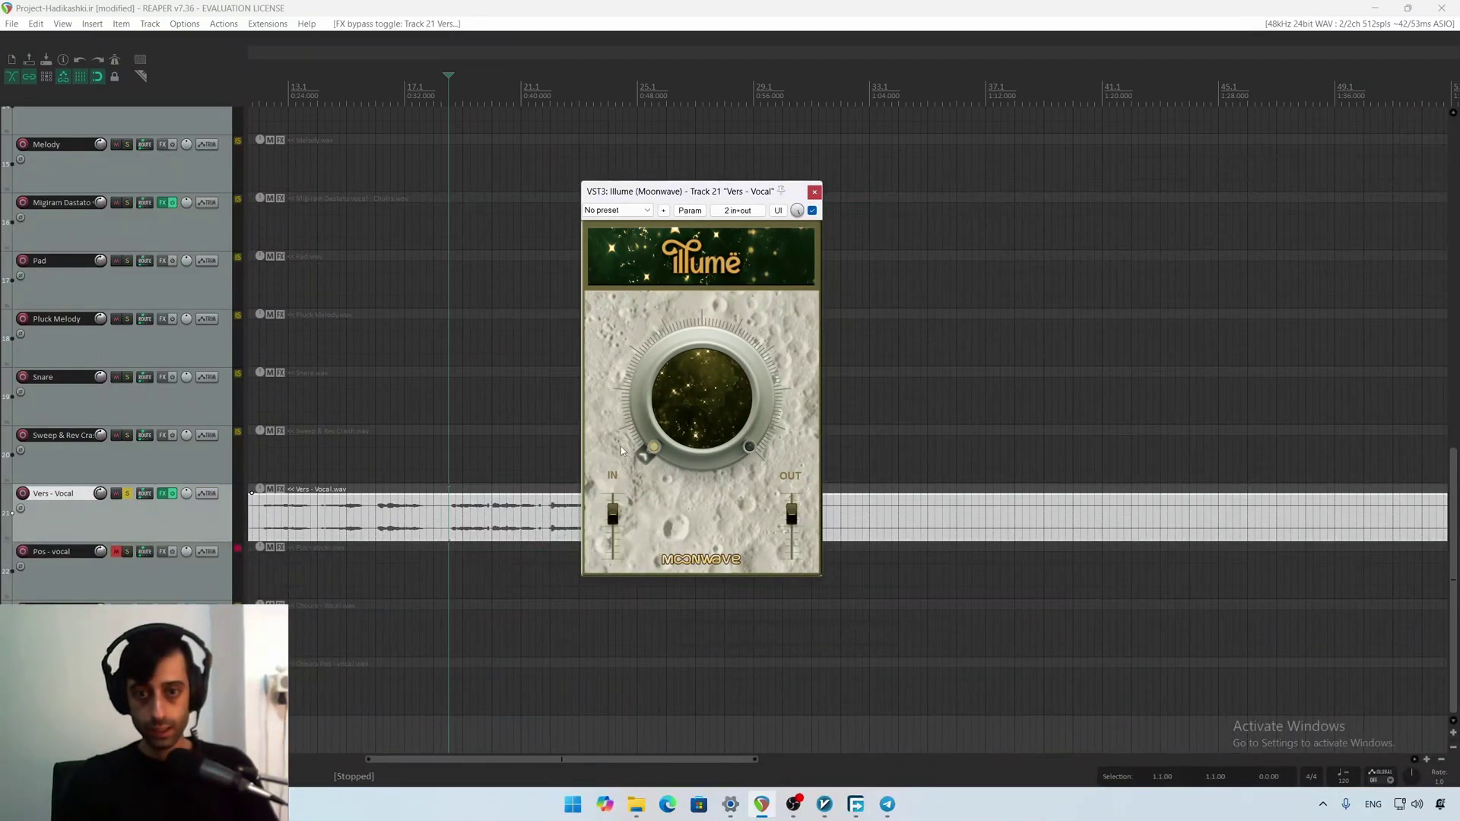
Raise Illume's main knob to about 11 o'clock while the soloed vocal plays, and compare it against bypass
key("space")
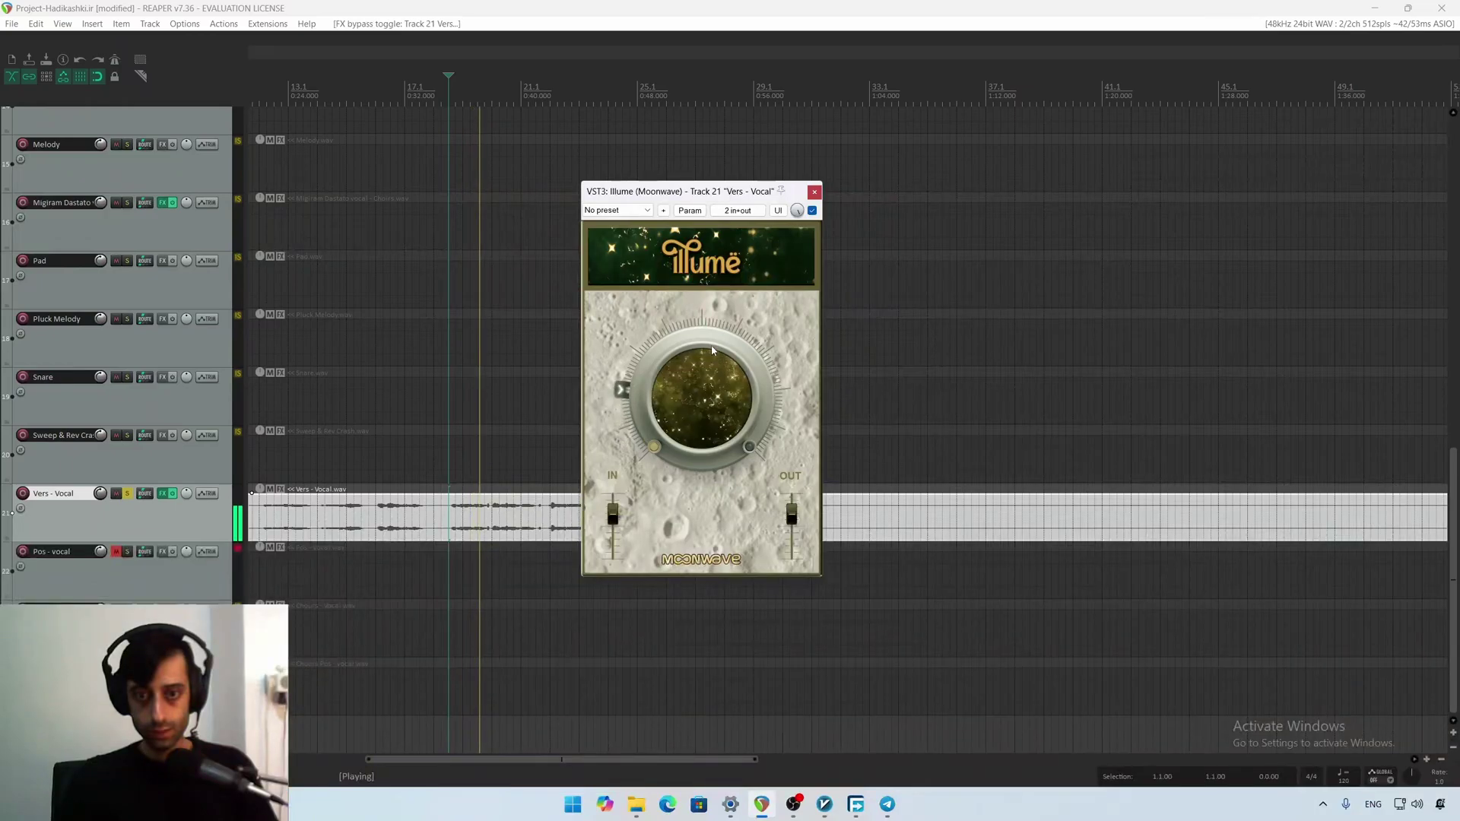
mouse_move(713, 349)
left_mouse_down()
mouse_move(716, 323)
mouse_move(719, 339)
left_mouse_up()
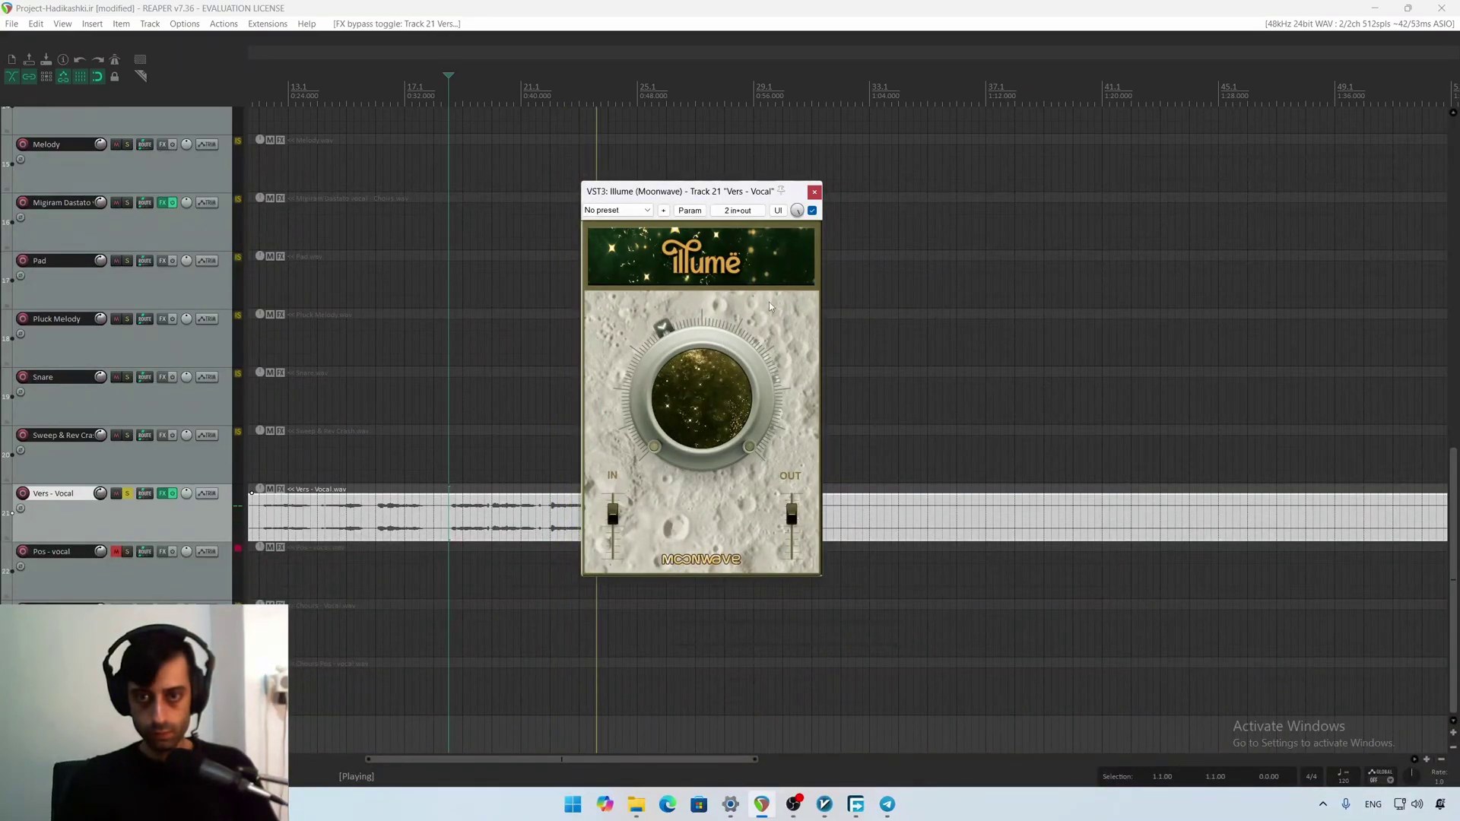
left_click(812, 211)
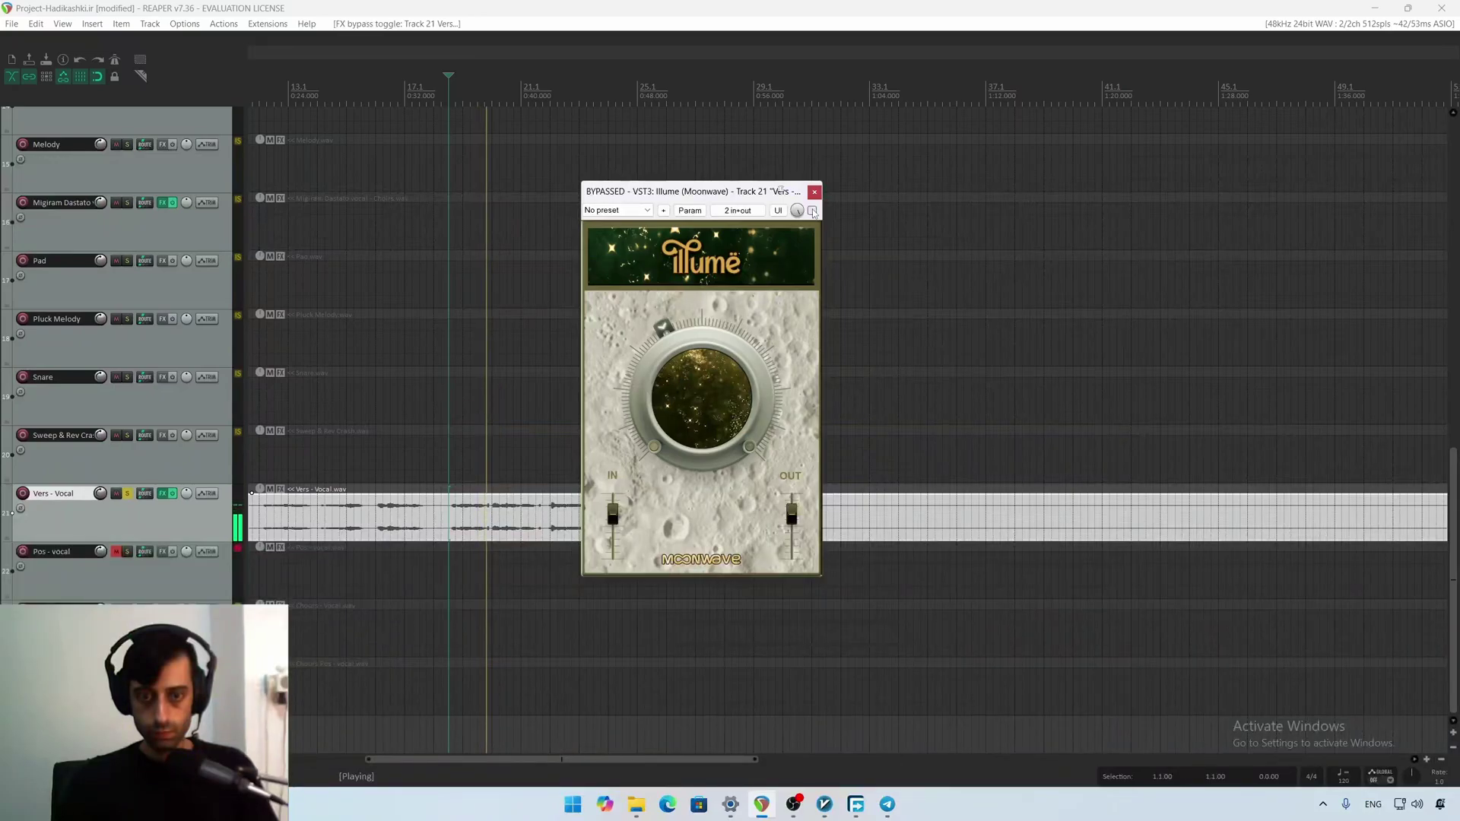
left_click(812, 211)
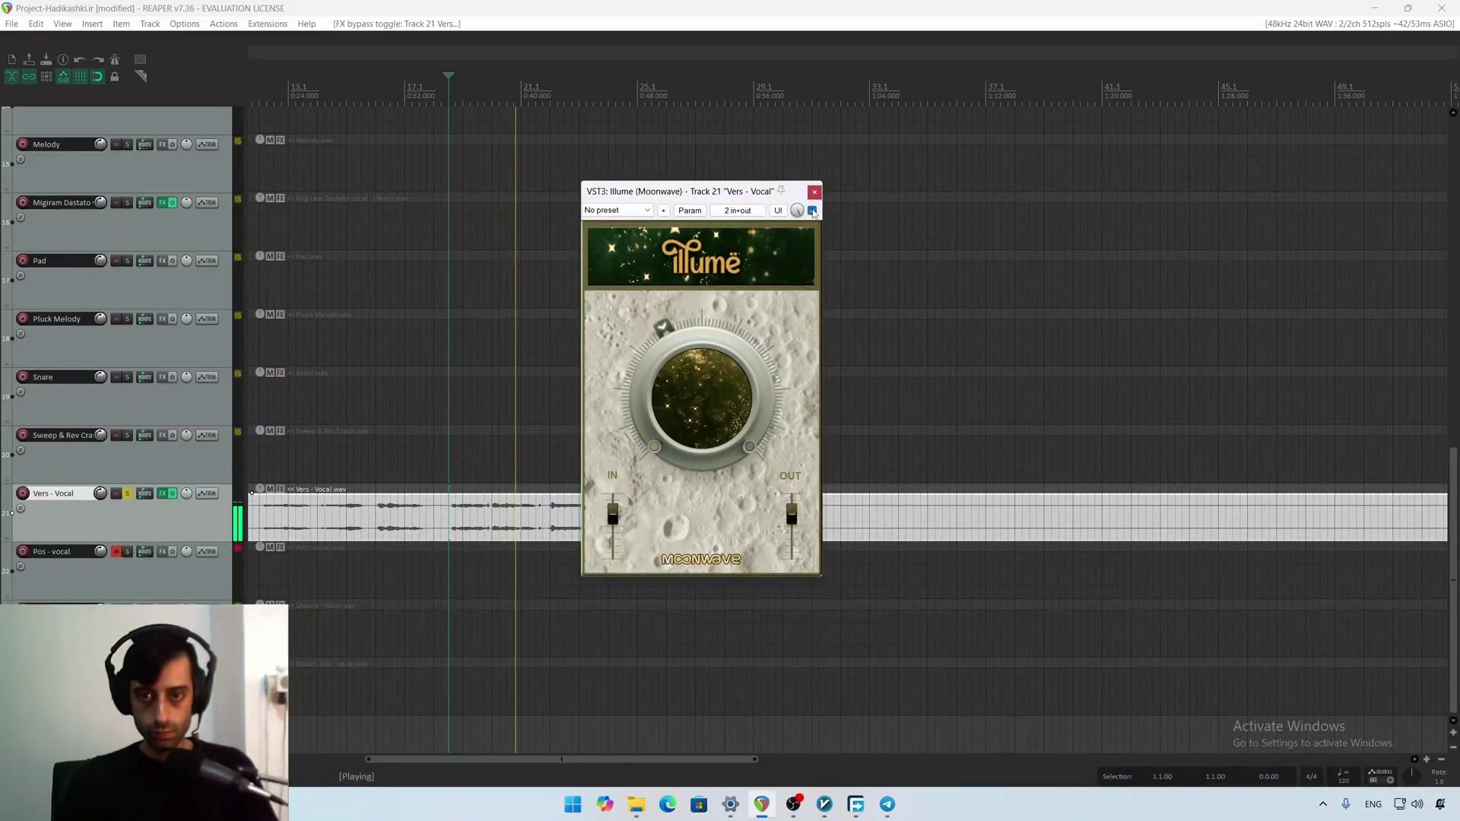
Fine-tune Illume's main knob to slightly below its centre on the soloed vocal, and stop playback
left_click_drag(706, 368, 706, 347)
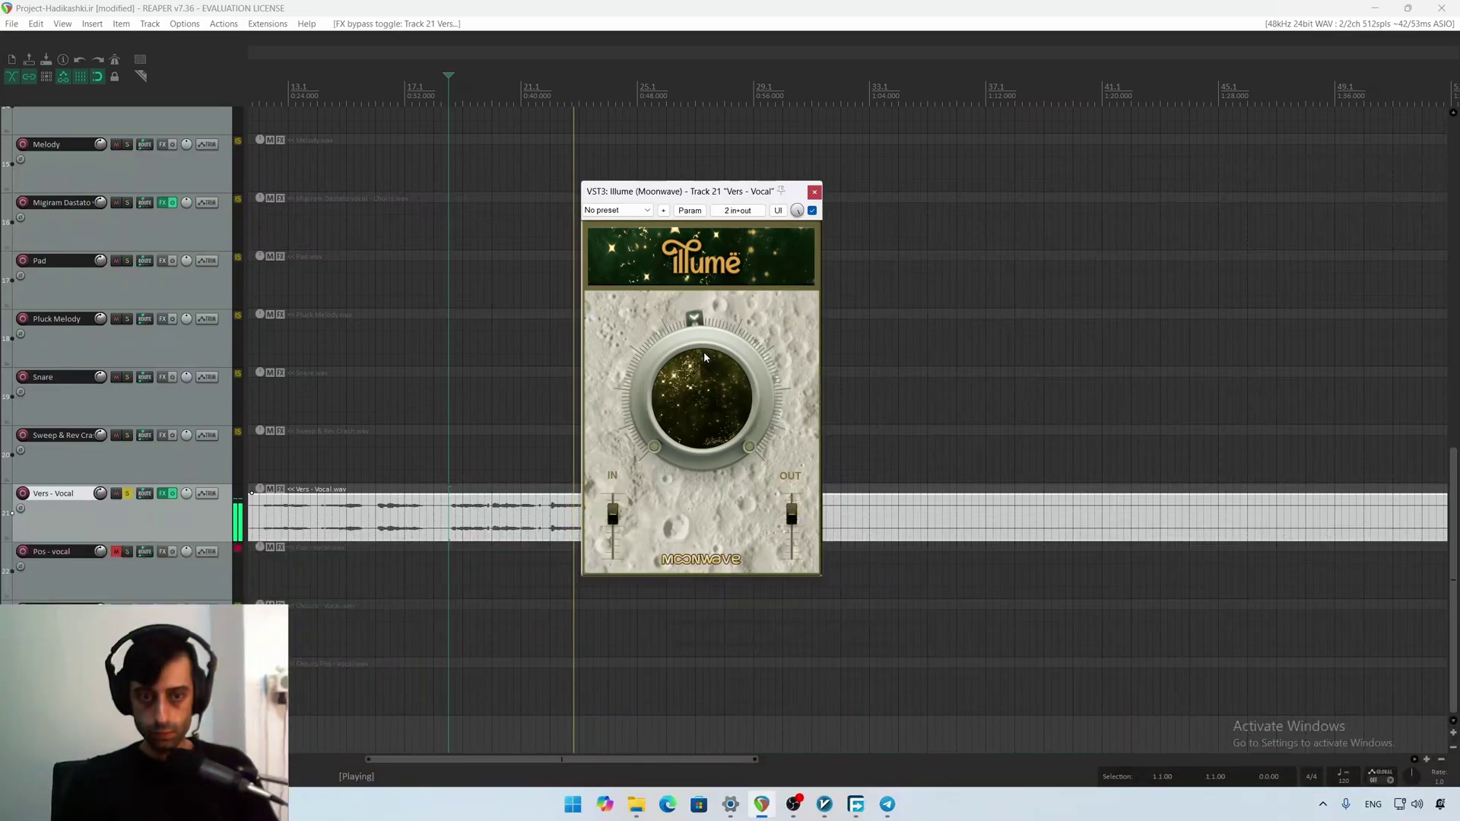
left_click_drag(704, 352, 704, 362)
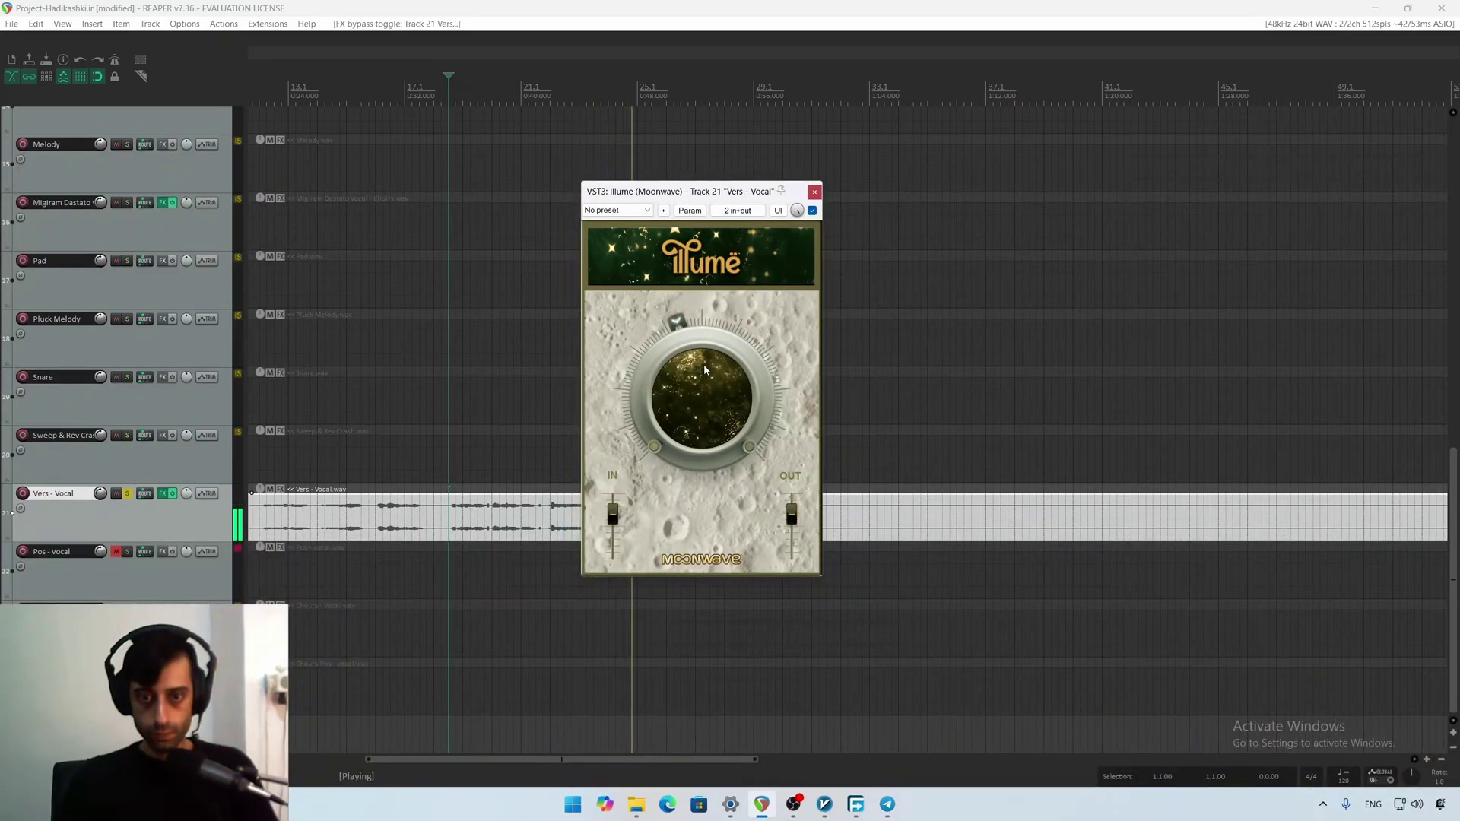
key("space")
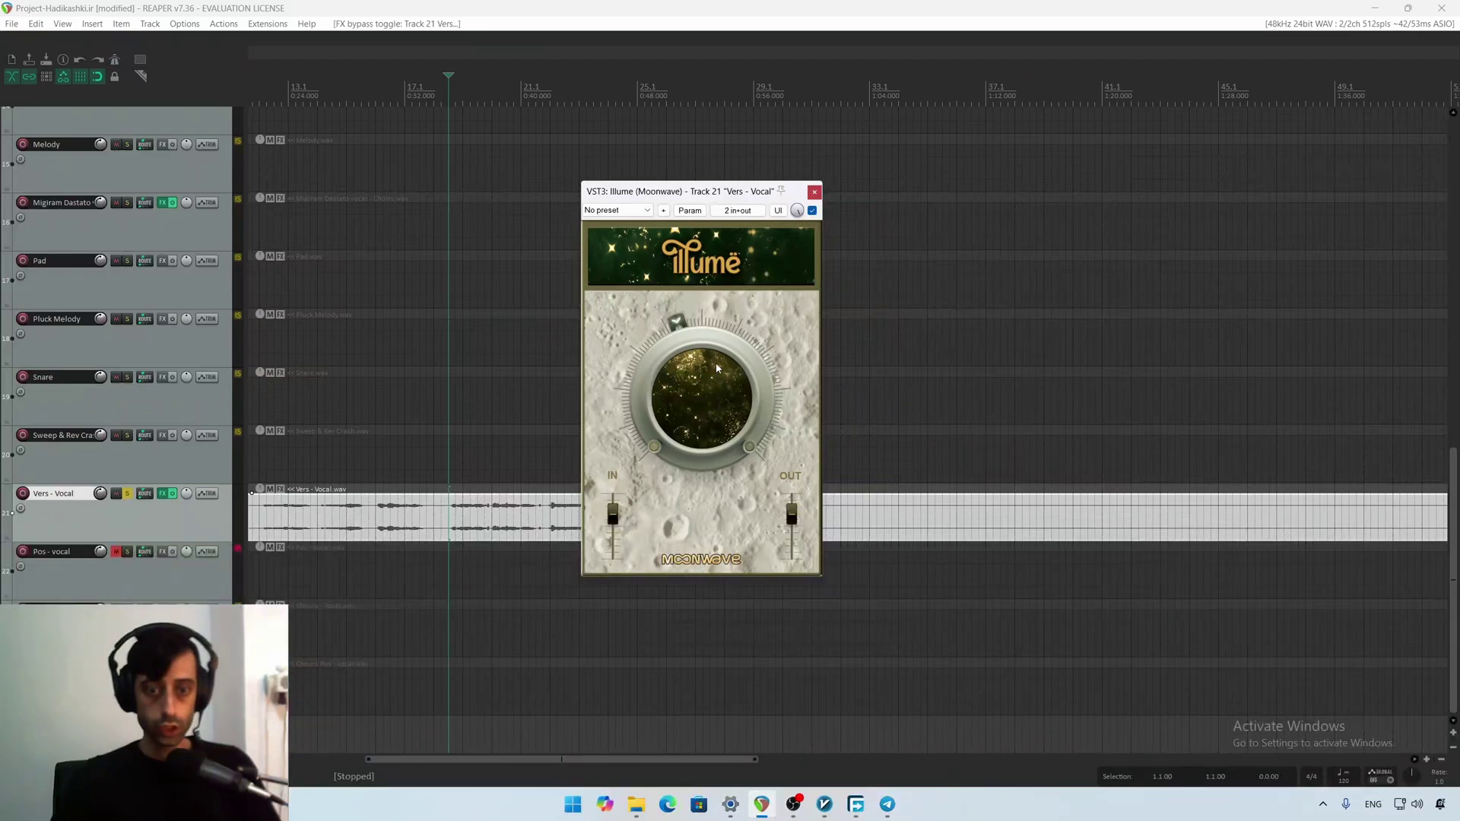
Unsolo the Vers - Vocal track and set Illume's main knob to about its centre while the full mix plays
left_click(126, 493)
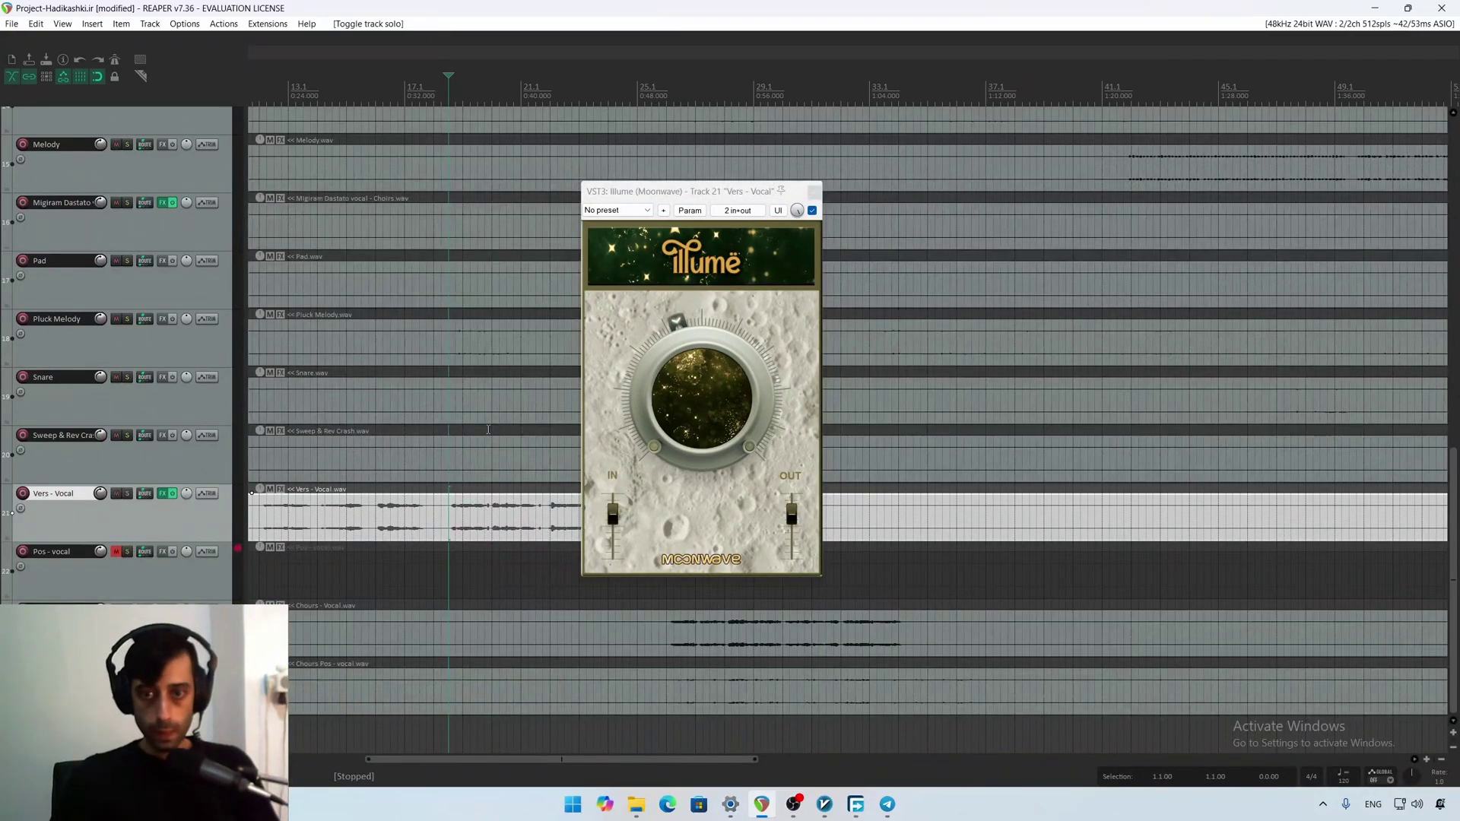
key("space")
left_click_drag(703, 365, 703, 404)
key("space")
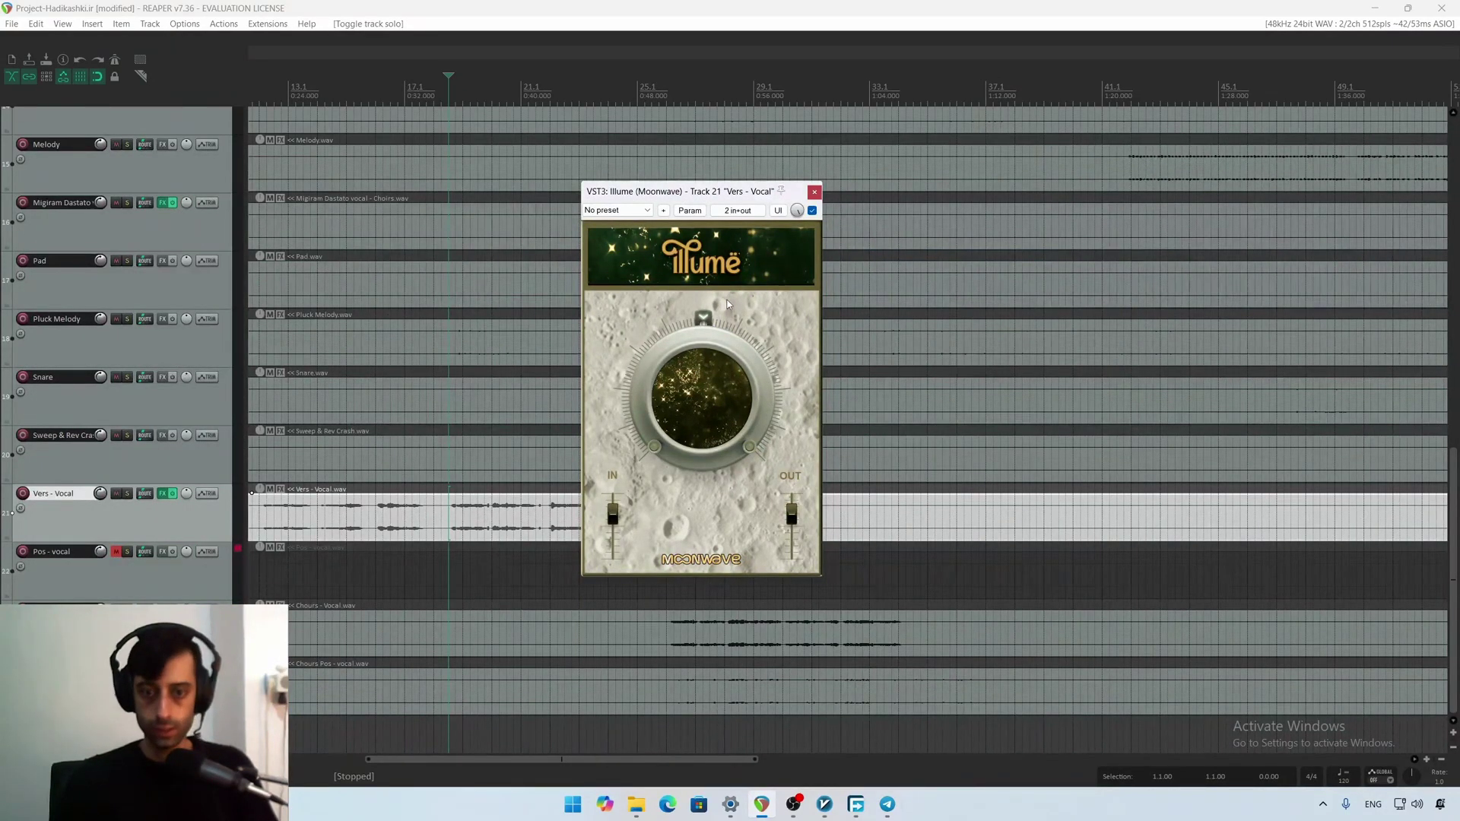
key("space")
key("space")
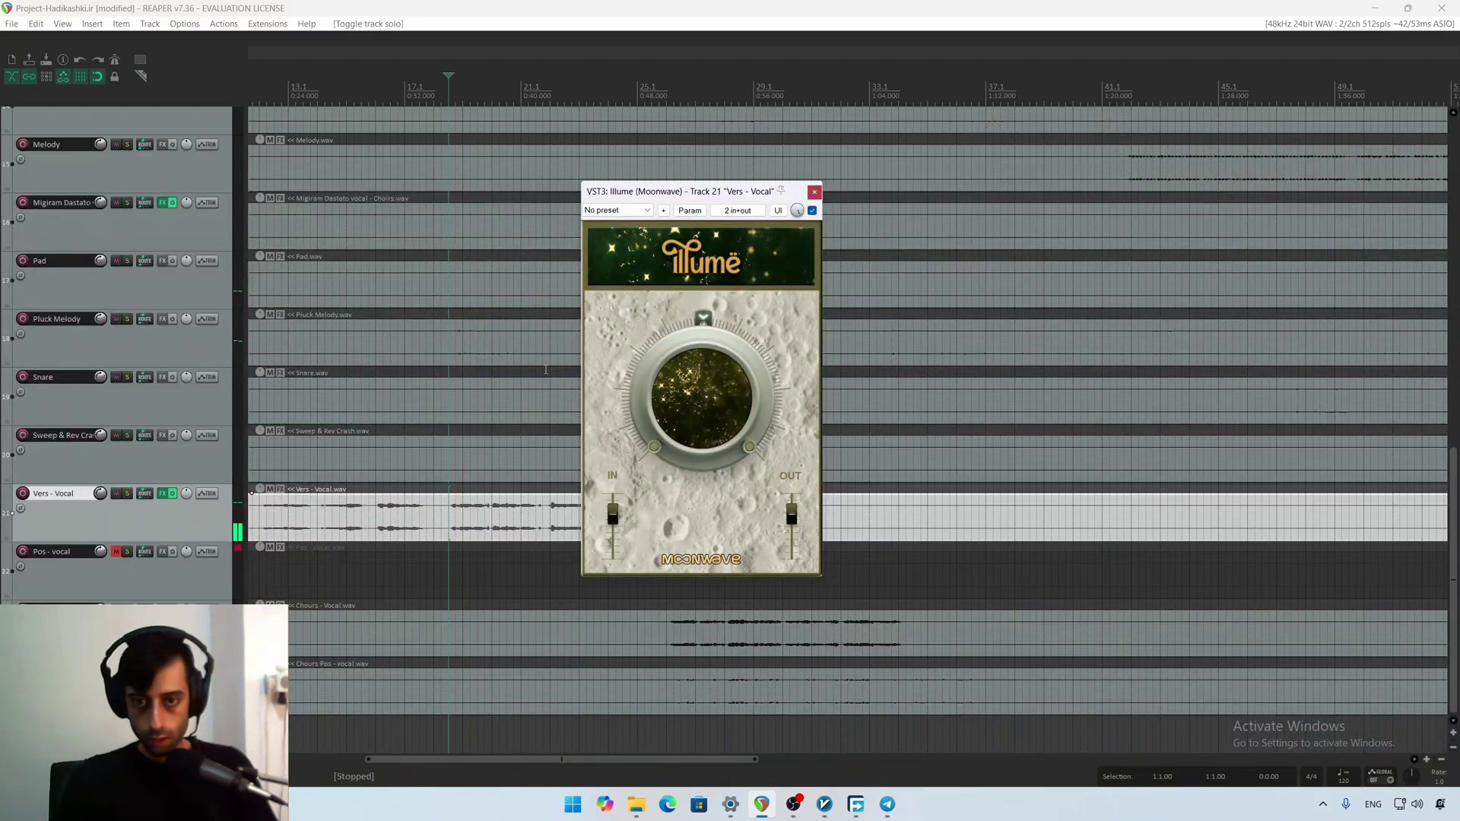
Audition the Kick track in solo, and return to the full mix
scroll(151, 363, "up", 7)
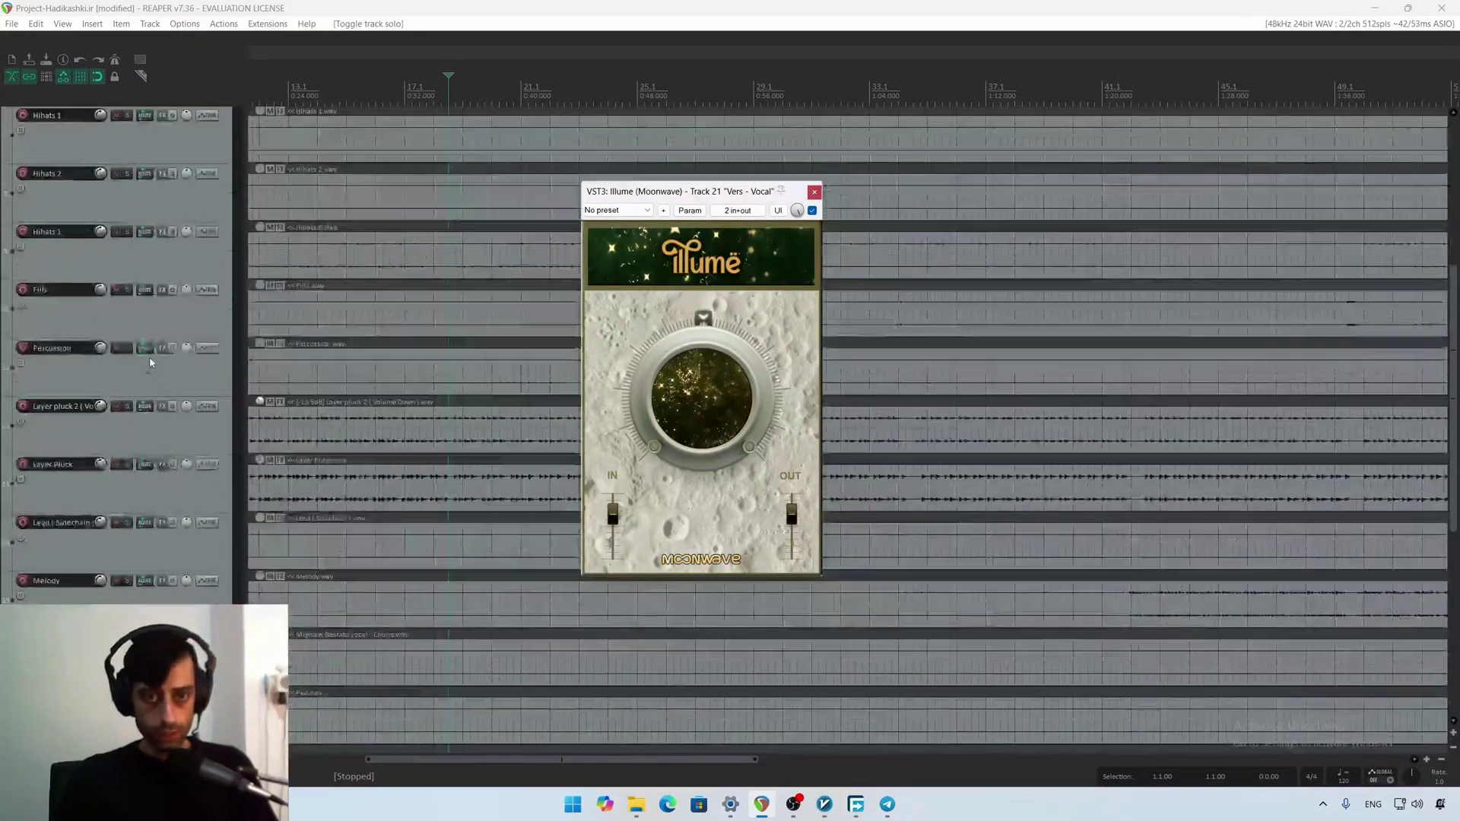
scroll(166, 422, "down", 1)
scroll(168, 426, "up", 7)
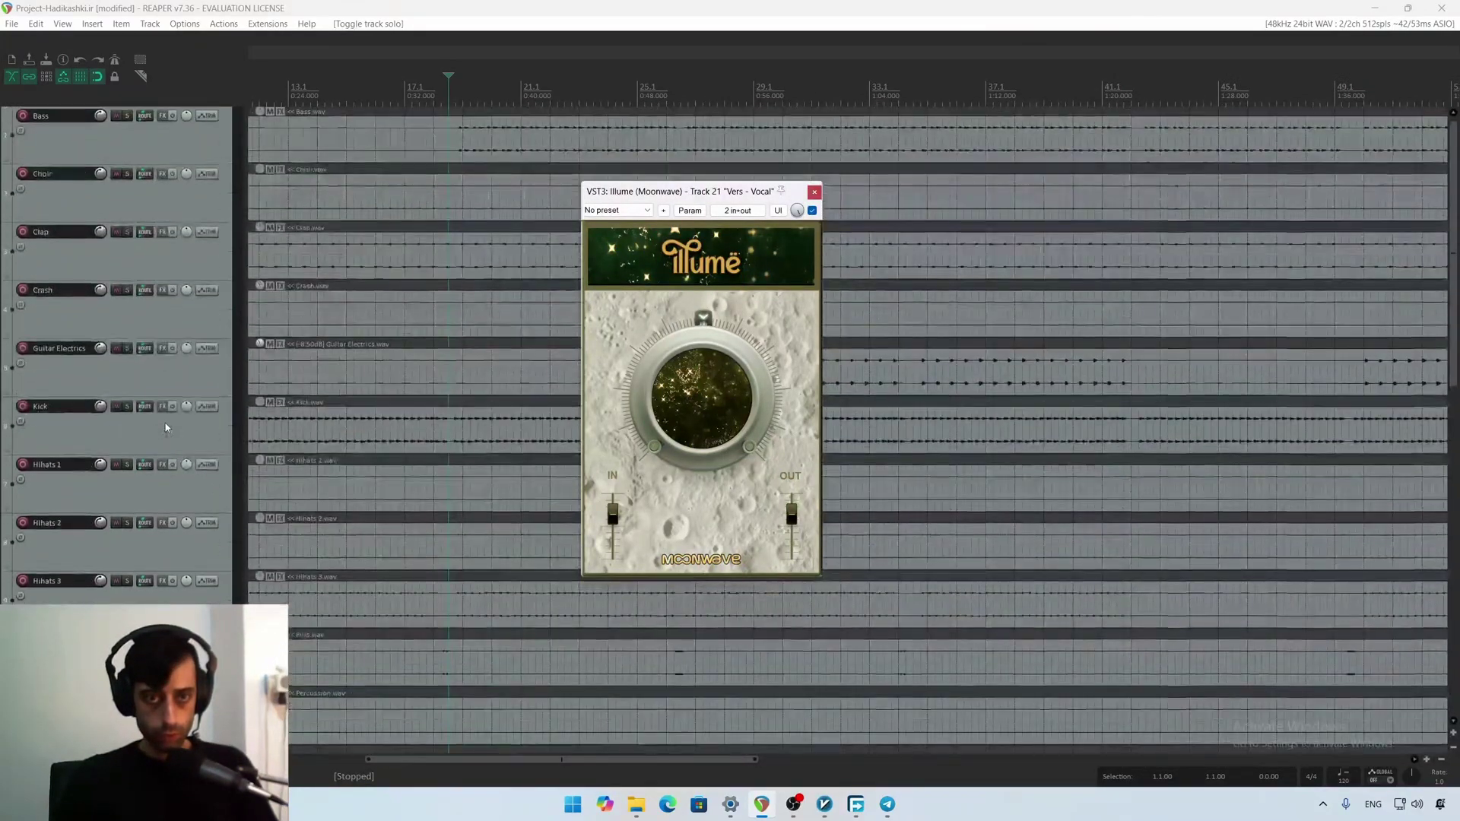
left_click(163, 426)
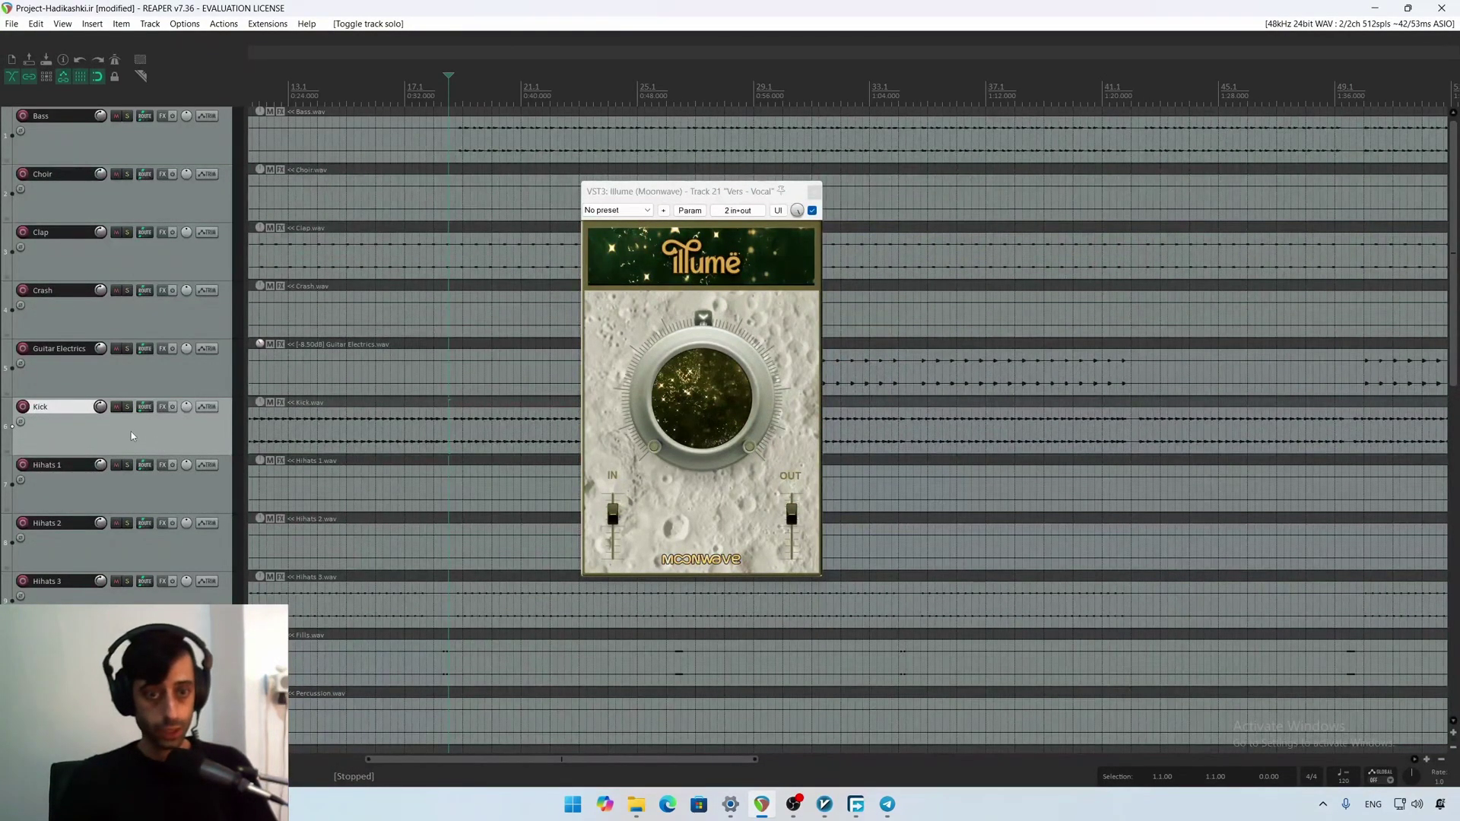
left_click(127, 408)
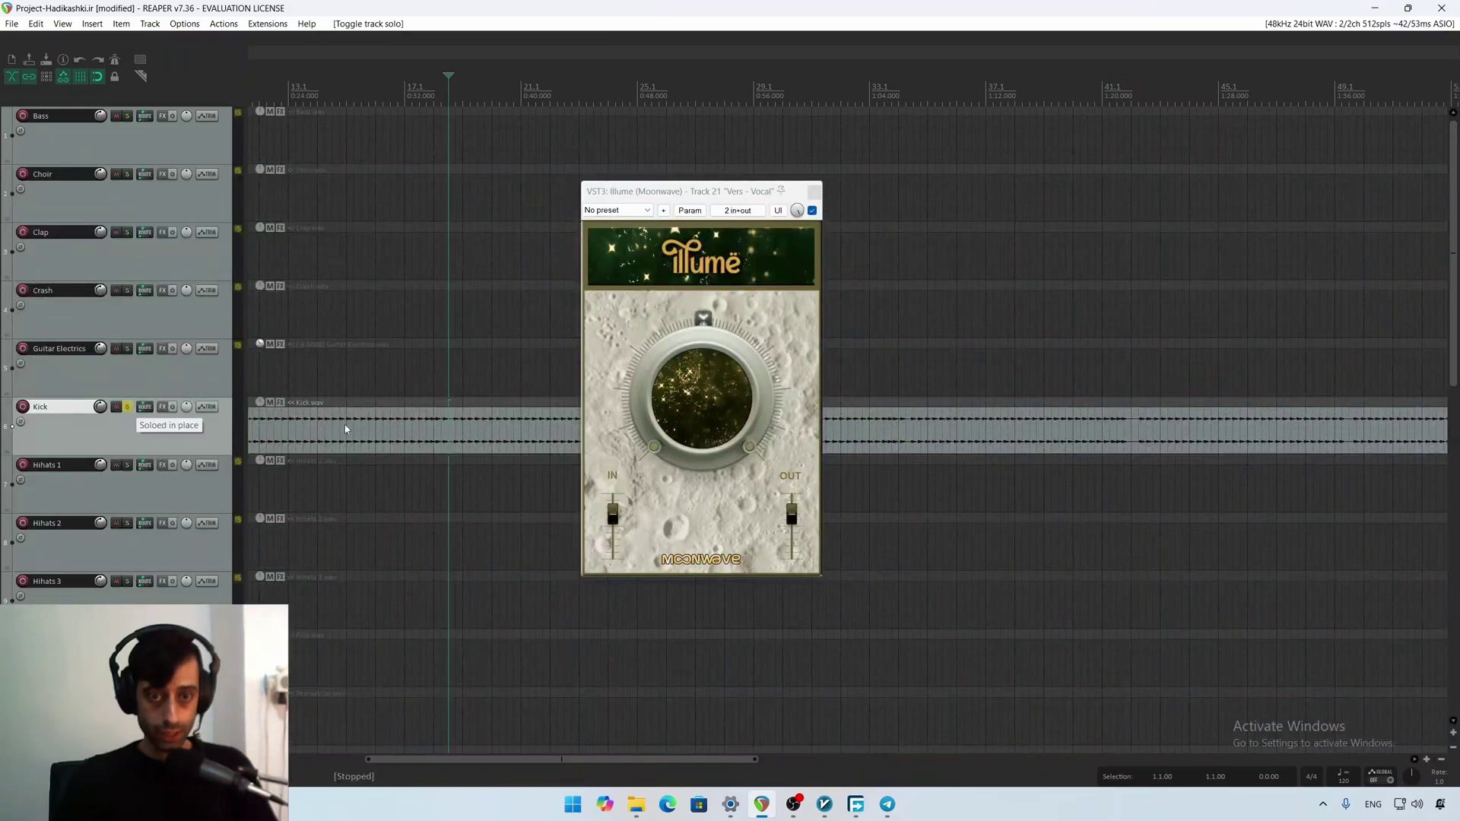
key("space")
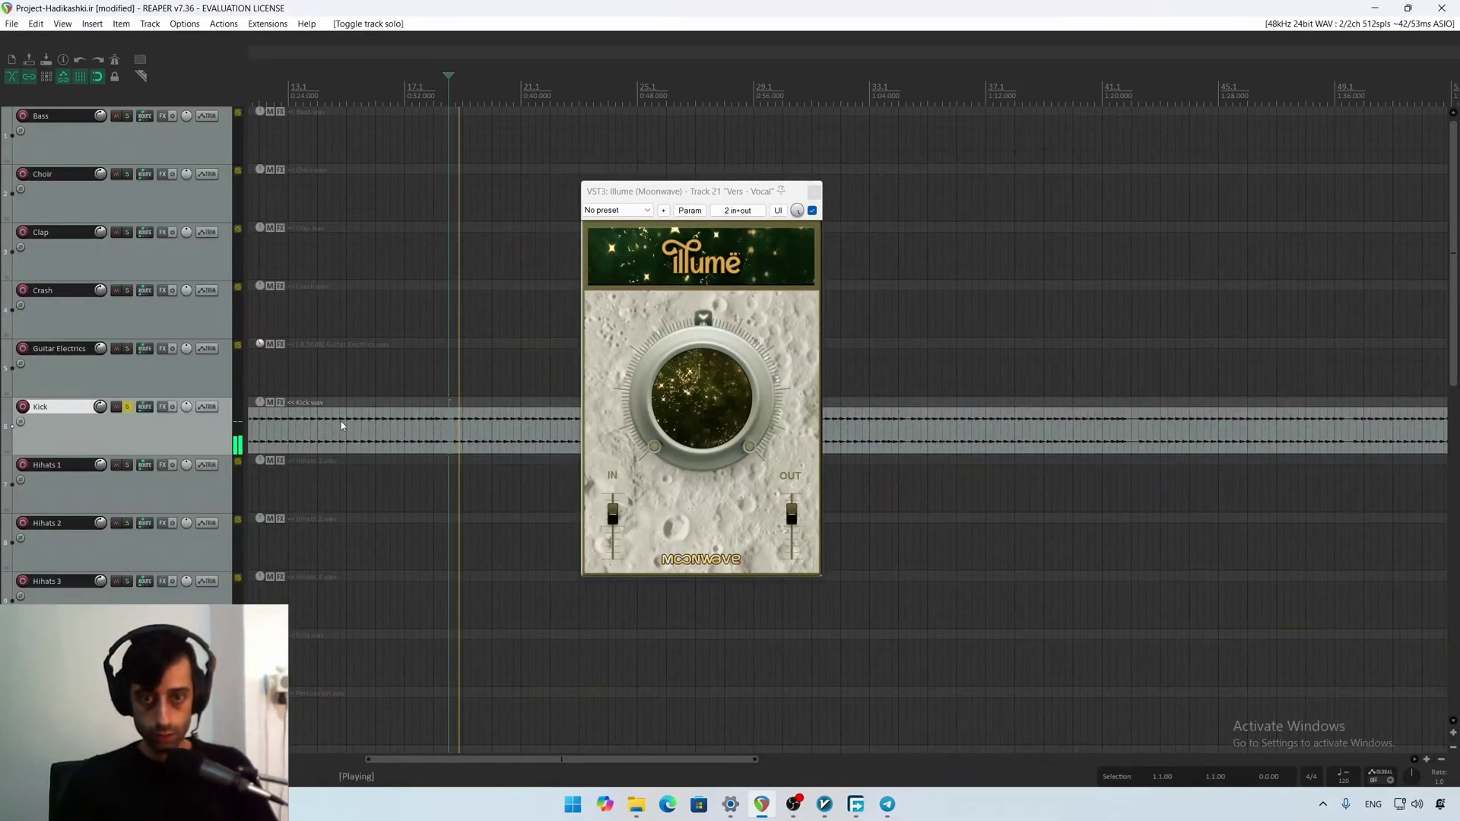
left_click(128, 407)
key("space")
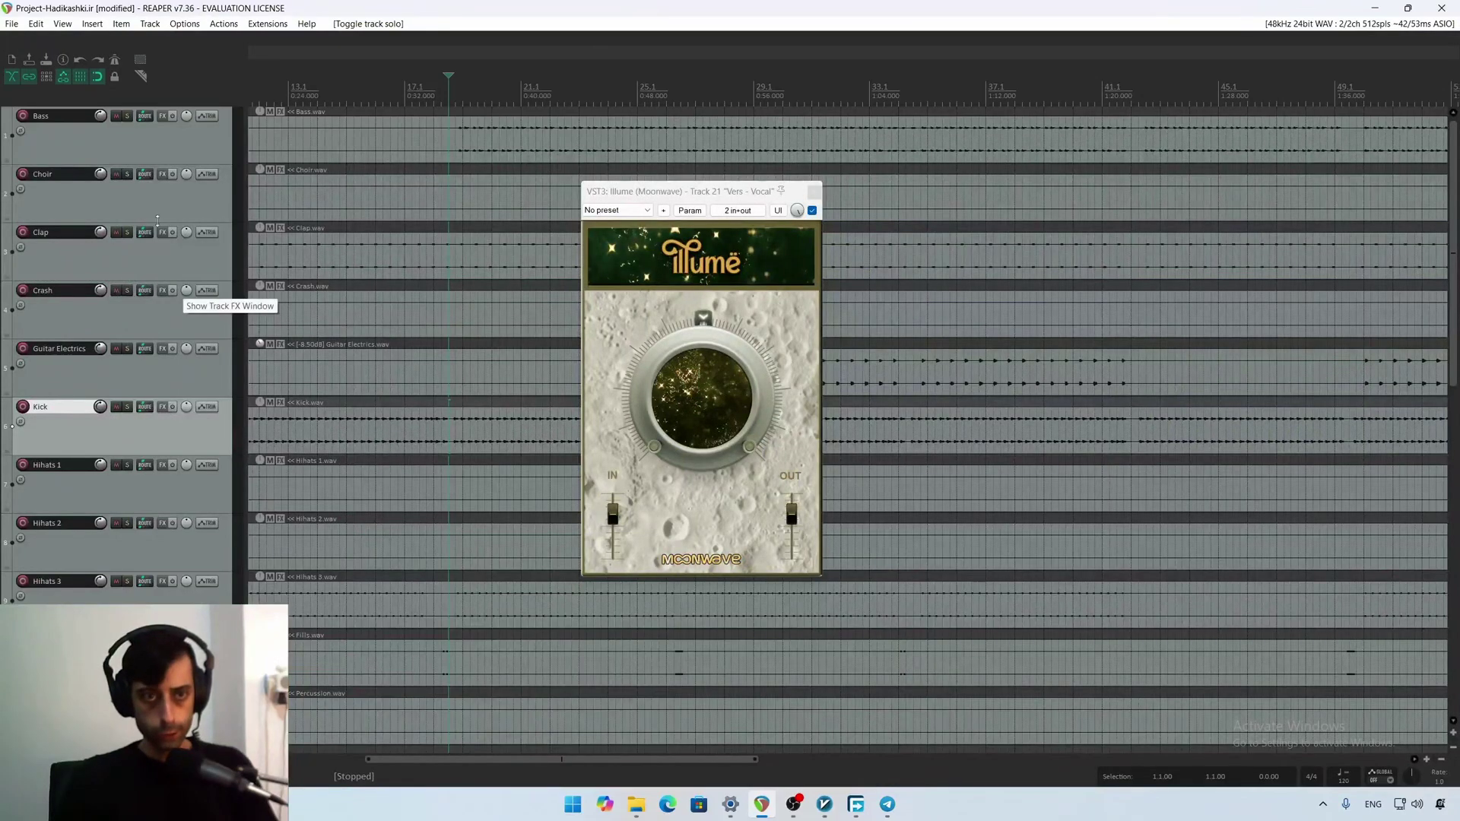
Audition the Bass track in solo, stop playback, and return to the full mix
left_click(136, 123)
left_click(127, 116)
key("space")
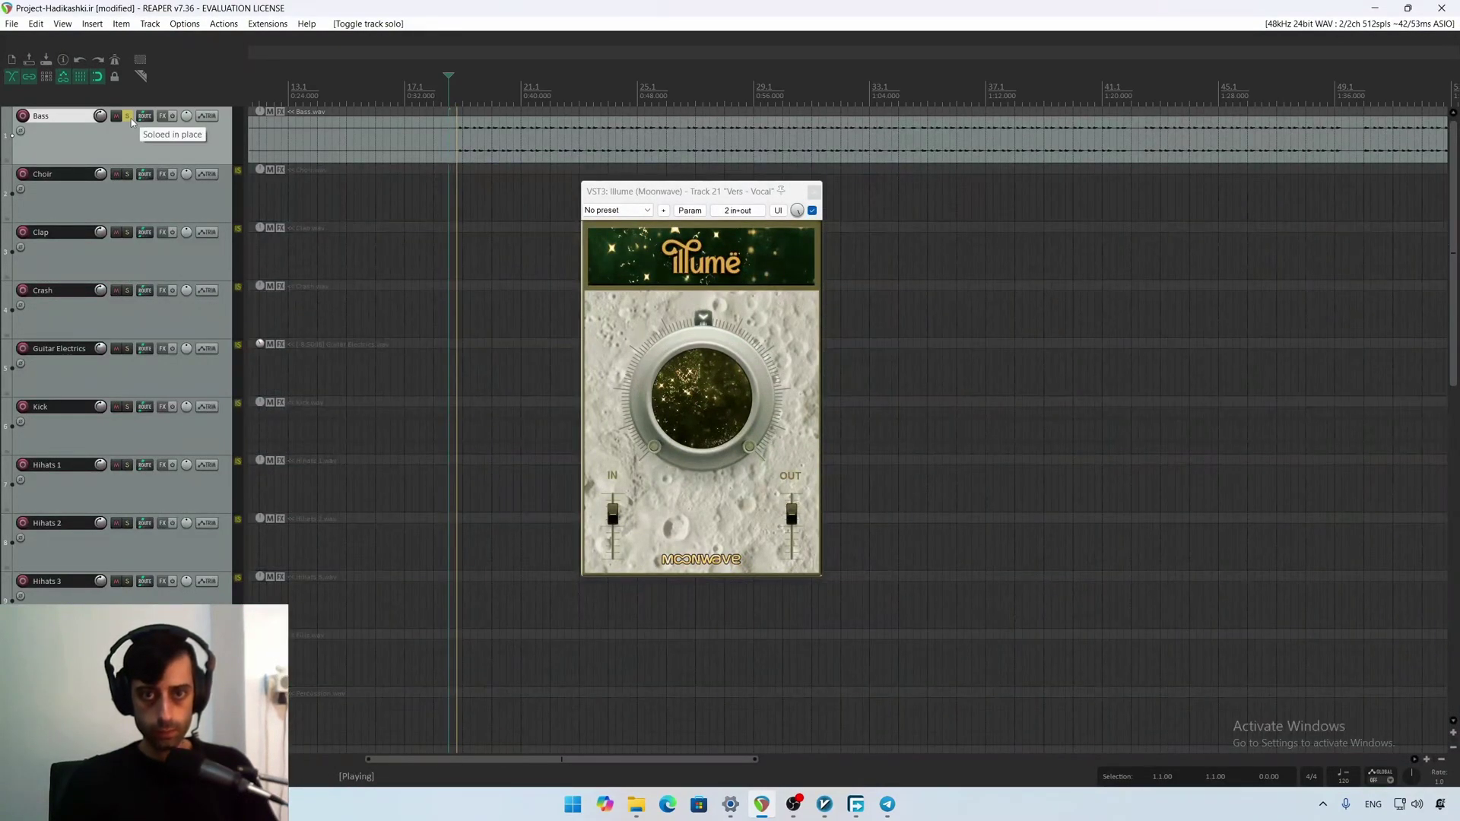
key("space")
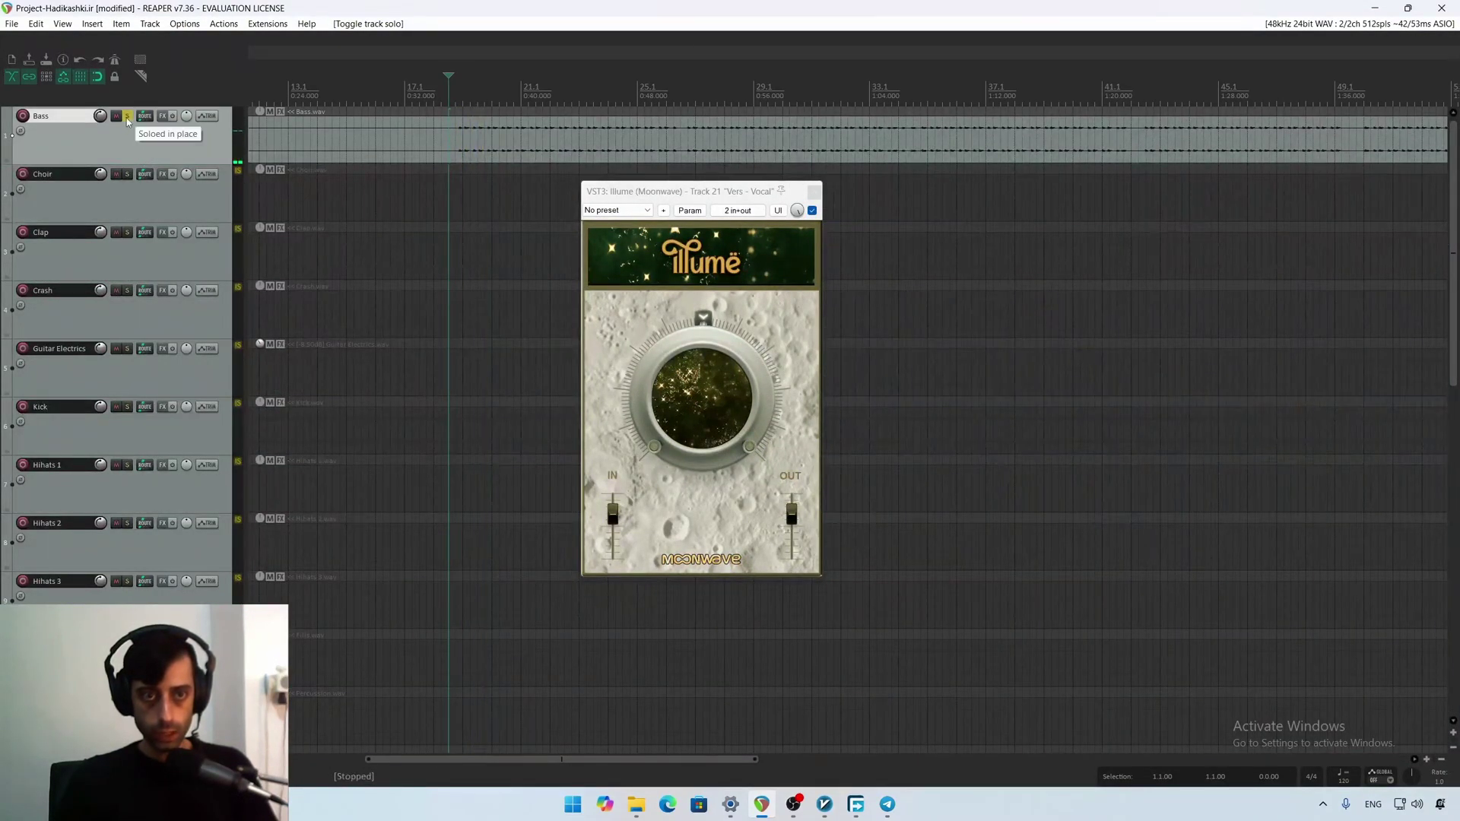
left_click(127, 117)
Solo the Layer Pluck track and play it from the edit cursor
scroll(160, 297, "down", 3)
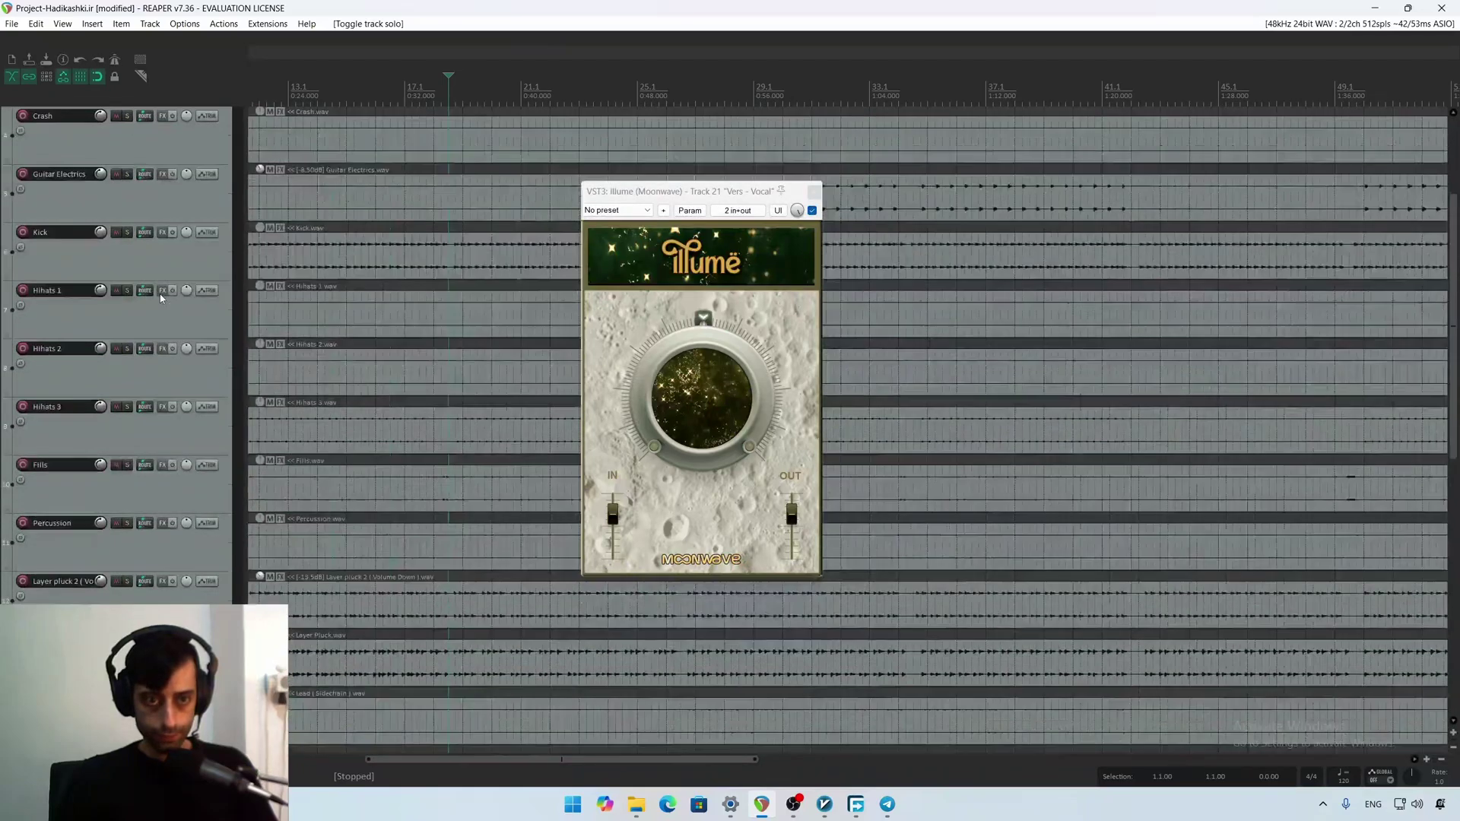
scroll(161, 296, "down", 1)
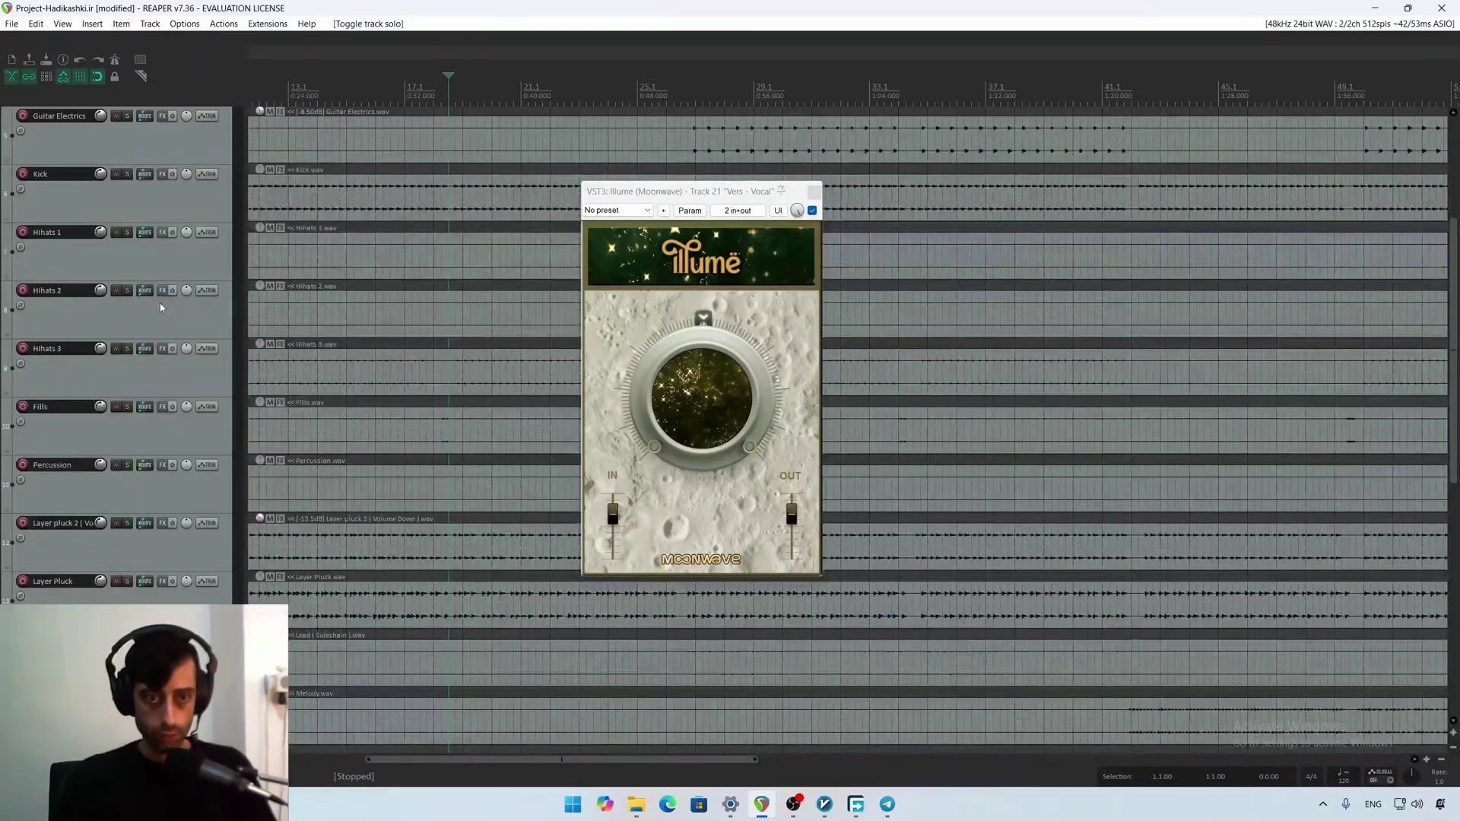
scroll(160, 307, "down", 2)
key("space")
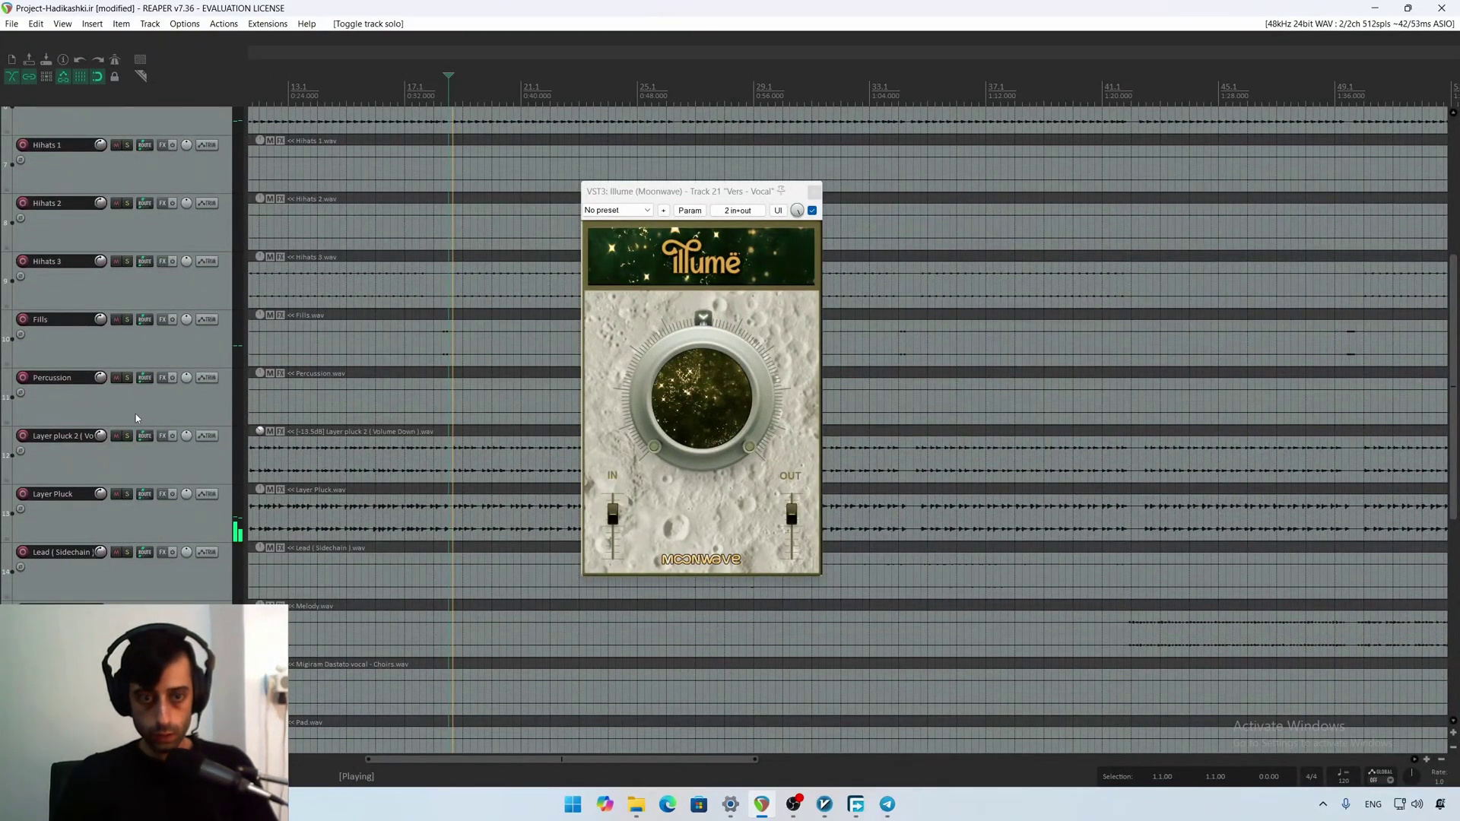
left_click(128, 495)
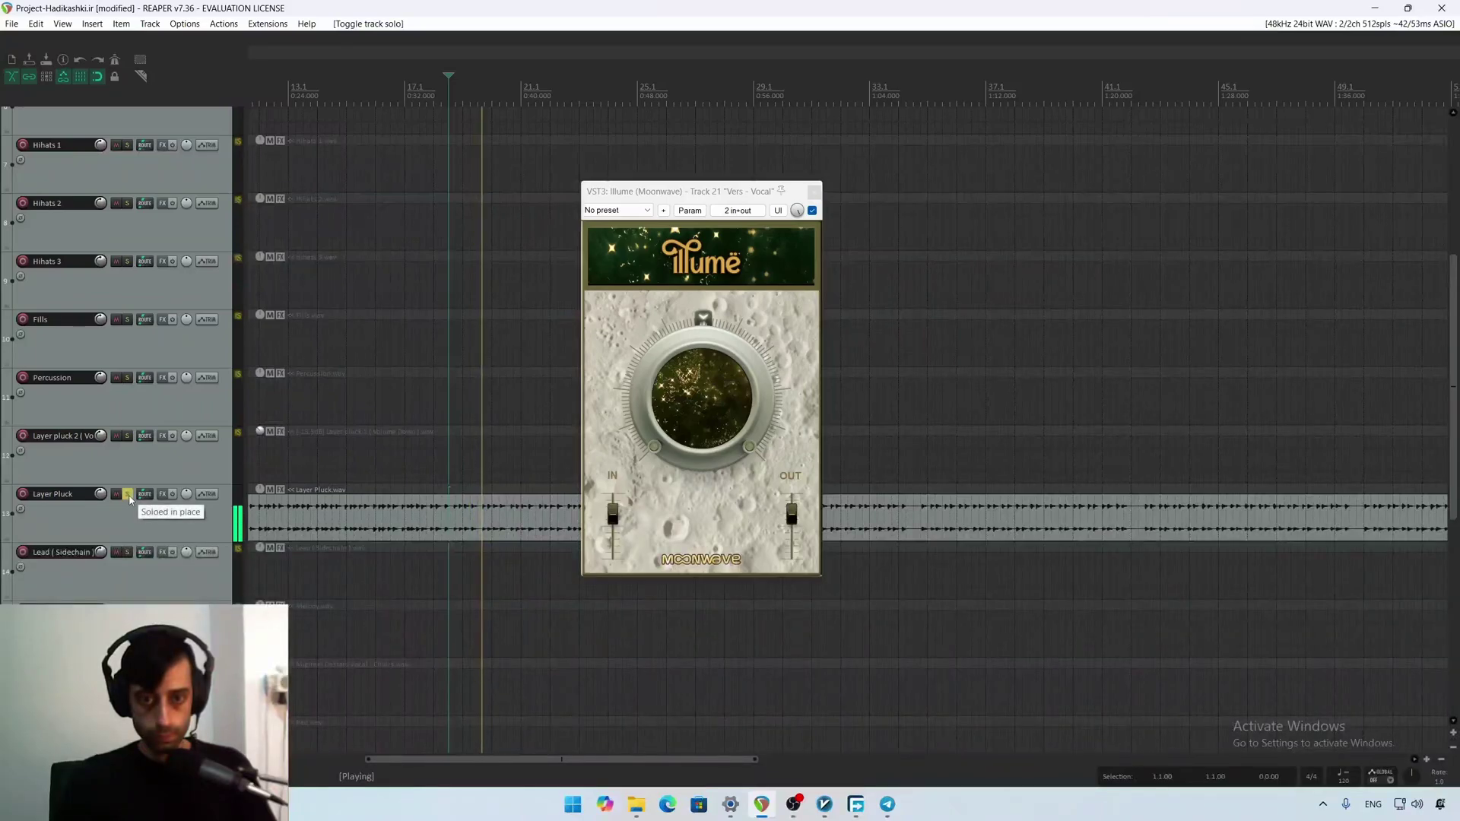
key("space")
key("space")
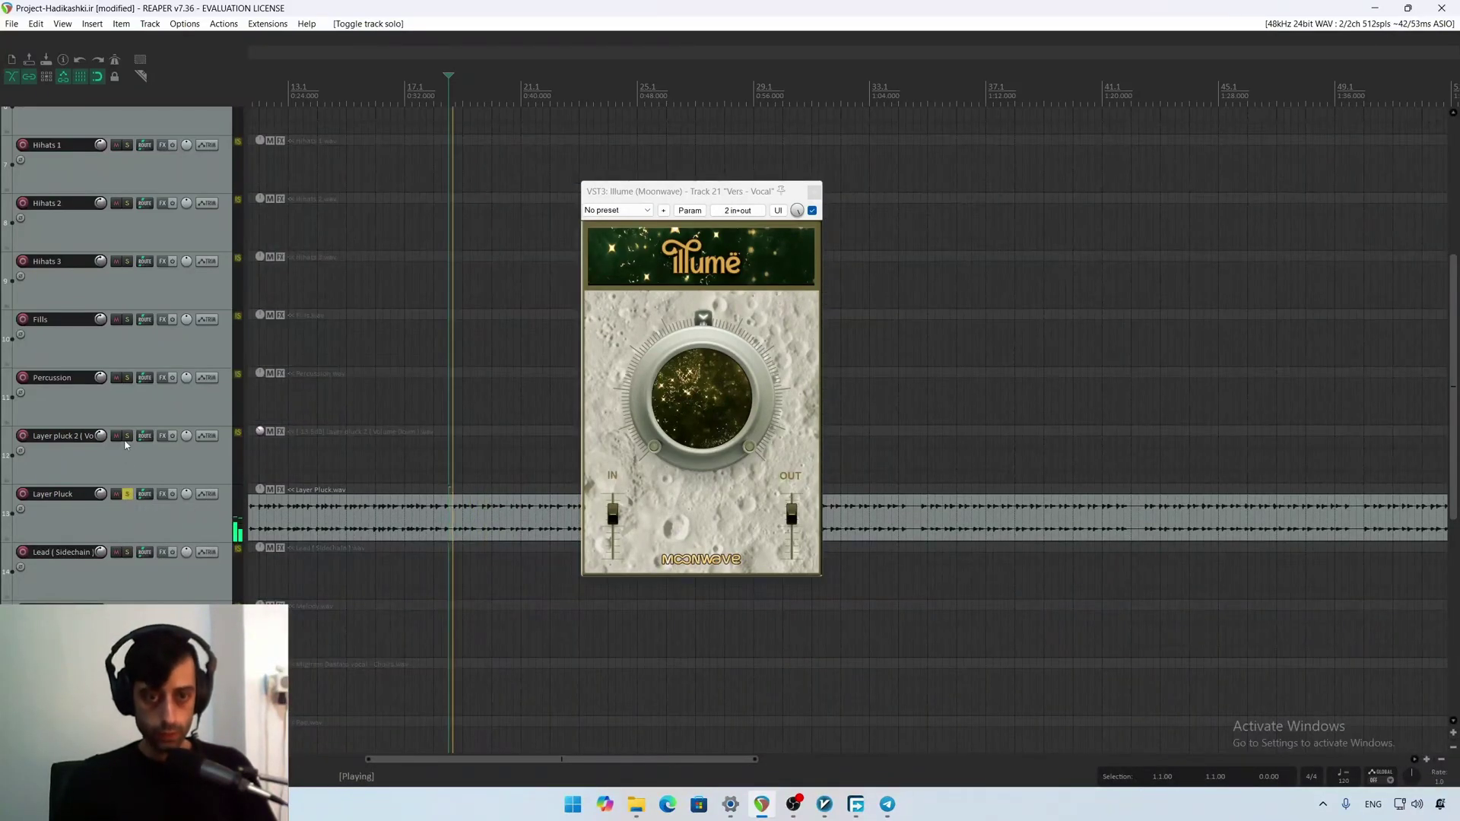
Audition Layer pluck 2 together with Layer Pluck, leave only Layer Pluck soloed, and stop playback
left_click(127, 435)
left_click(127, 494)
left_click(127, 494)
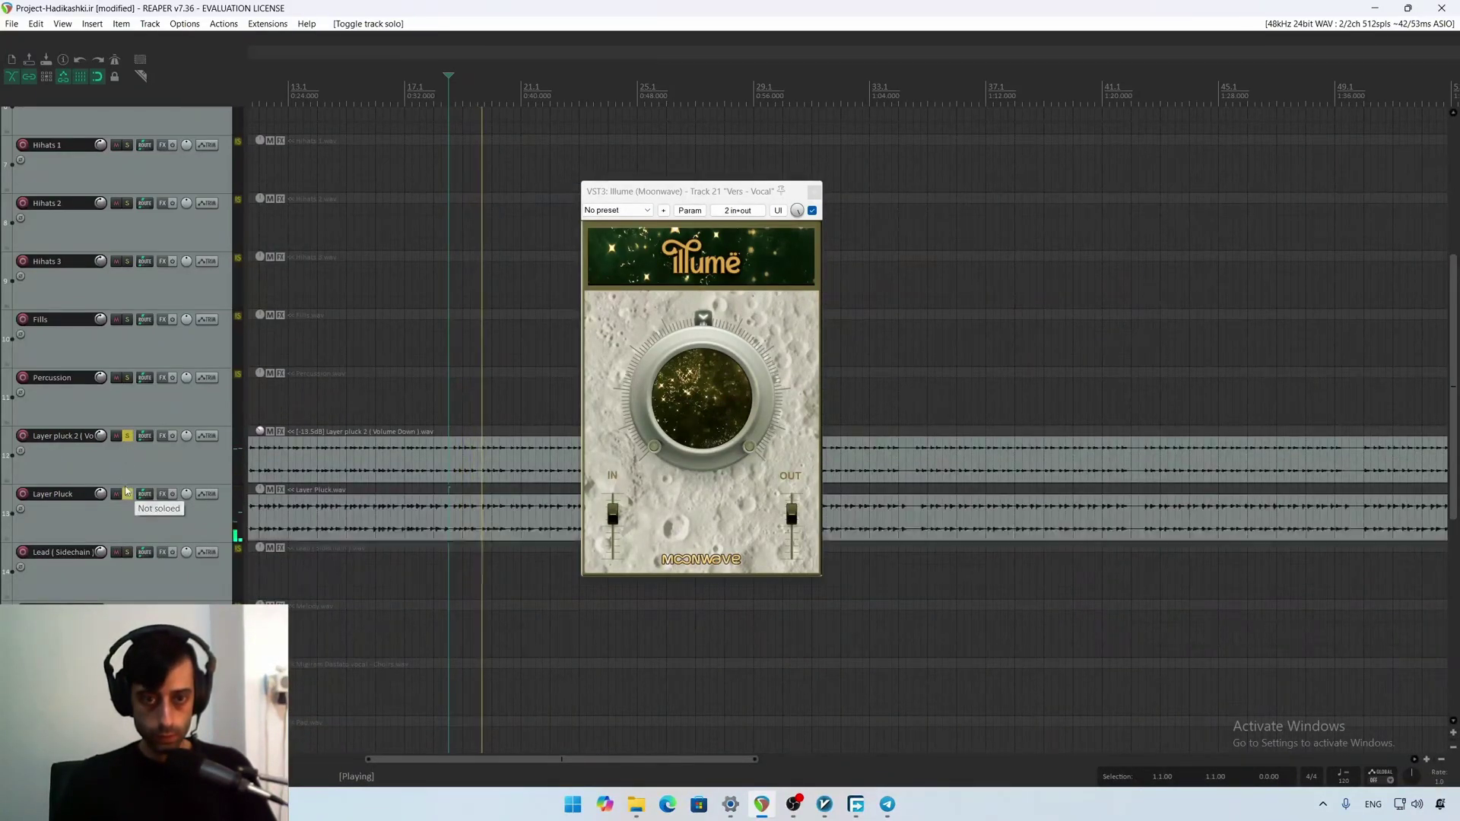
left_click(127, 436)
key("space")
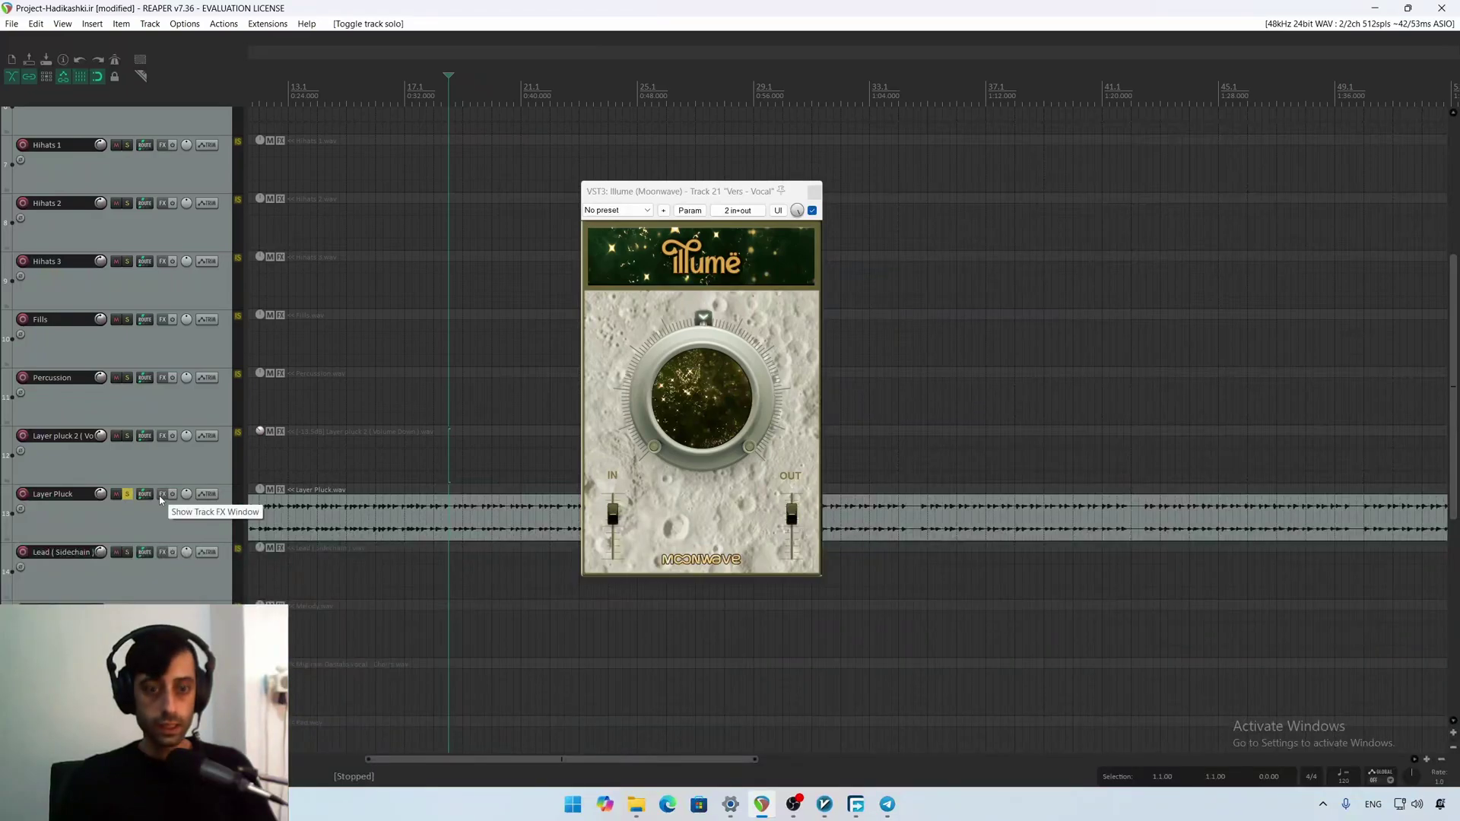
Add Illume to the Layer Pluck track and close the Vers - Vocal track's Illume window
left_click(160, 495)
double_click(642, 335)
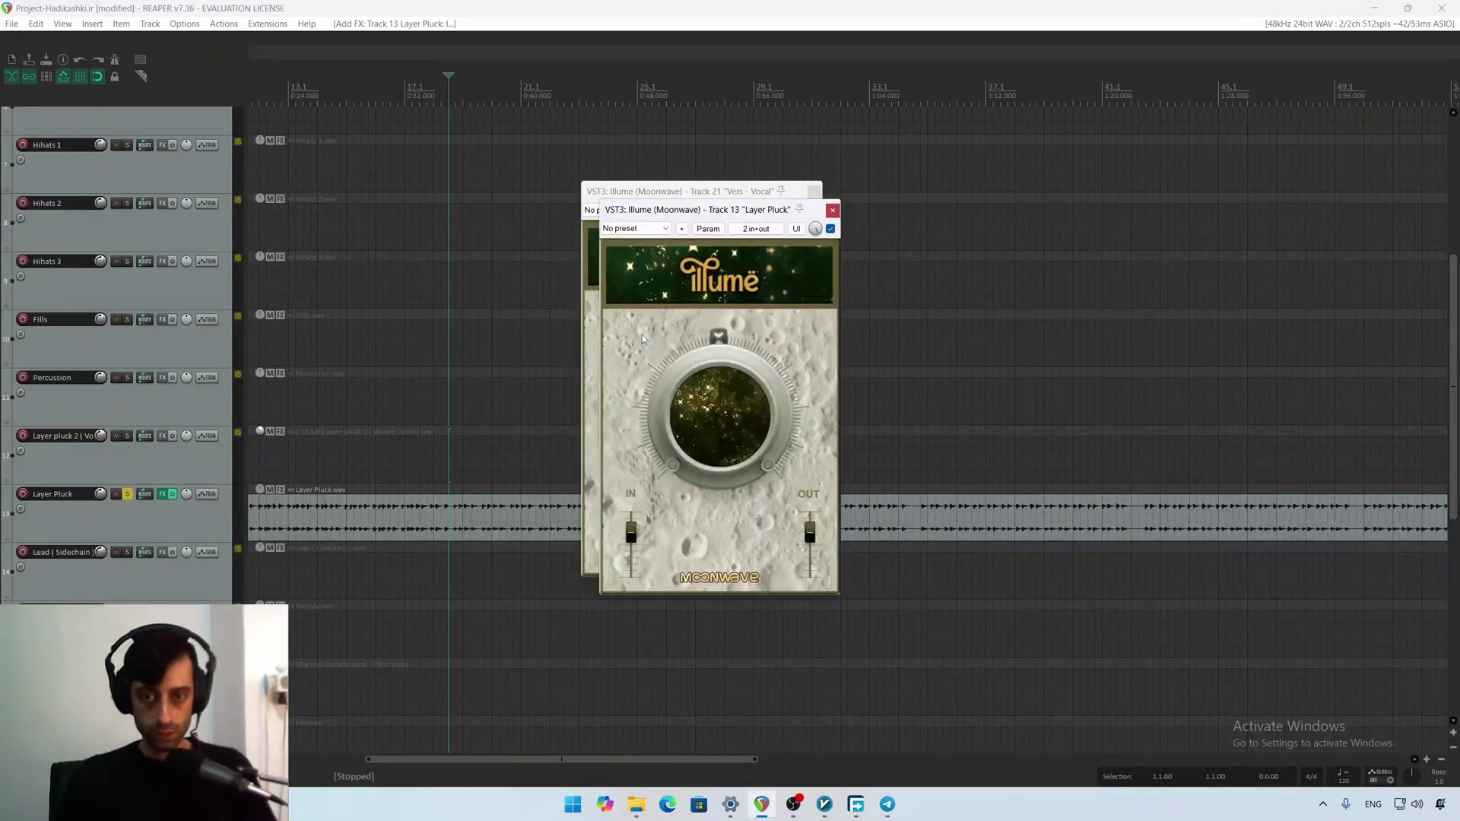
left_click(808, 192)
Raise Illume's main knob to about 1 o'clock while the soloed Layer Pluck plays, and stop playback
key("space")
left_click_drag(756, 215, 714, 214)
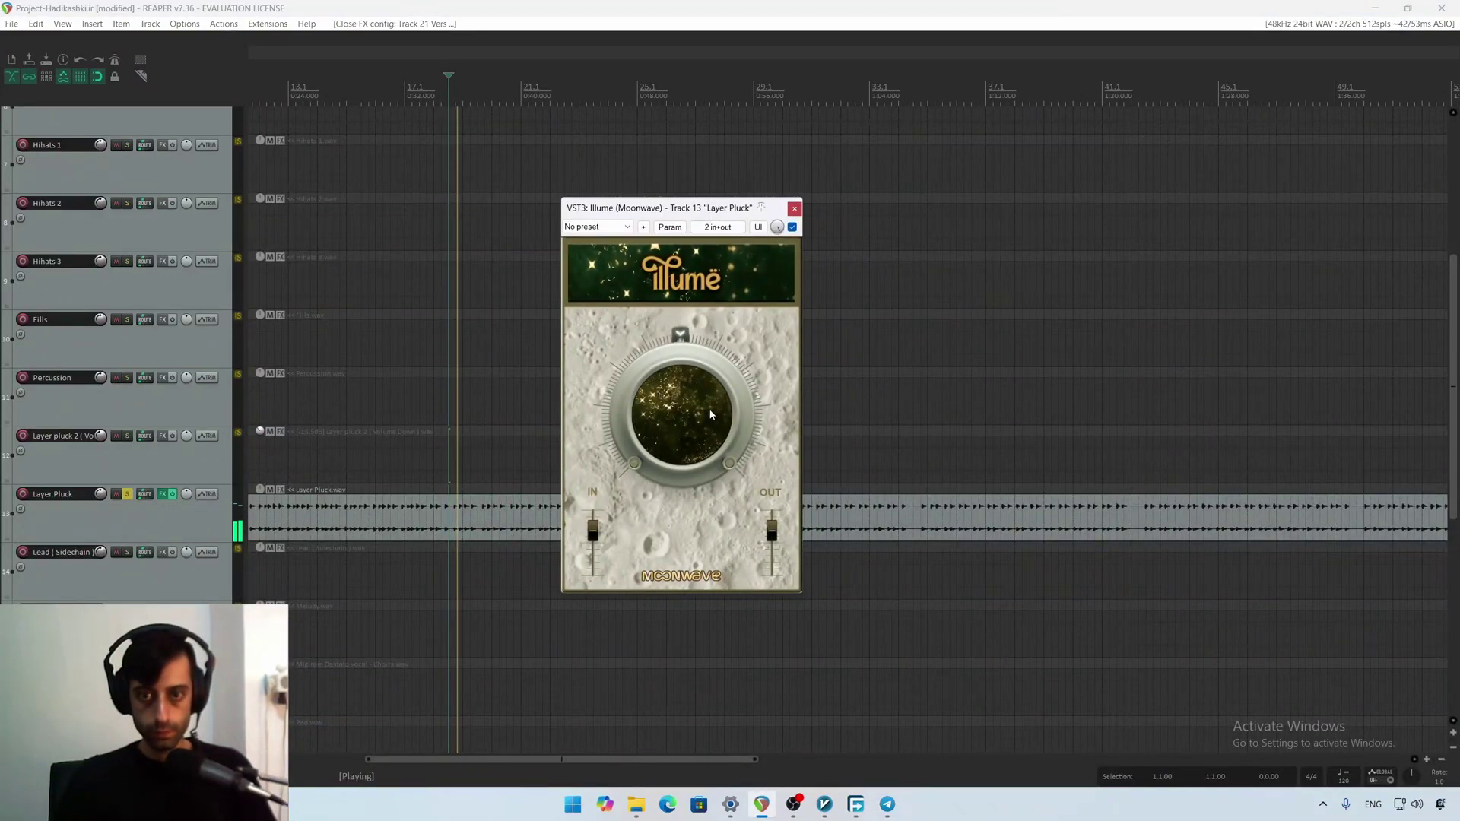
left_click_drag(709, 413, 690, 384)
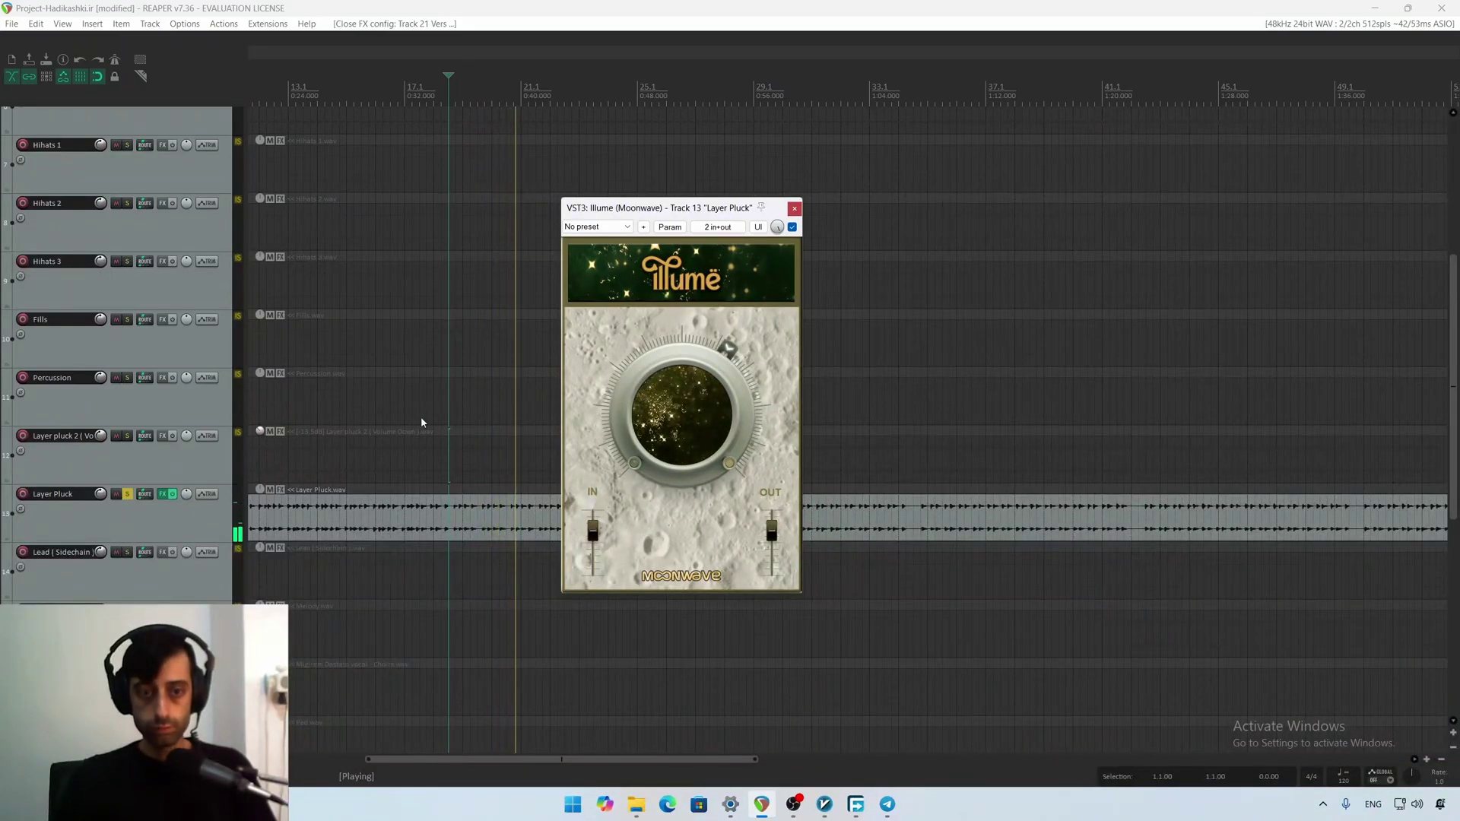
key("space")
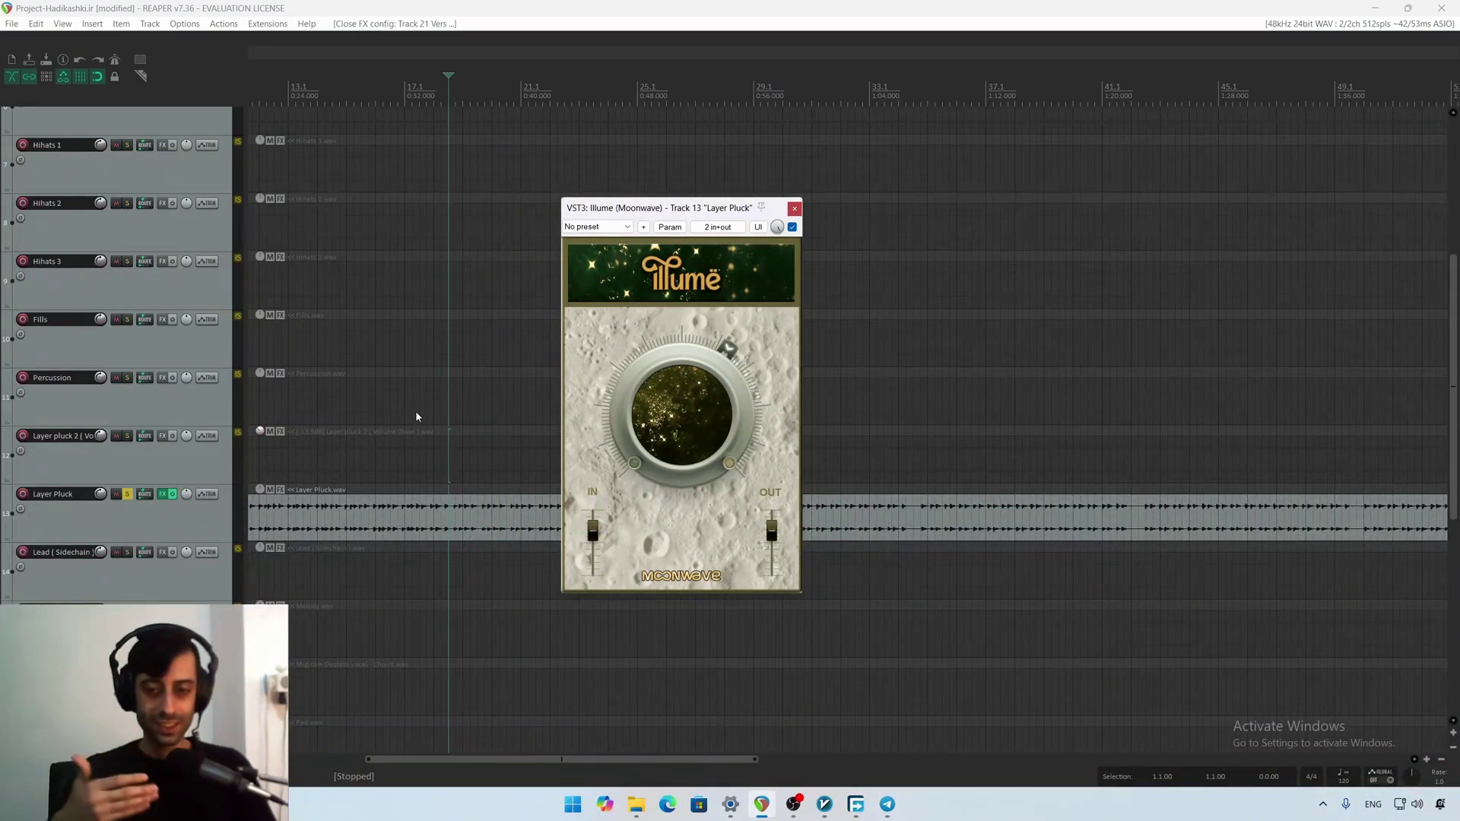
Unsolo Layer Pluck during playback, listen to it in the full mix, and stop playback
key("space")
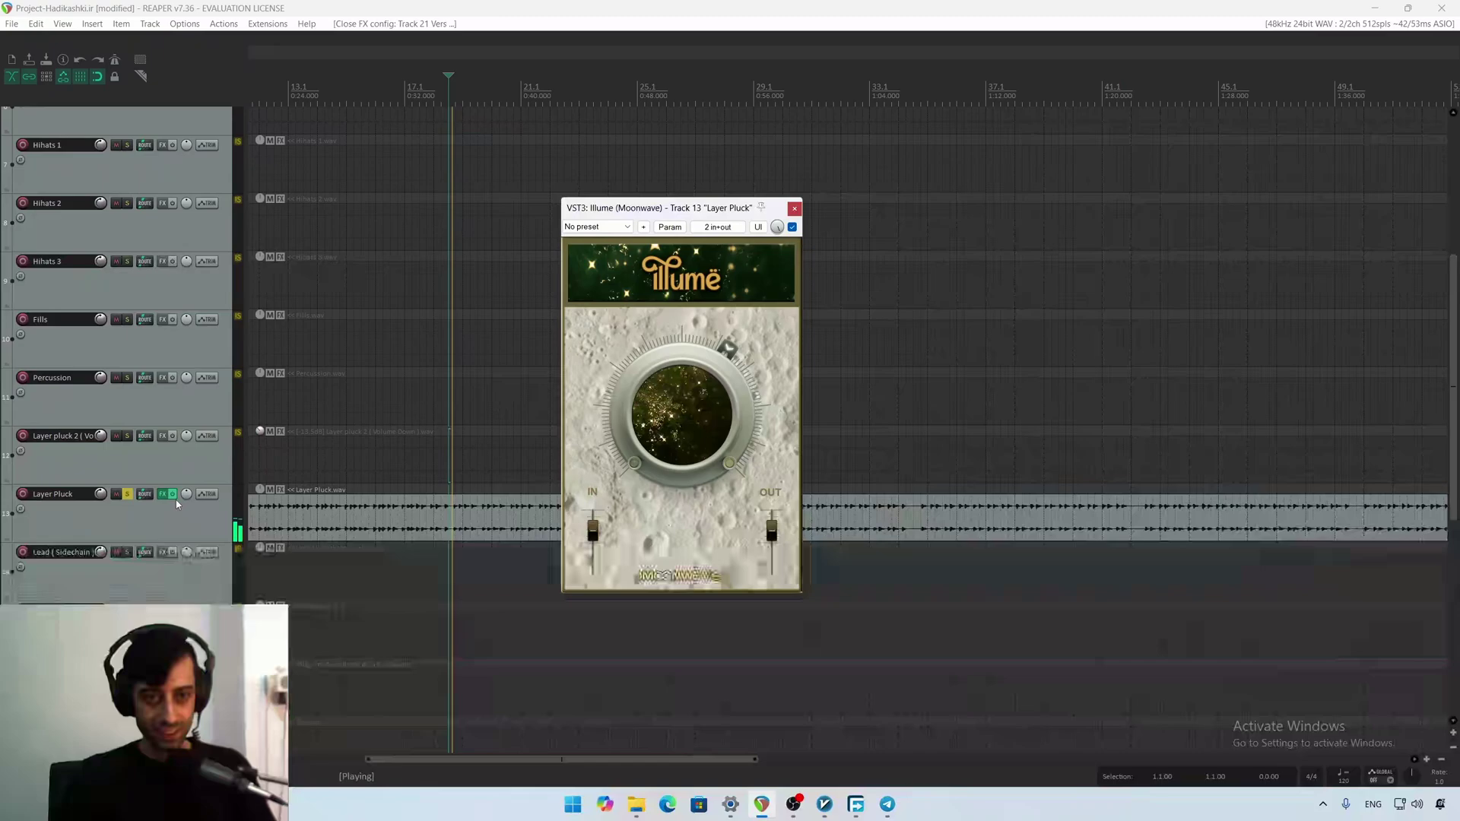
left_click(127, 493)
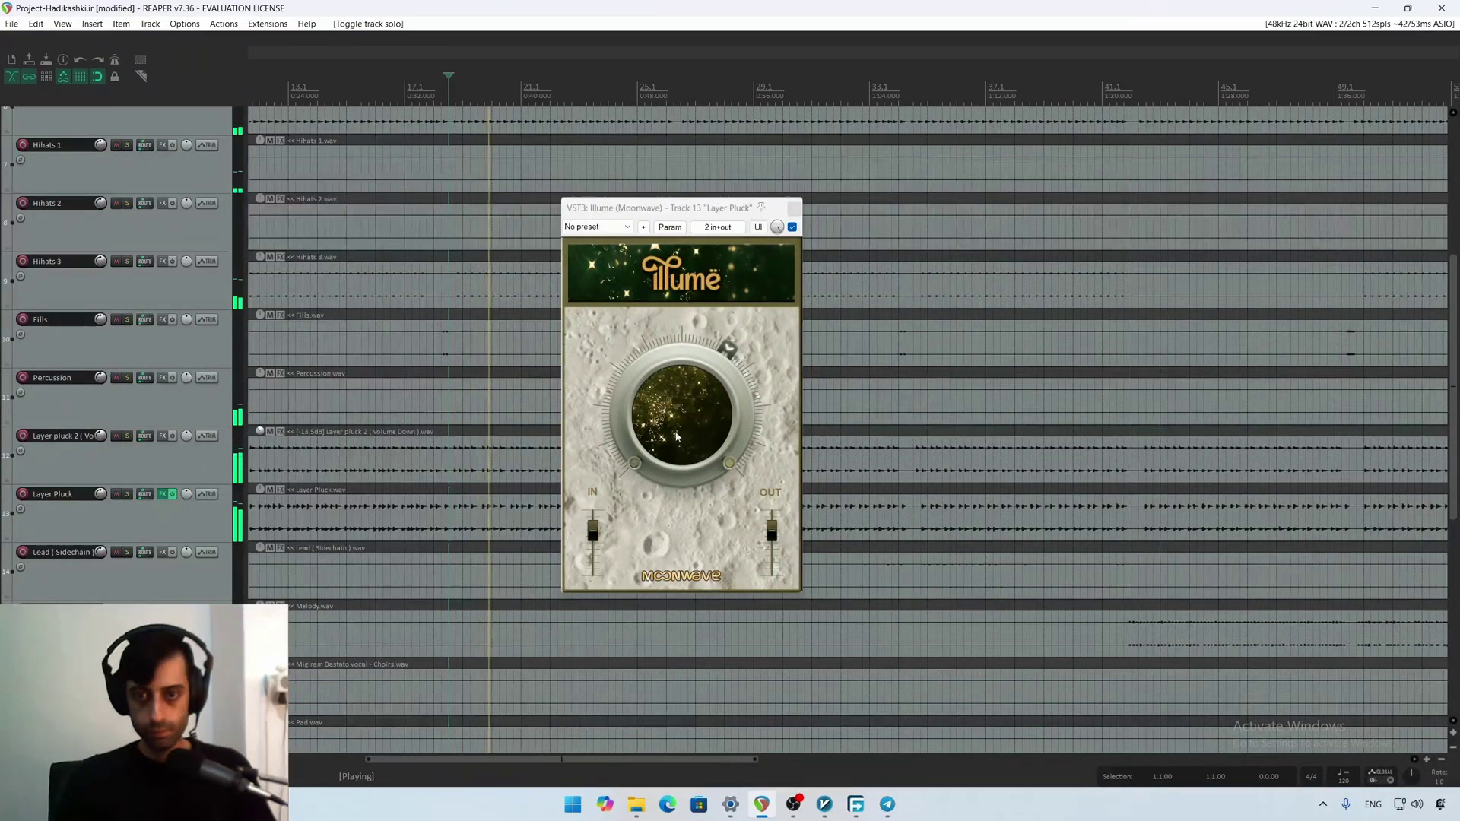
scroll(185, 467, "down", 1)
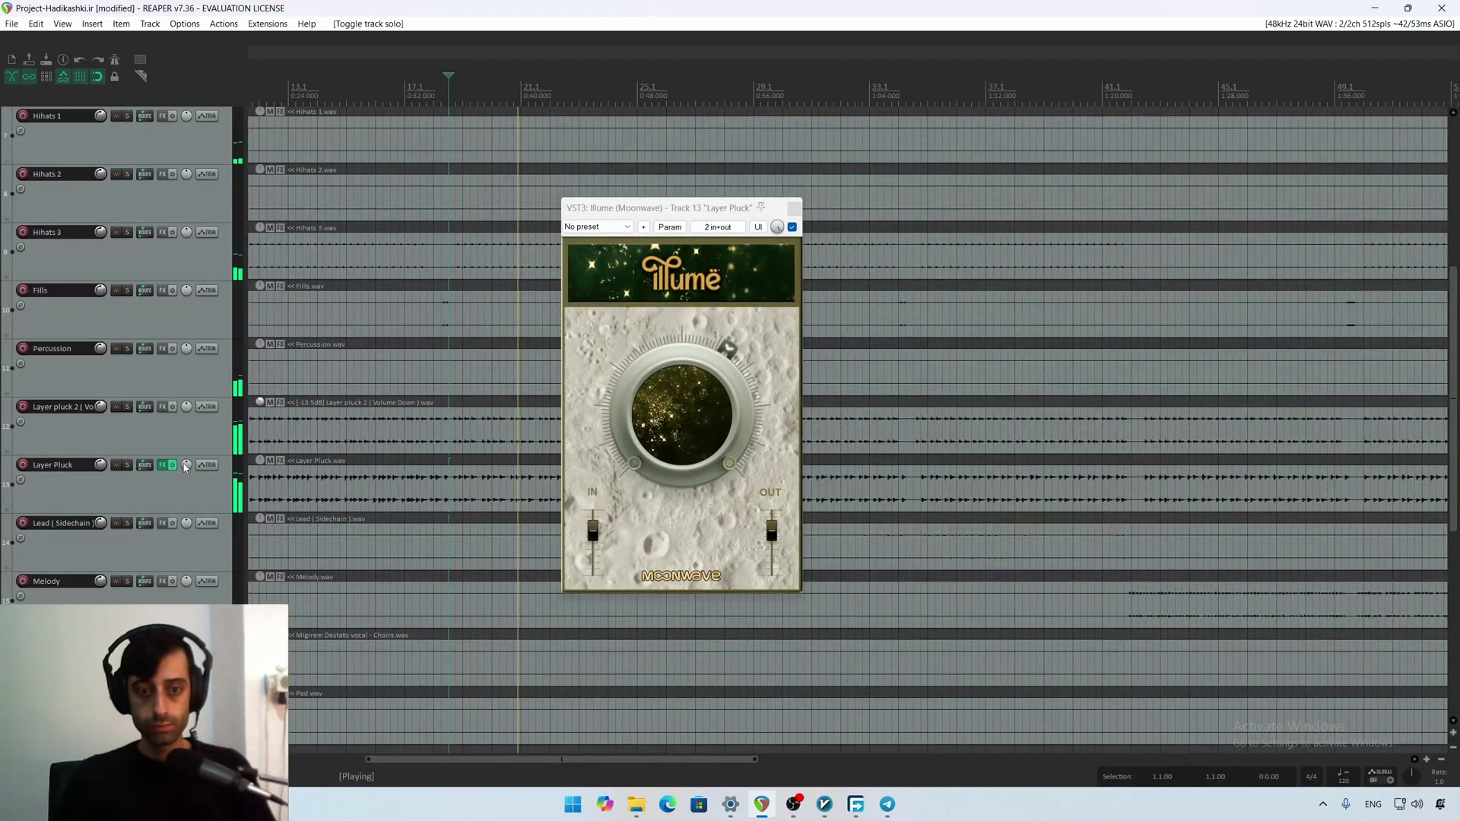
key("space")
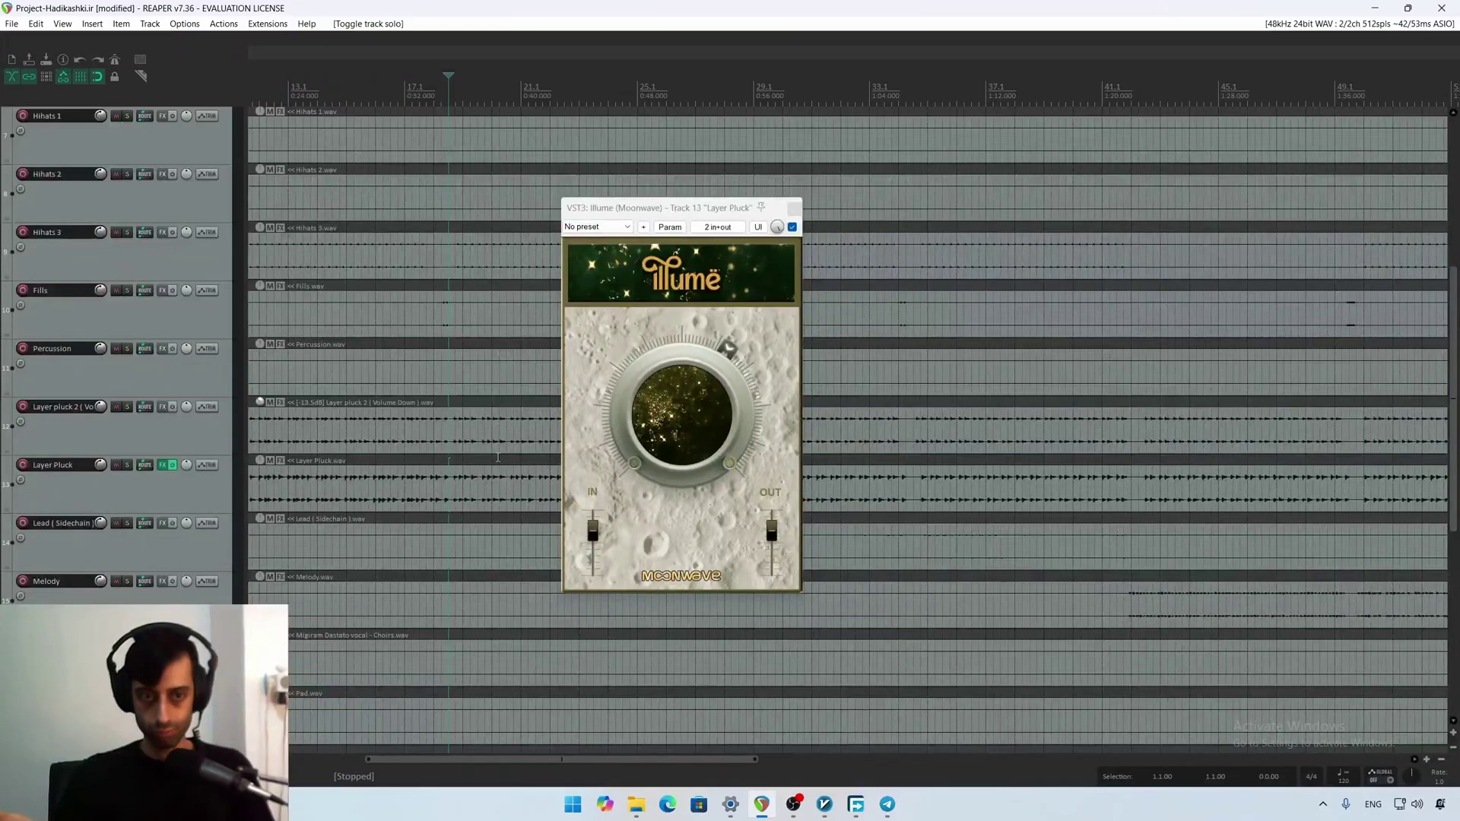
Solo Layer Pluck again, raise its Illume main knob to about 2 o'clock during playback, and compare it against bypass
key("space")
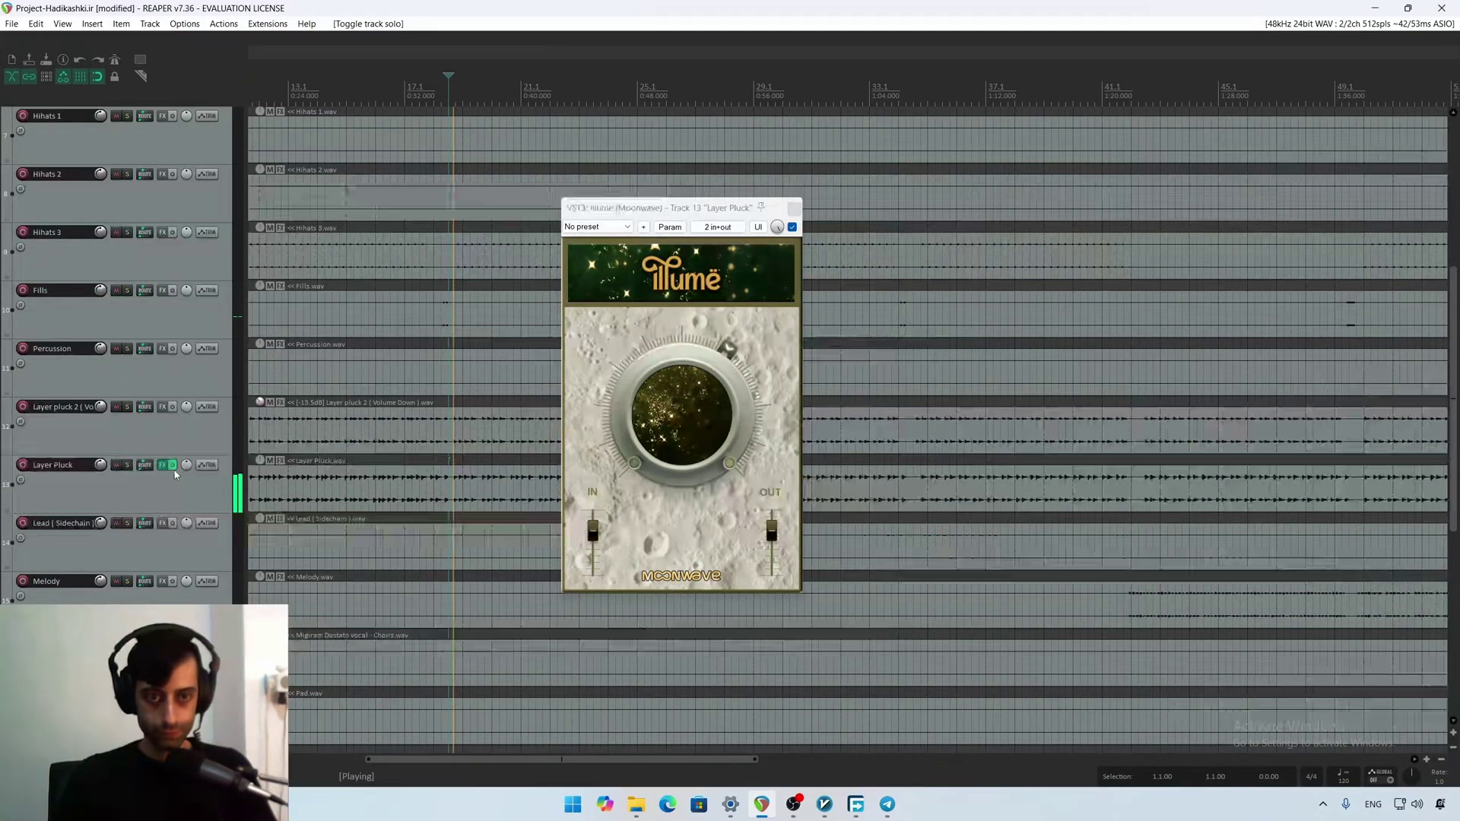
left_click(127, 464)
left_click_drag(714, 410, 715, 390)
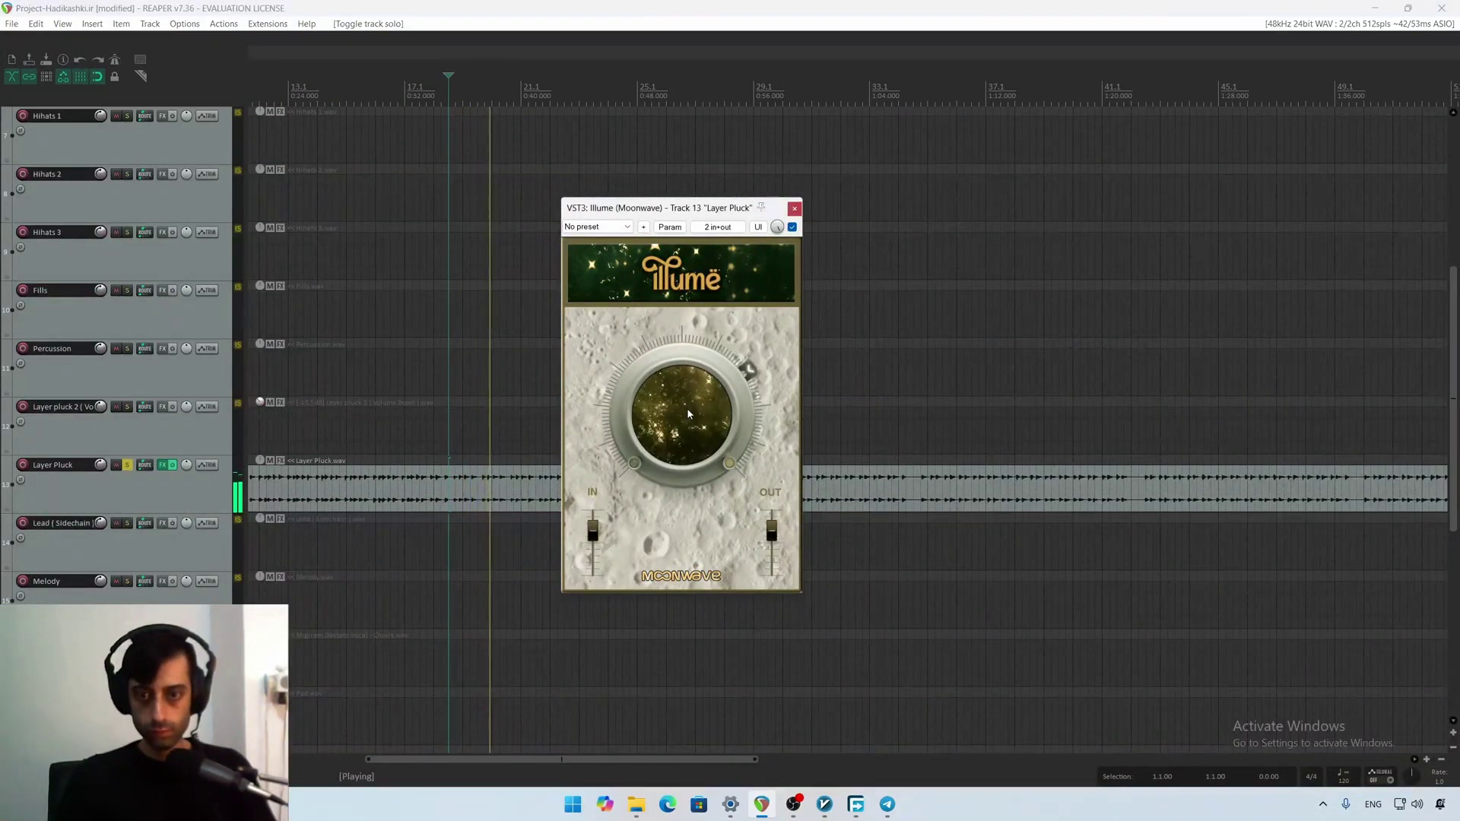
left_click(791, 226)
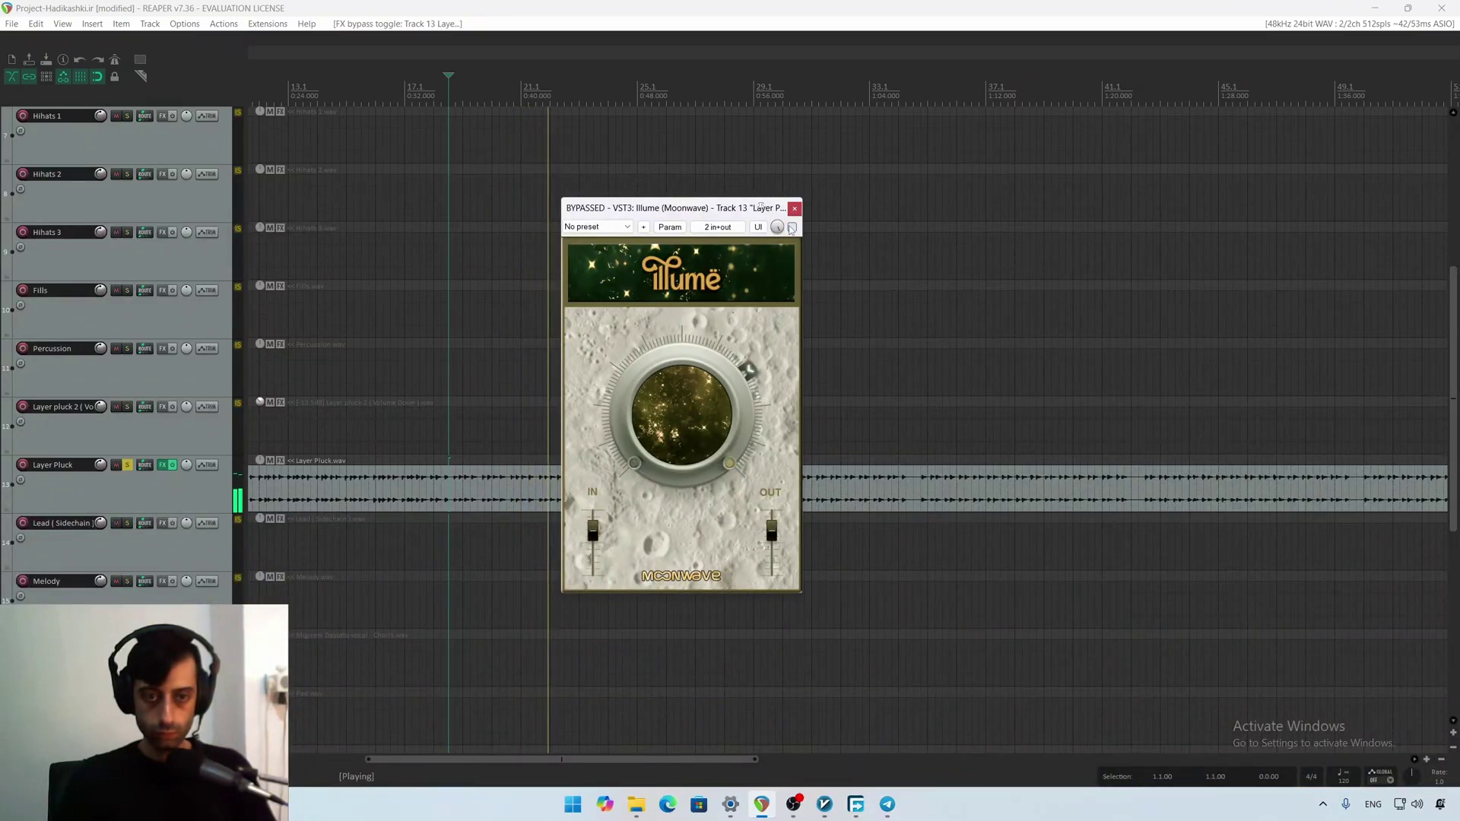
left_click(792, 227)
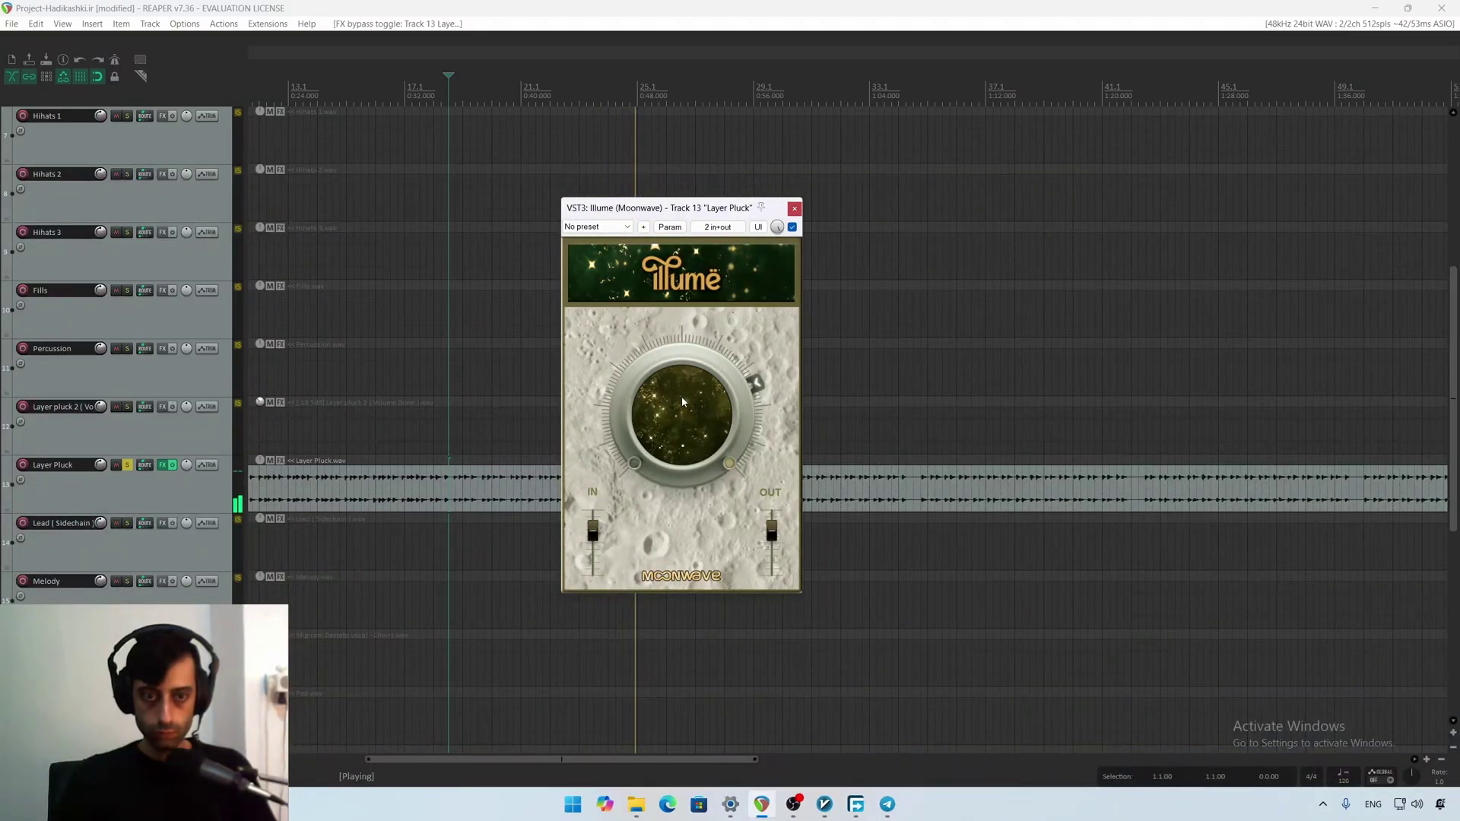
Replay the soloed Layer Pluck with Illume bypassed and active, return to the full mix, and close the plug-in window
left_click(792, 228)
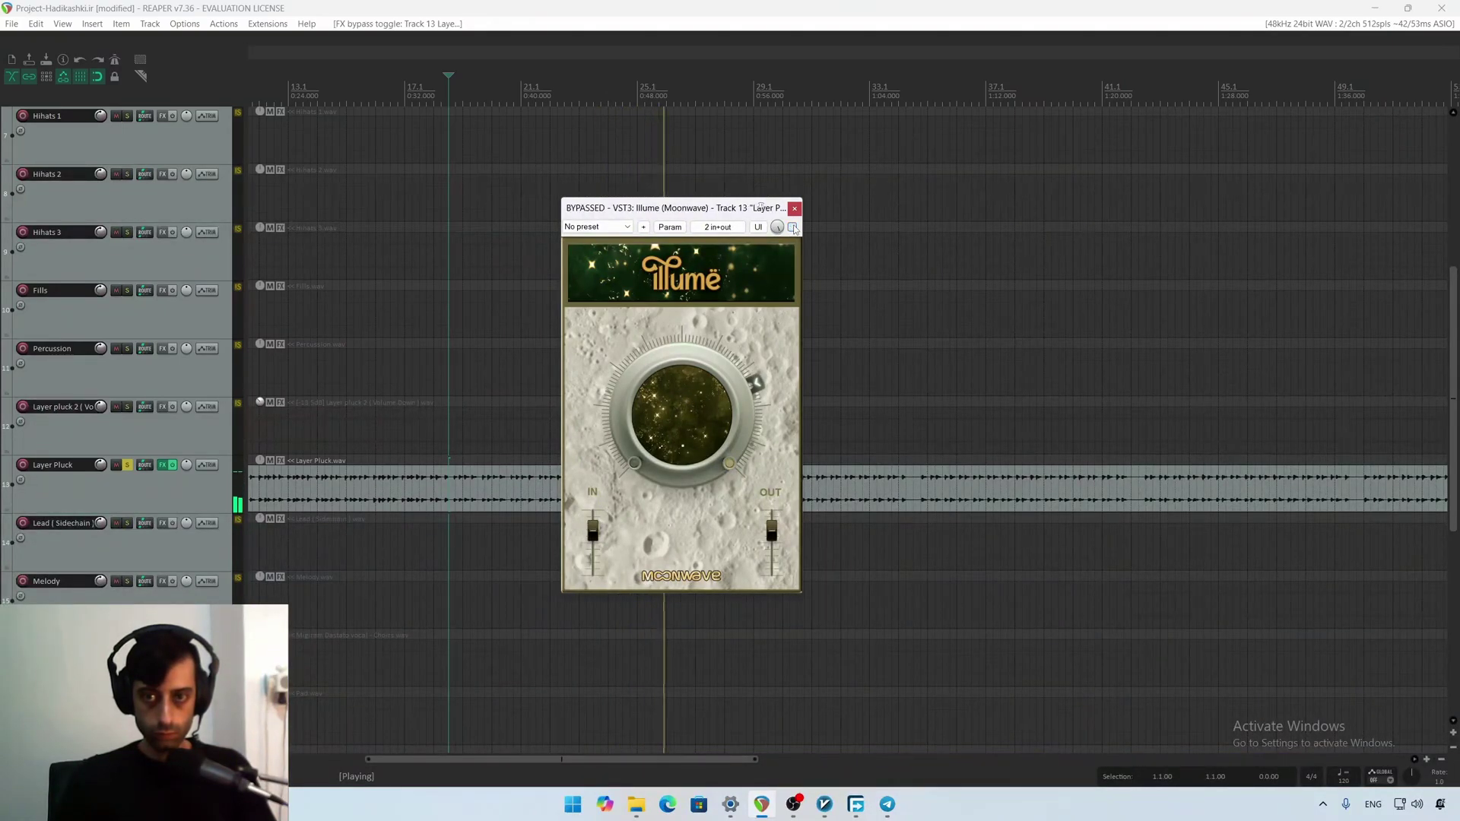
key("space")
key("space")
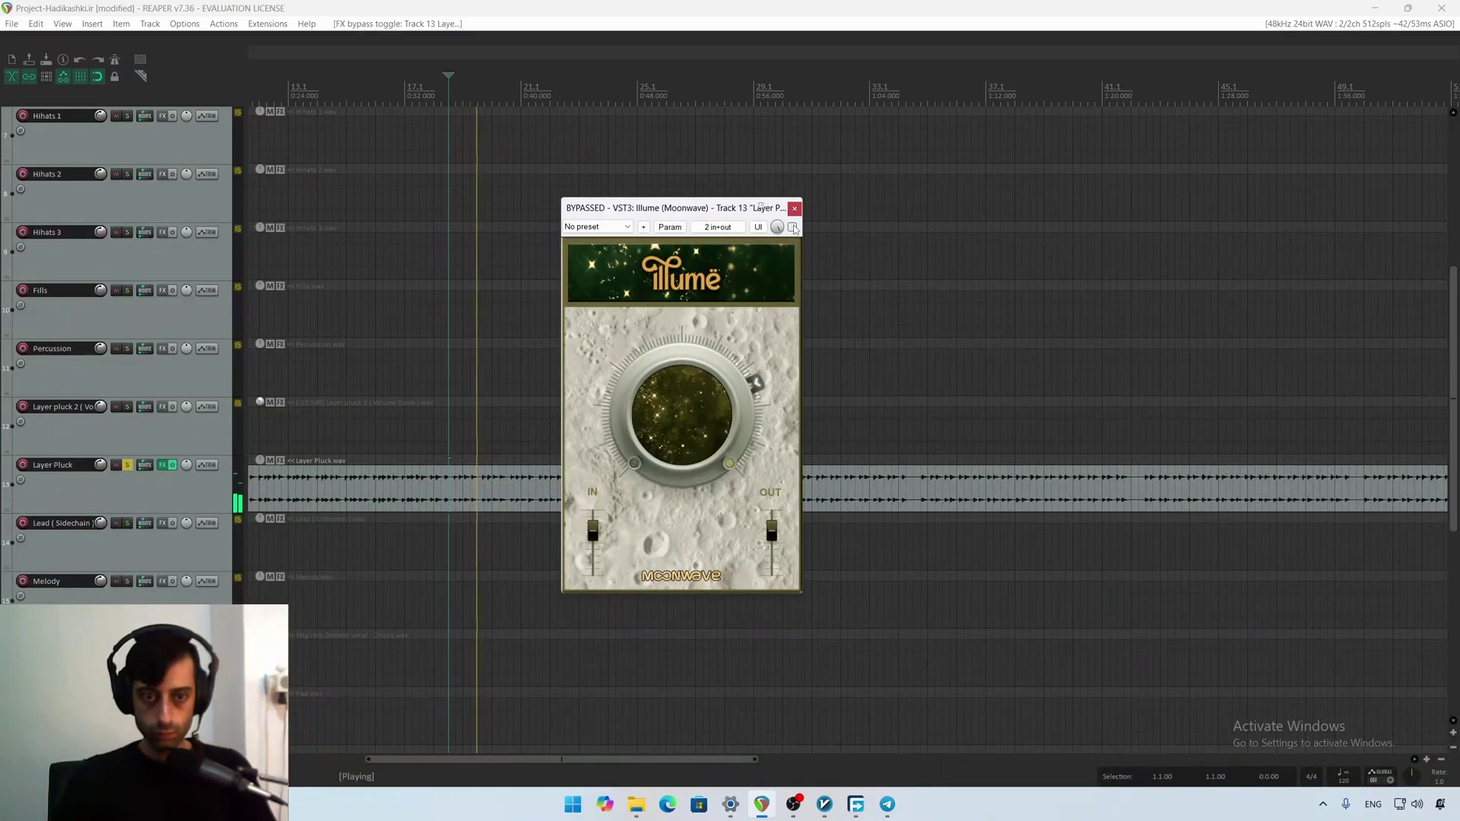
left_click(792, 227)
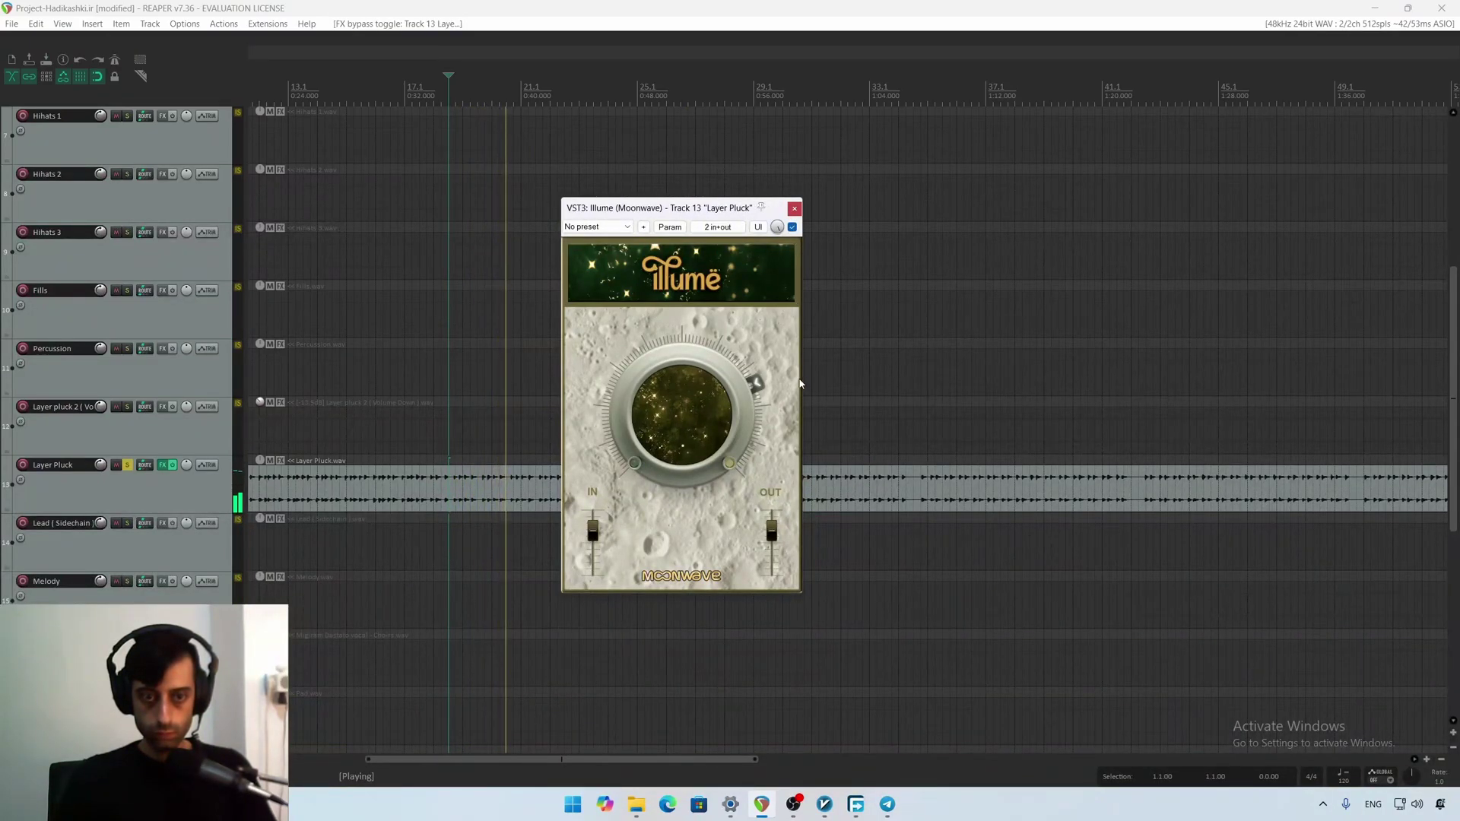
key("space")
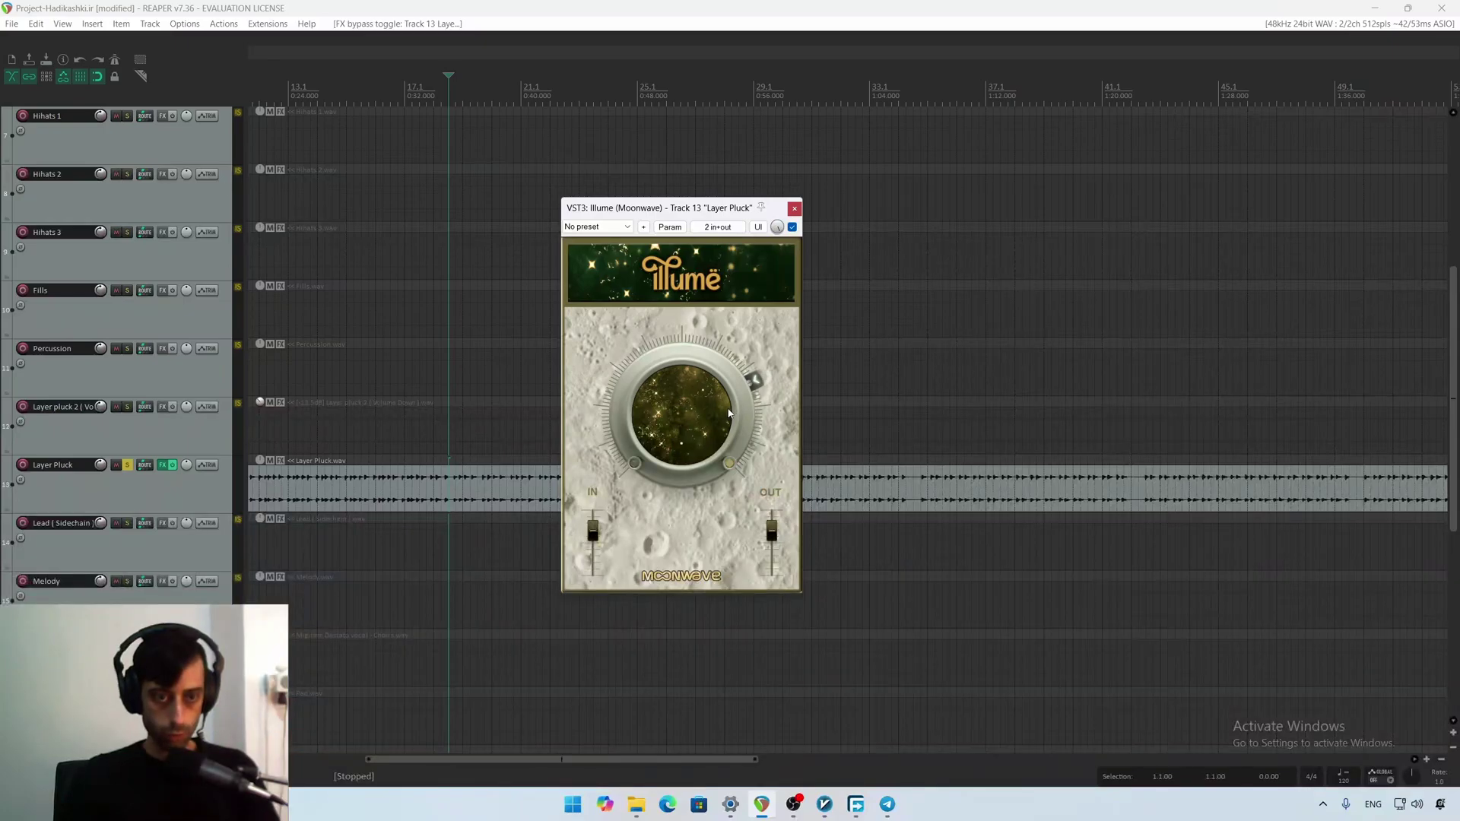
left_click(128, 465)
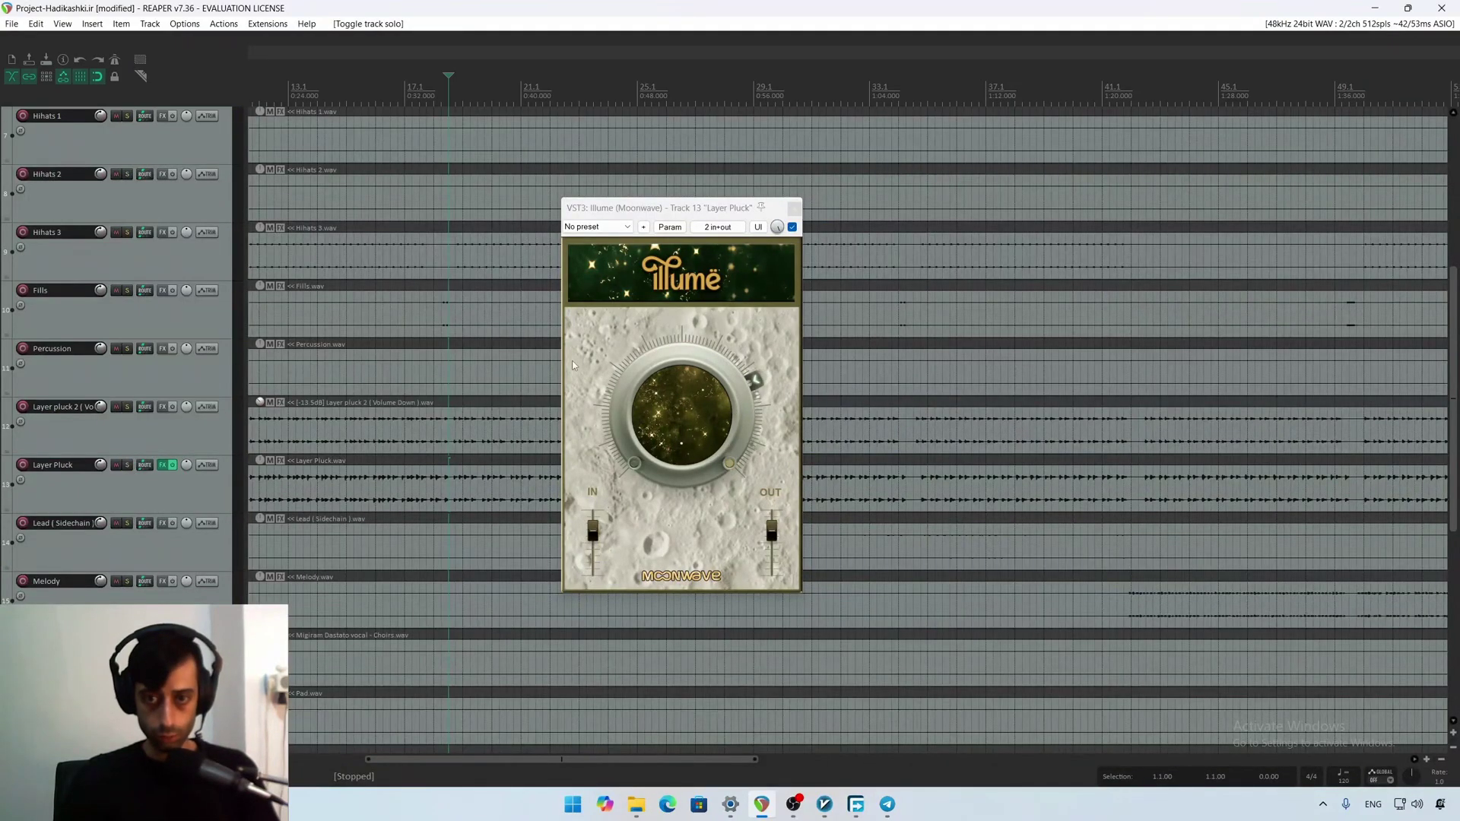
left_click(791, 208)
Filter all plug-ins by "reaX" and add ReaXcomp (Cockos) to the Vers - Vocal track's effects chain
scroll(135, 379, "down", 6)
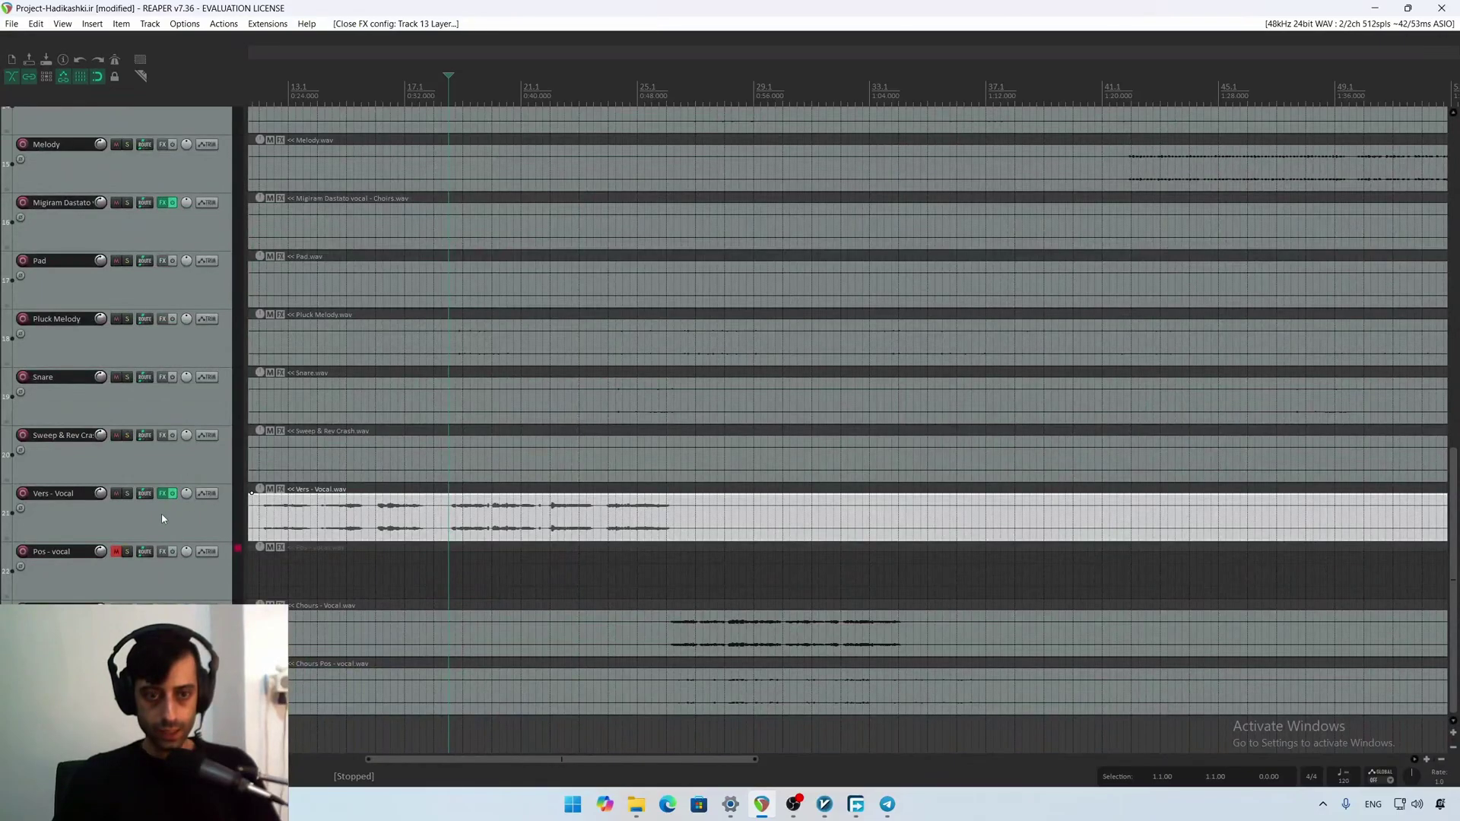
left_click(162, 517)
left_click(162, 495)
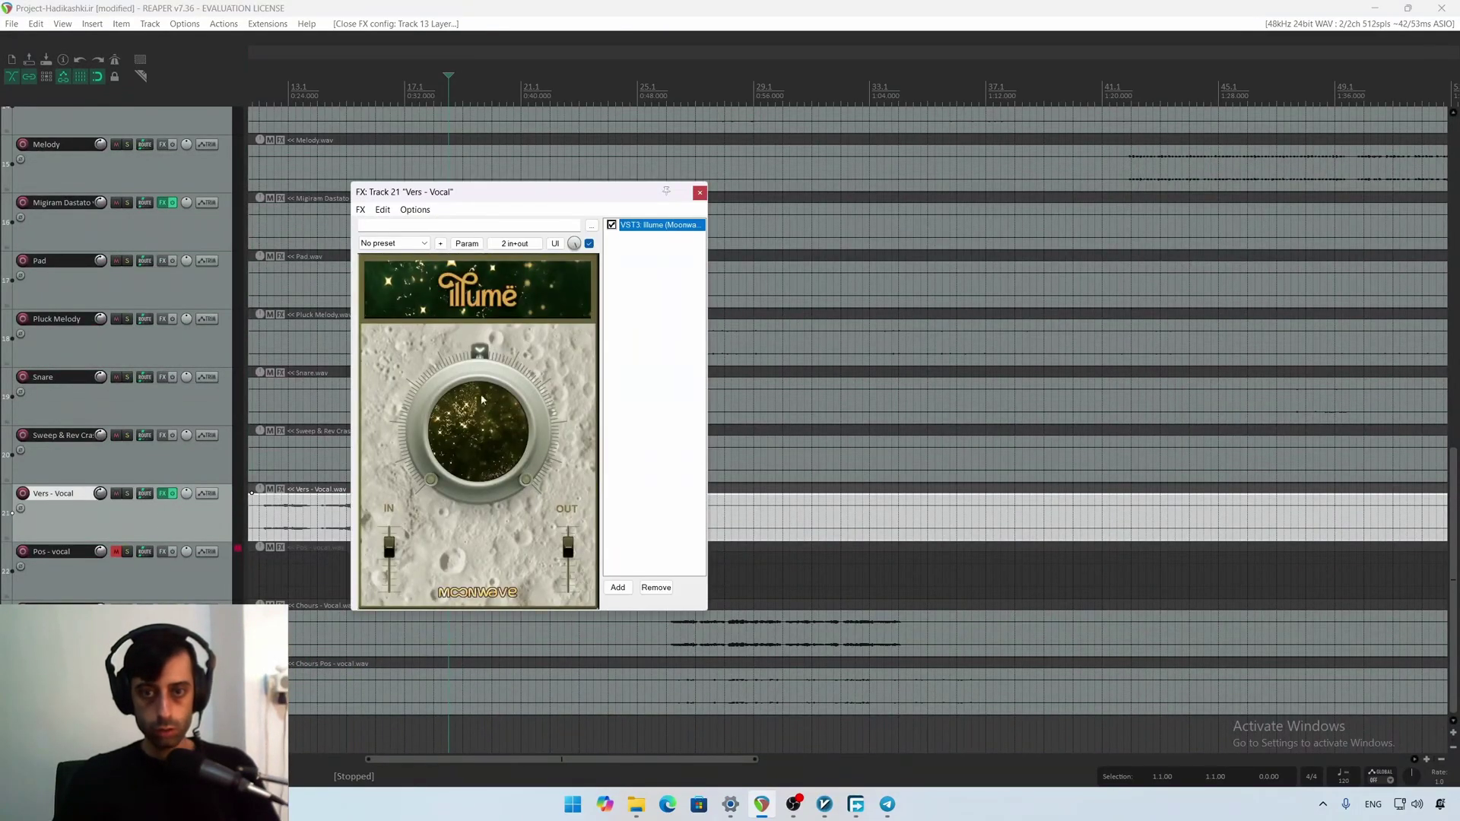
right_click(641, 263)
left_click(663, 271)
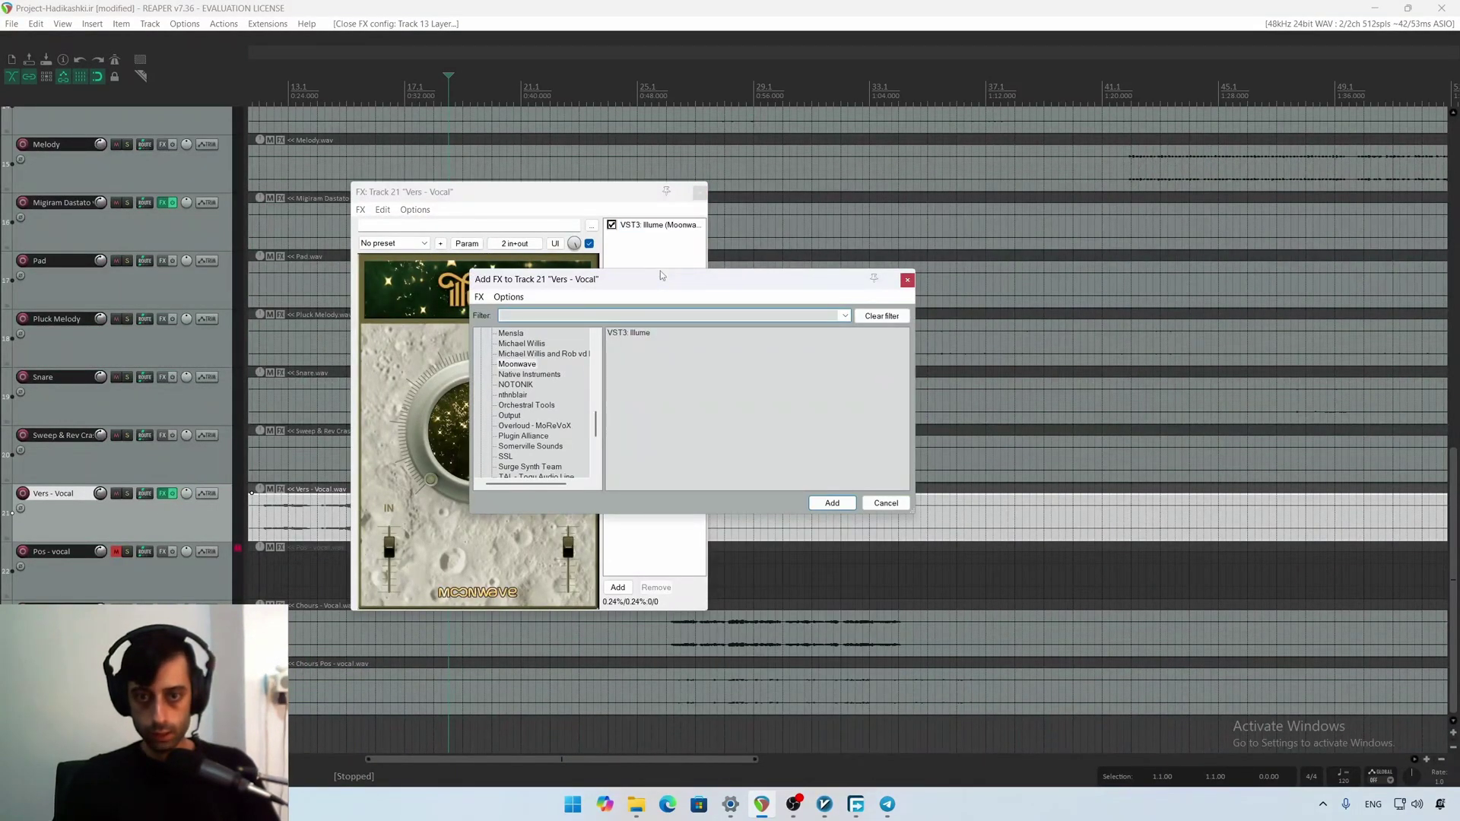
scroll(544, 360, "down", 5)
scroll(545, 361, "up", 5)
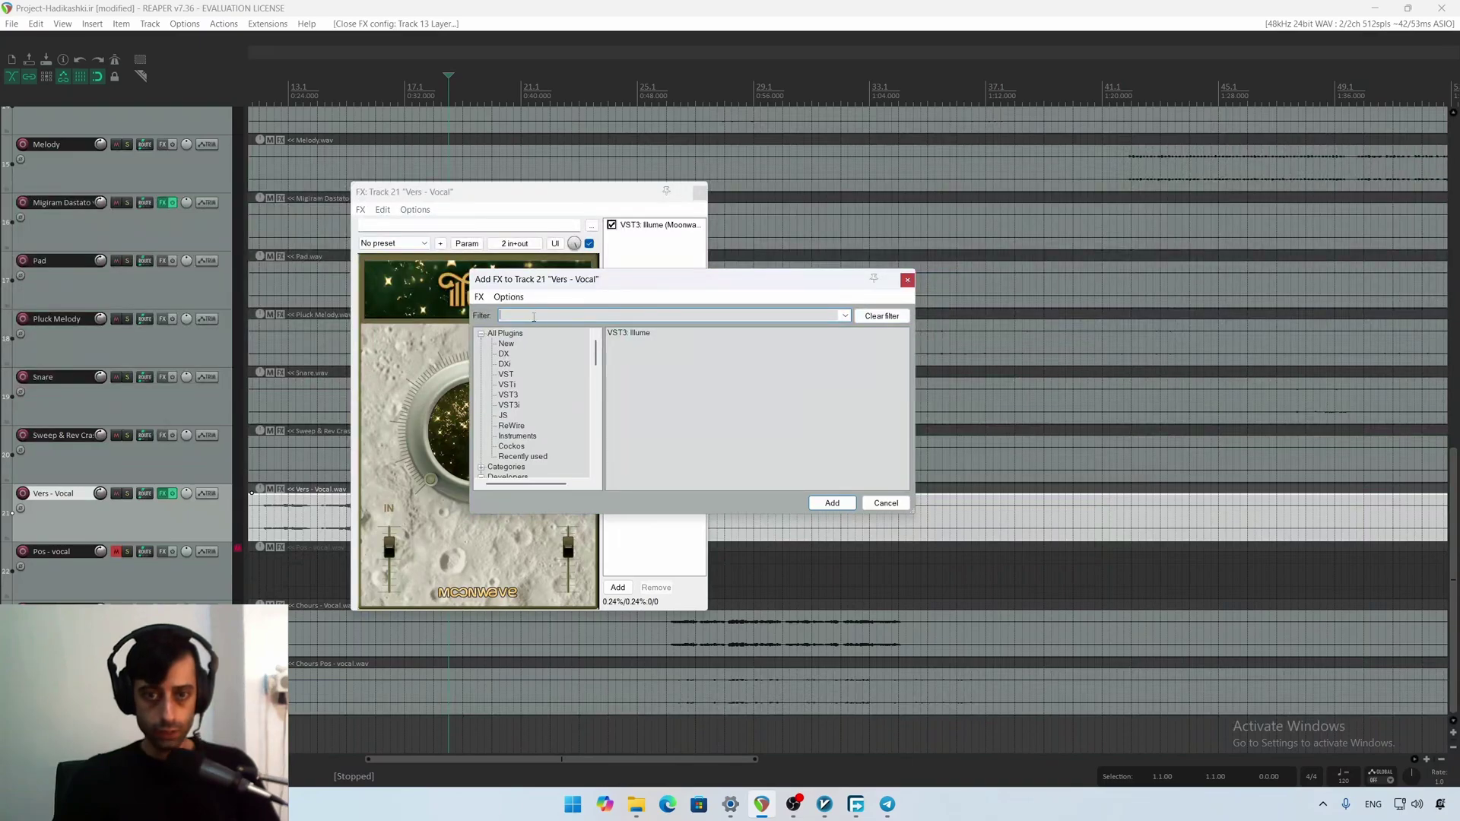
type("reaX")
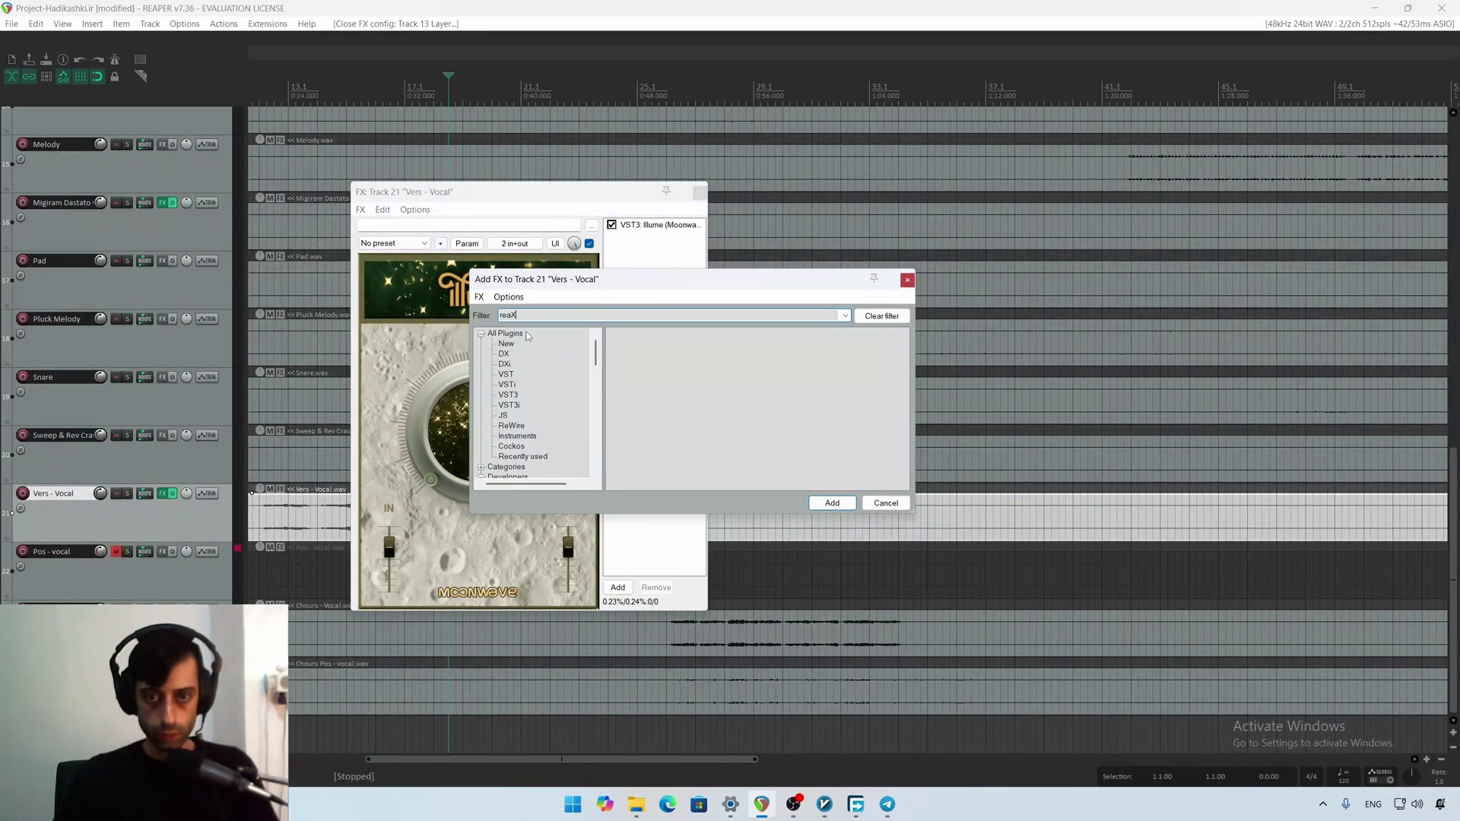
left_click(506, 334)
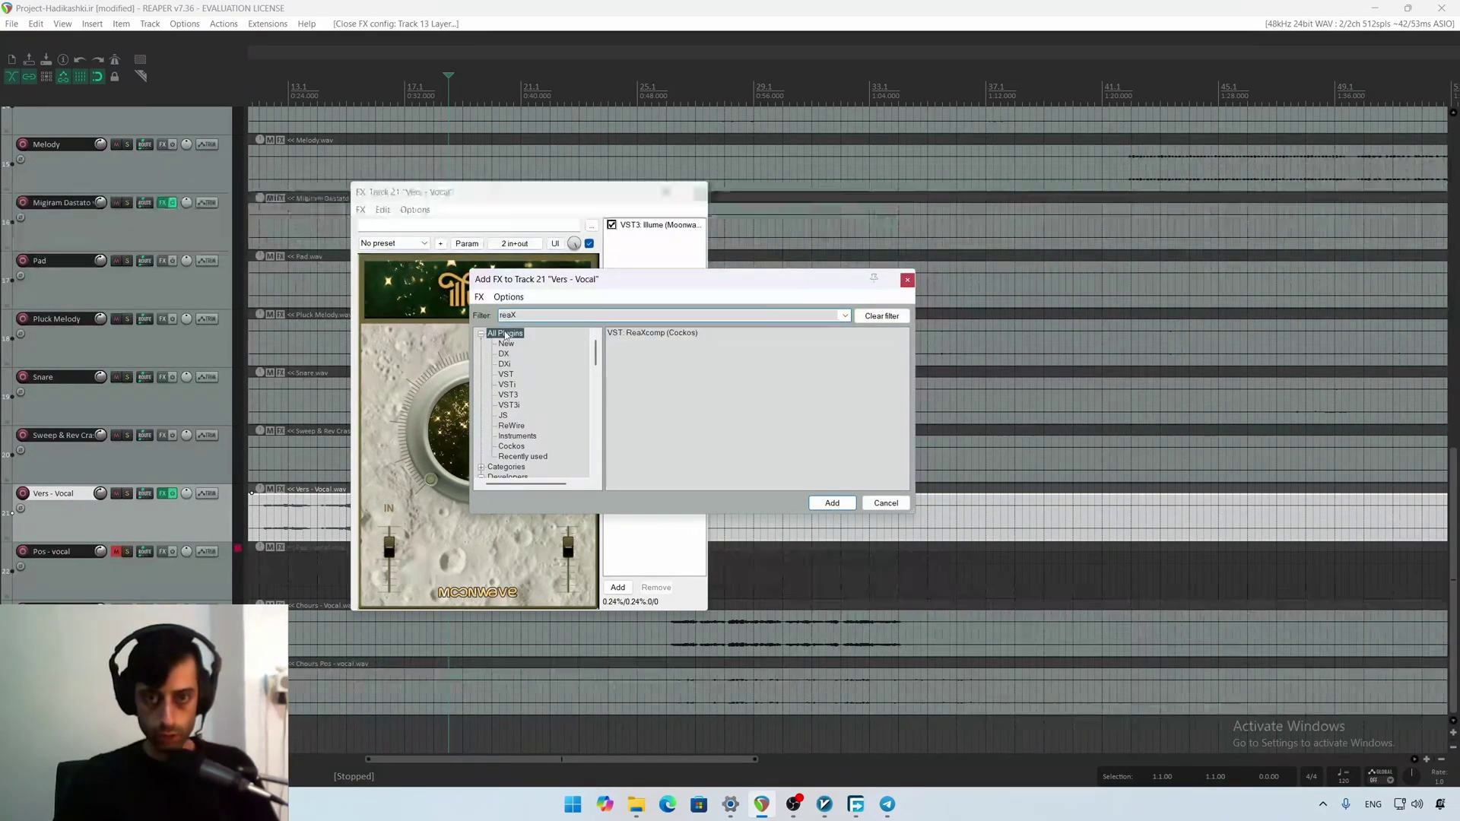
double_click(650, 334)
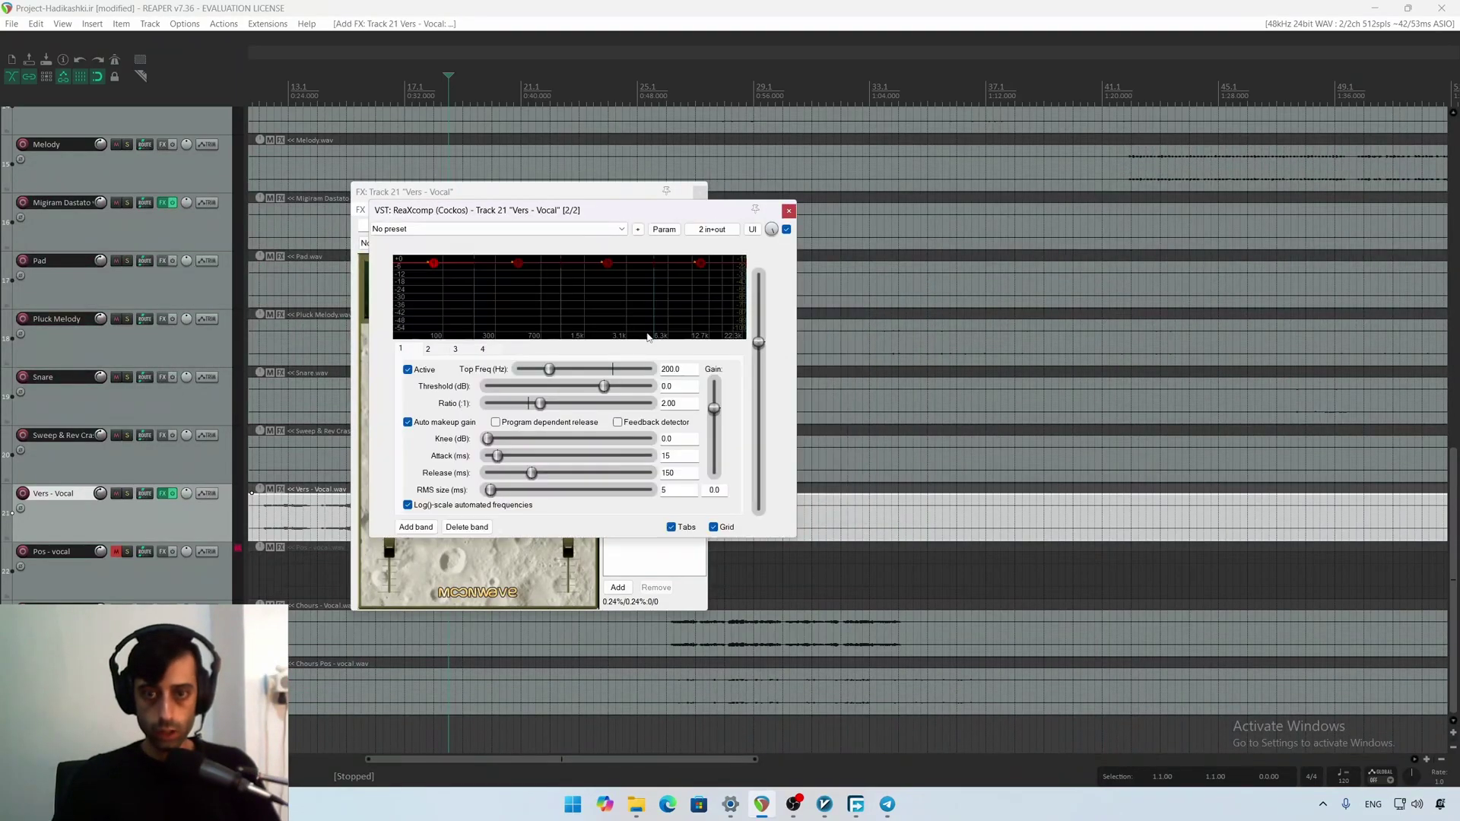
Move the ReaXcomp window clear of the effects list and place Illume after ReaXcomp in the Vers - Vocal chain
left_click_drag(654, 263, 760, 379)
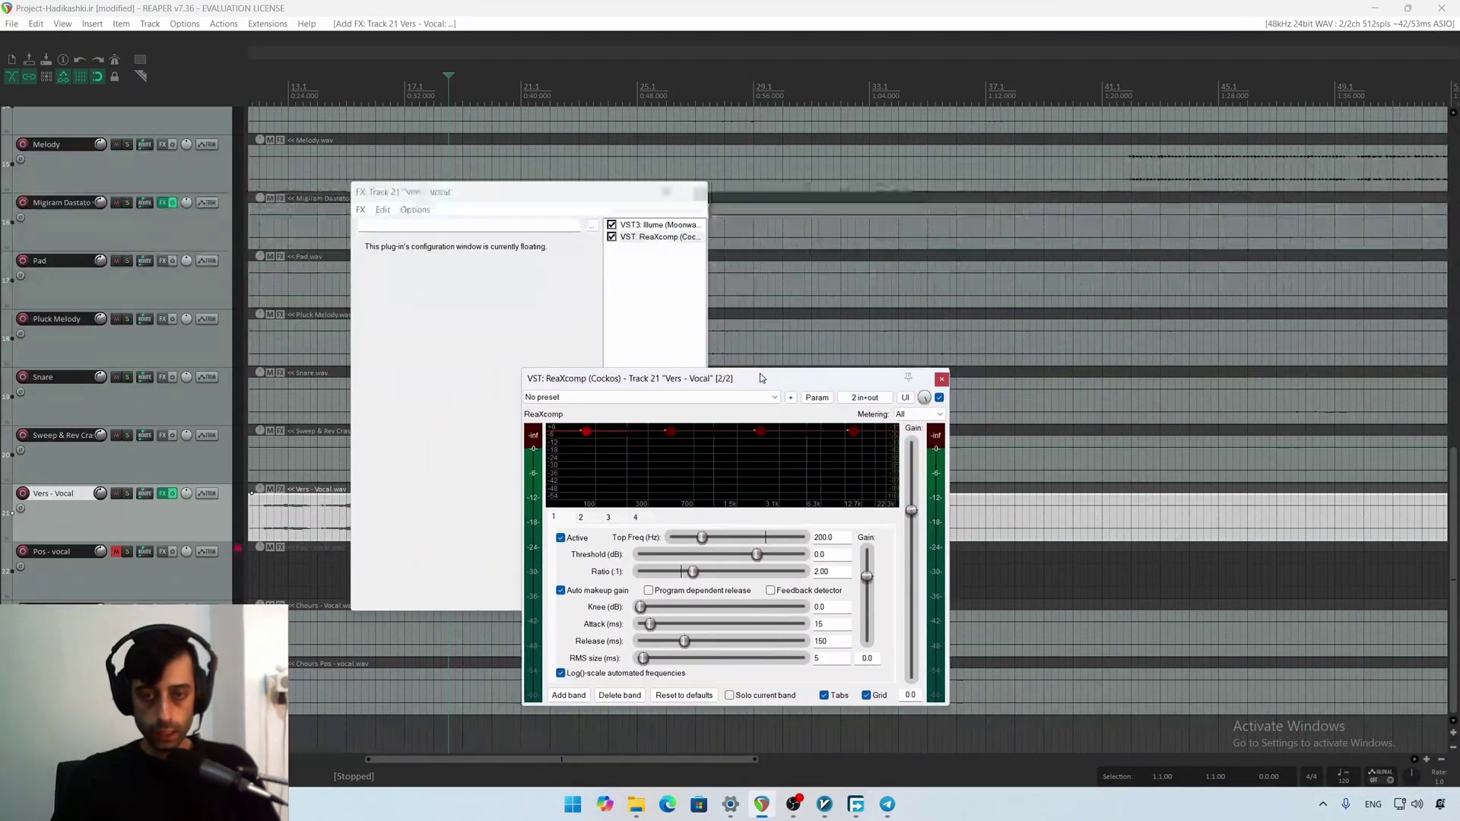
left_click(646, 227)
left_click_drag(650, 263, 637, 256)
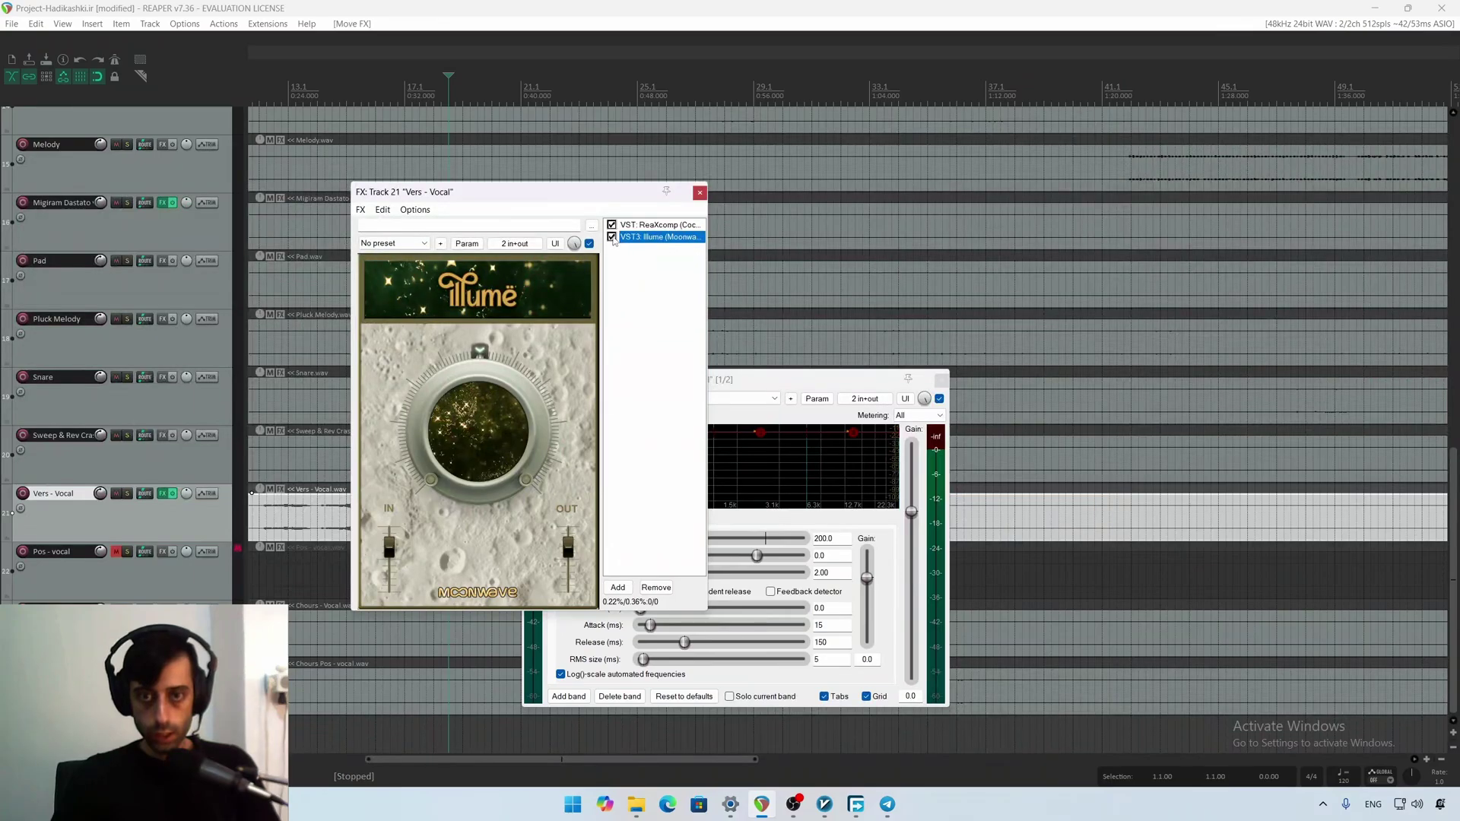
During playback, lower ReaXcomp band 3's threshold to about -15.8 dB, and turn off auto makeup gain on bands 3 and 4
left_click_drag(759, 380, 707, 285)
key("space")
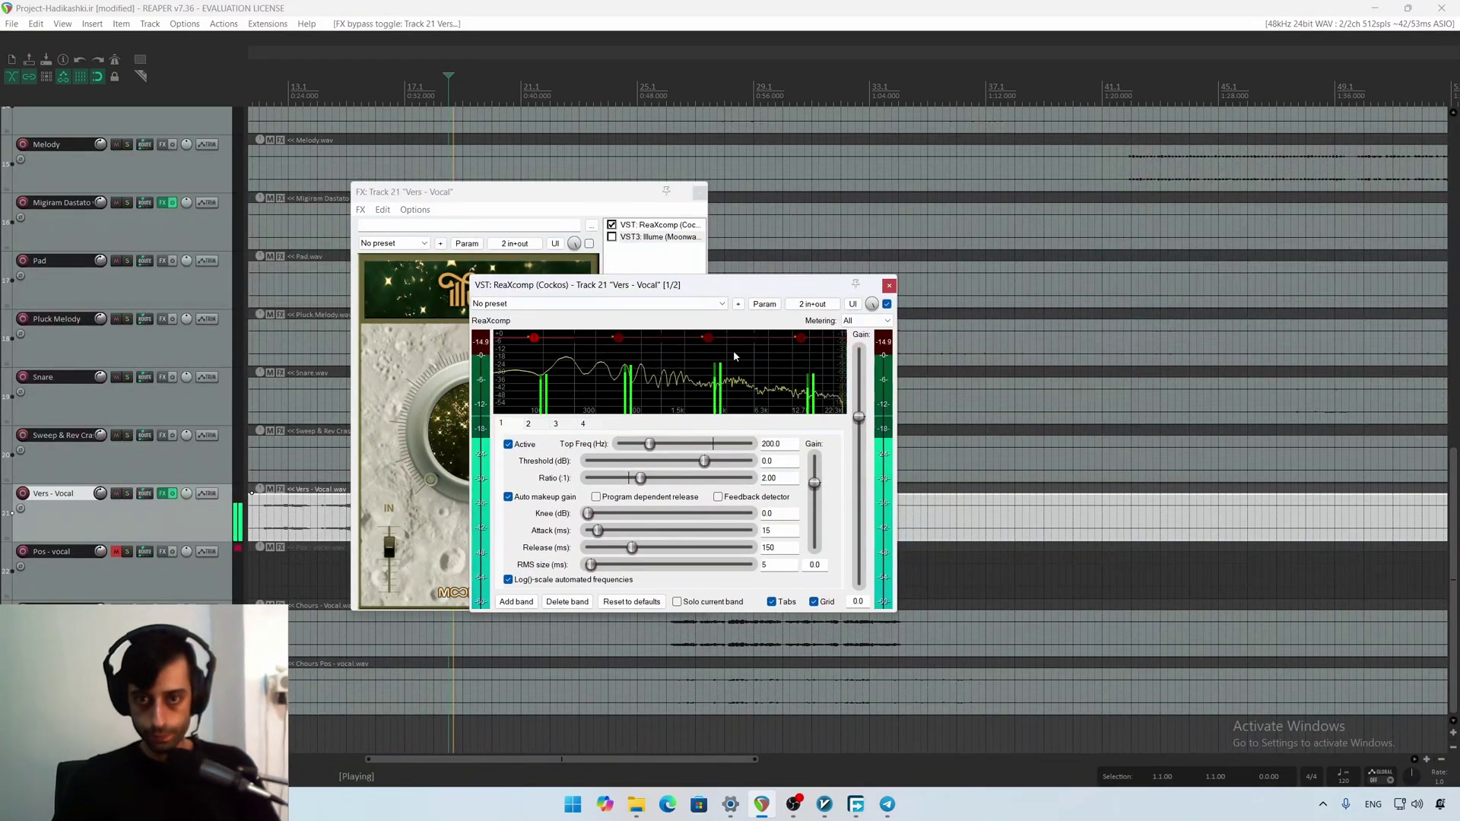
left_click_drag(707, 338, 707, 357)
key("space")
left_click(508, 497)
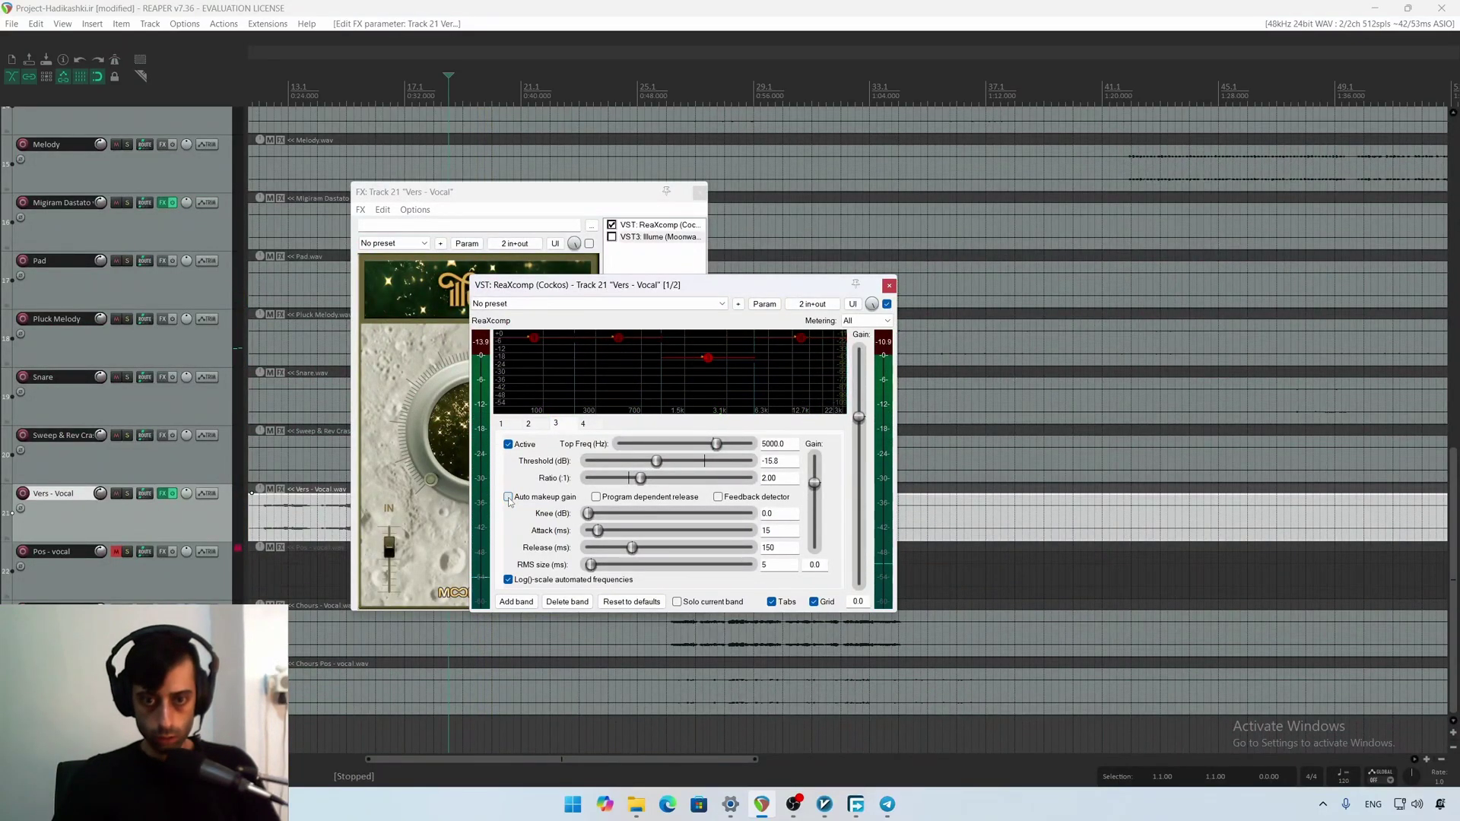
left_click(799, 339)
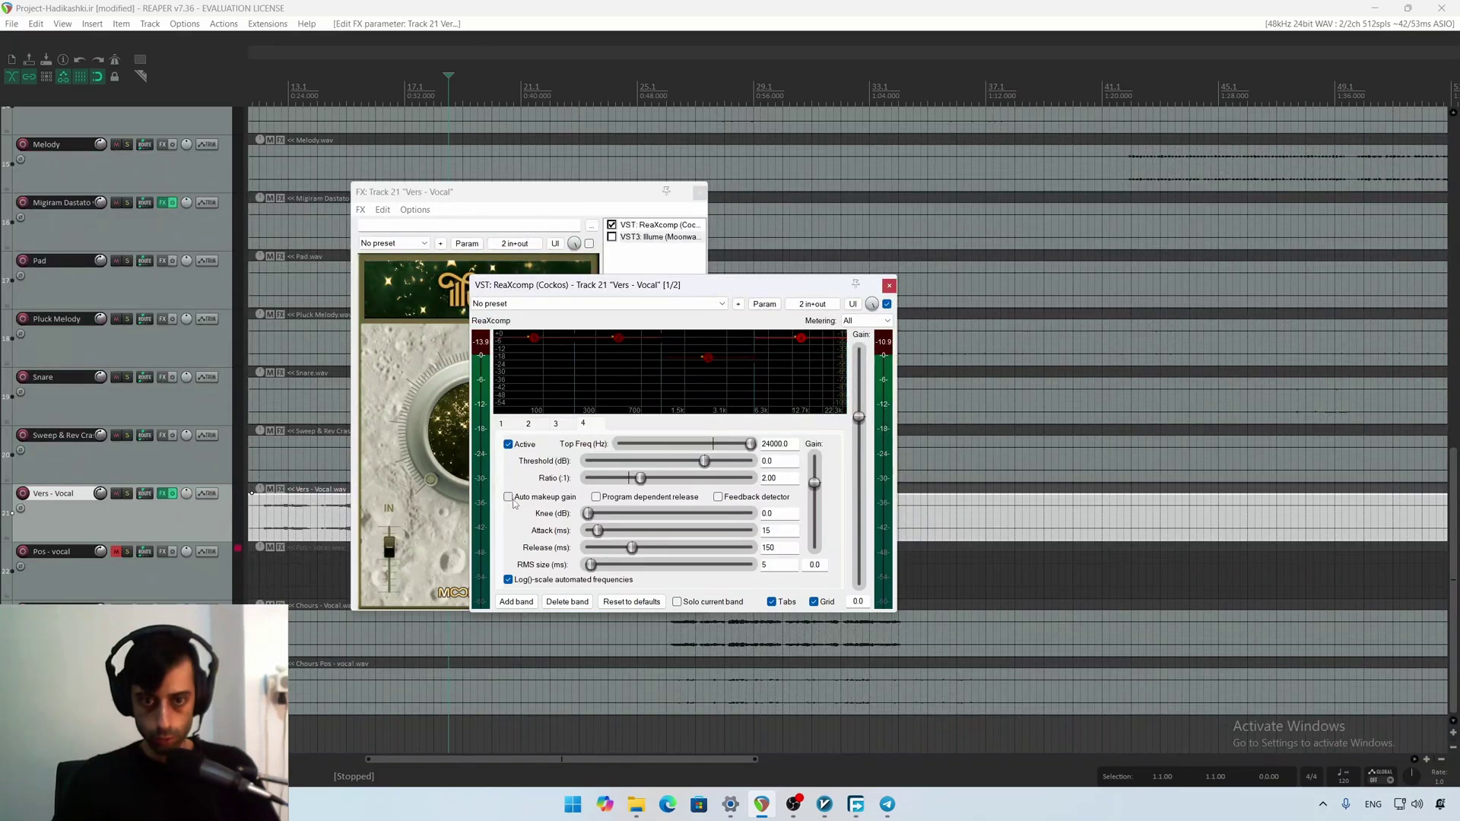
Set ReaXcomp band 3's ratio to 1.57 and shift its range to about 1.2–3.8 kHz
left_click(707, 357)
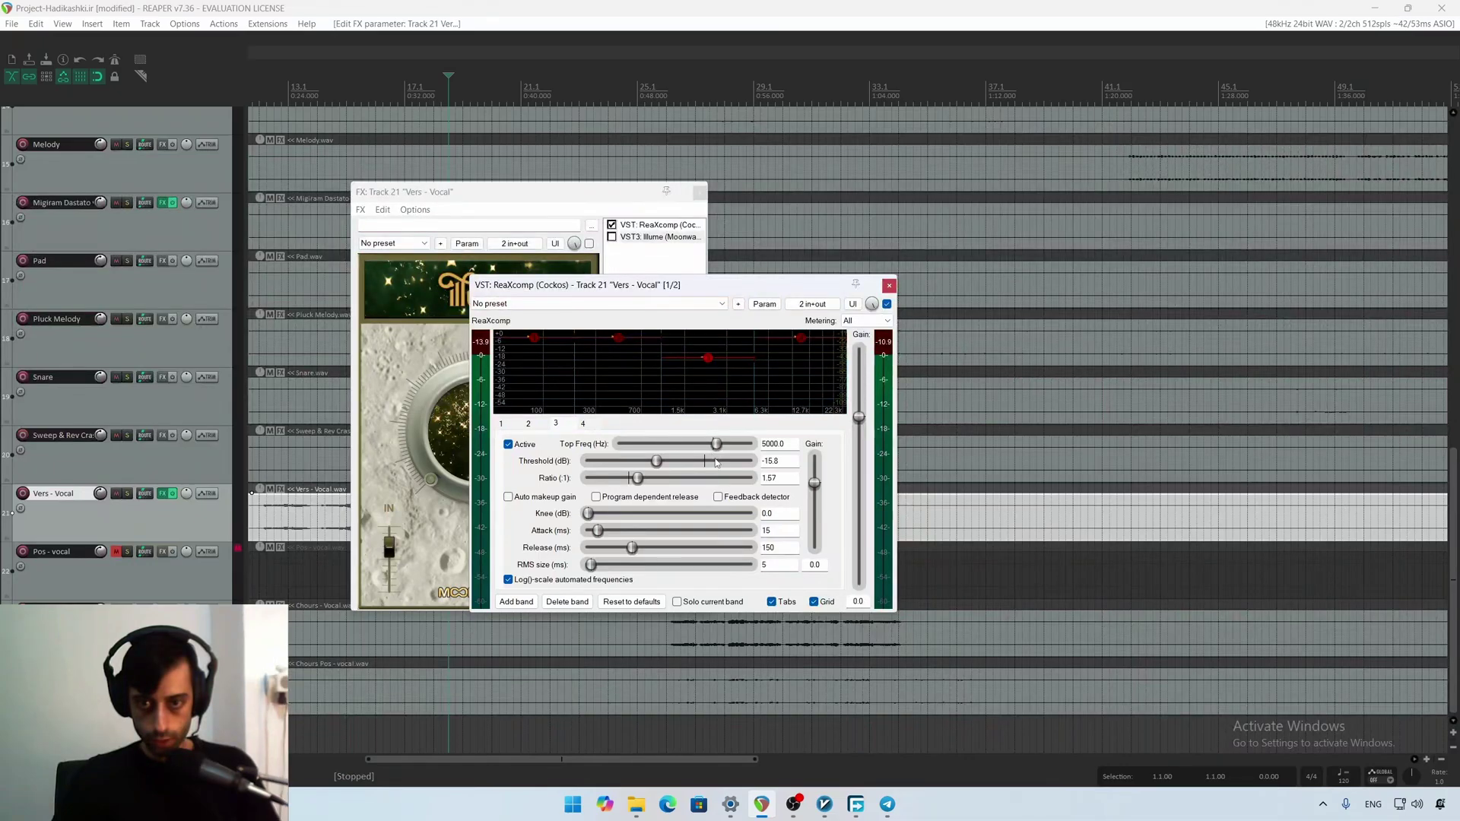
left_click_drag(714, 447, 706, 447)
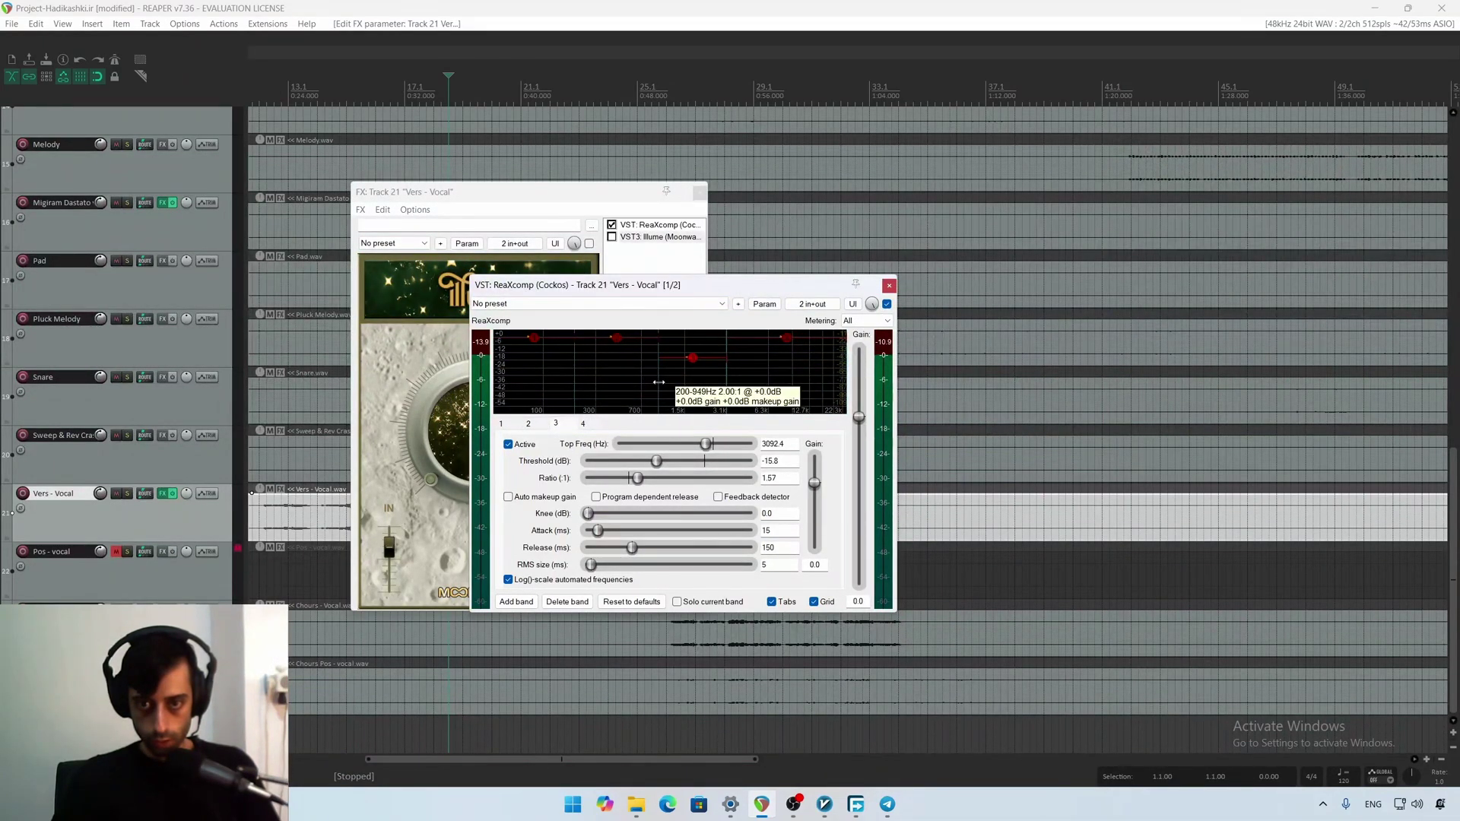
left_click_drag(662, 386, 736, 372)
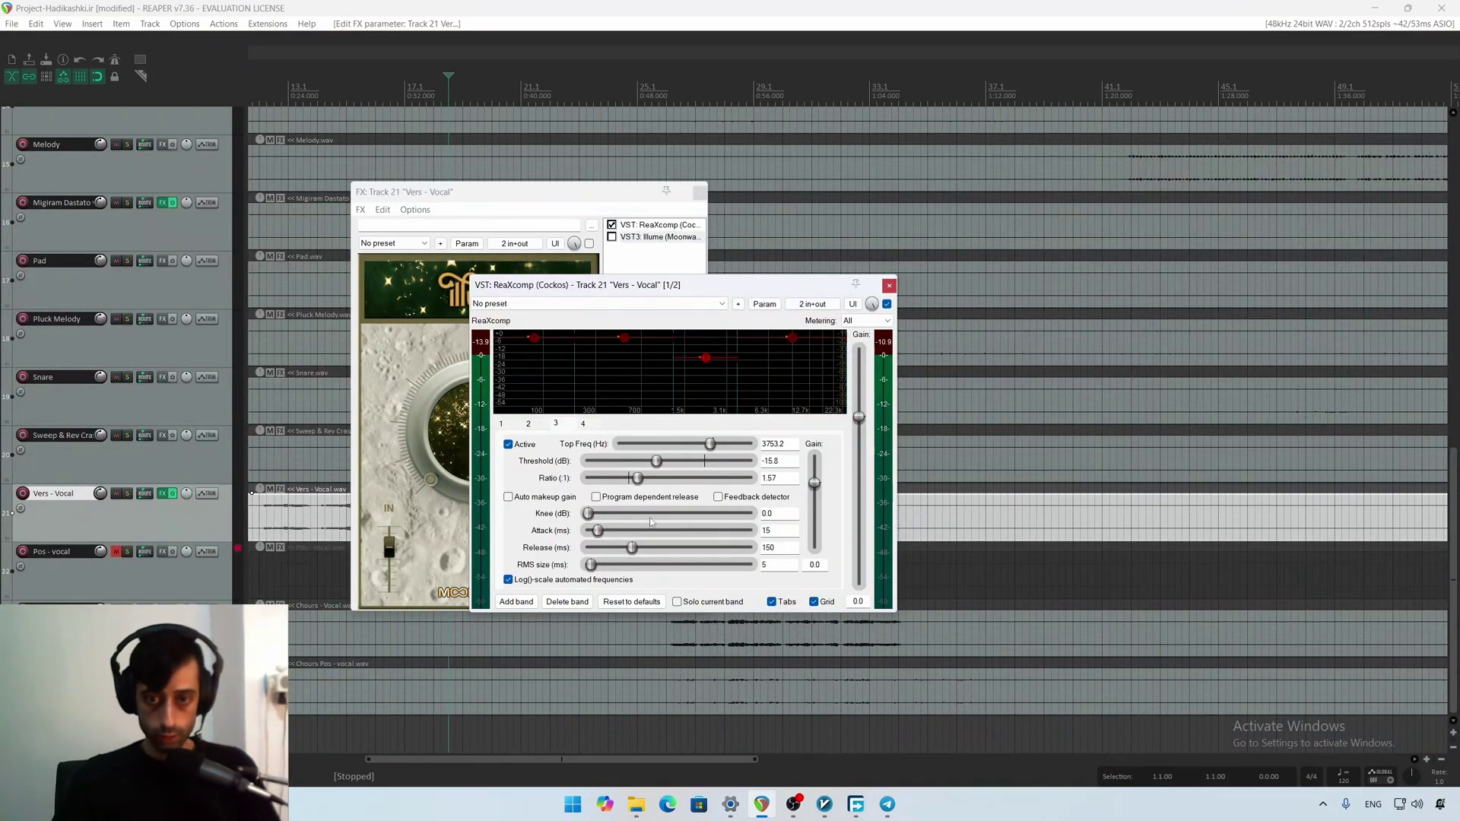
mouse_move(703, 365)
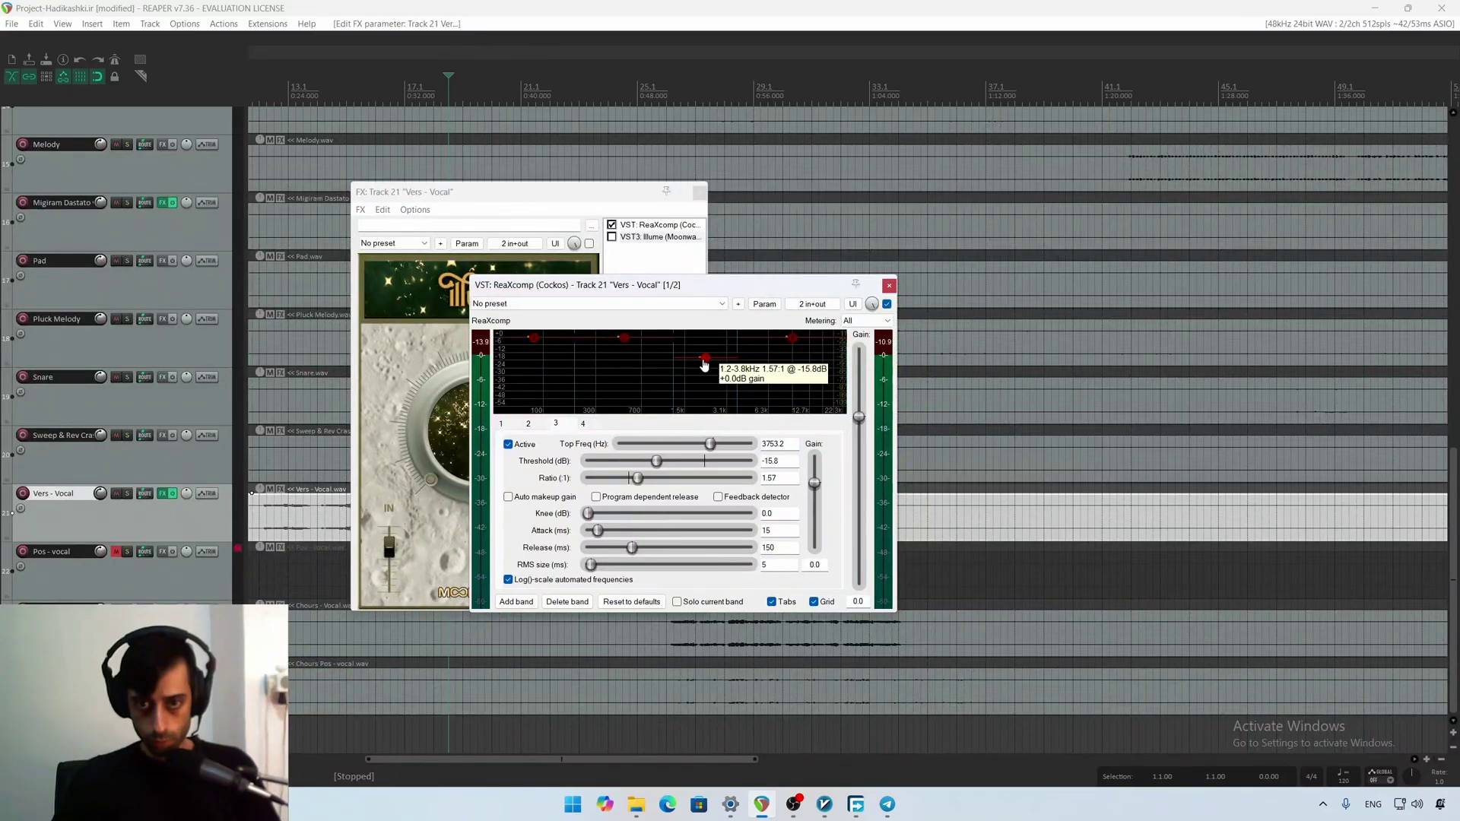
Set band 3's attack to 0 ms, release to about 239 ms and knee to about 19.8 dB
left_click_drag(598, 531, 591, 532)
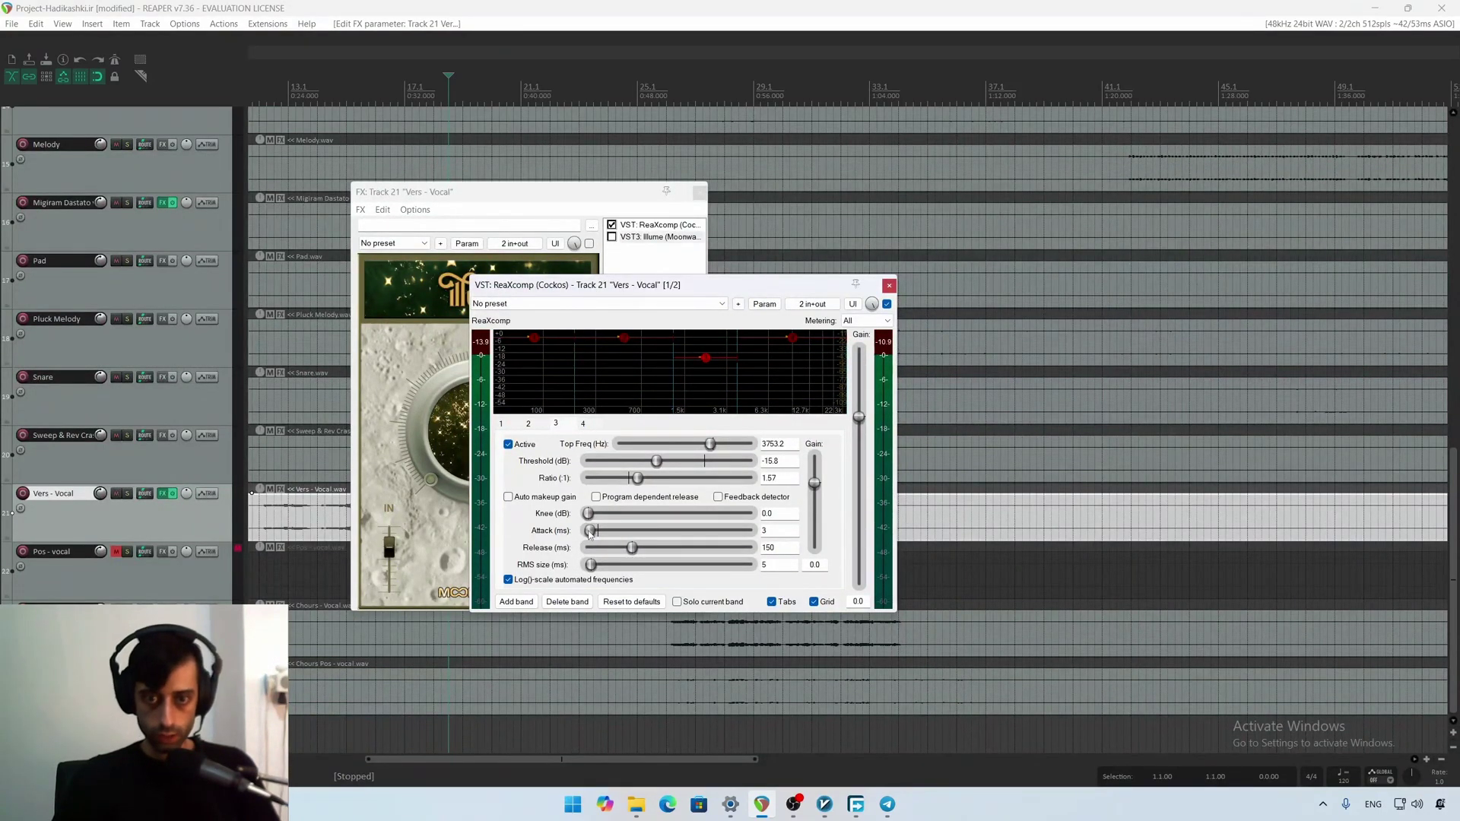
left_click_drag(588, 534, 635, 551)
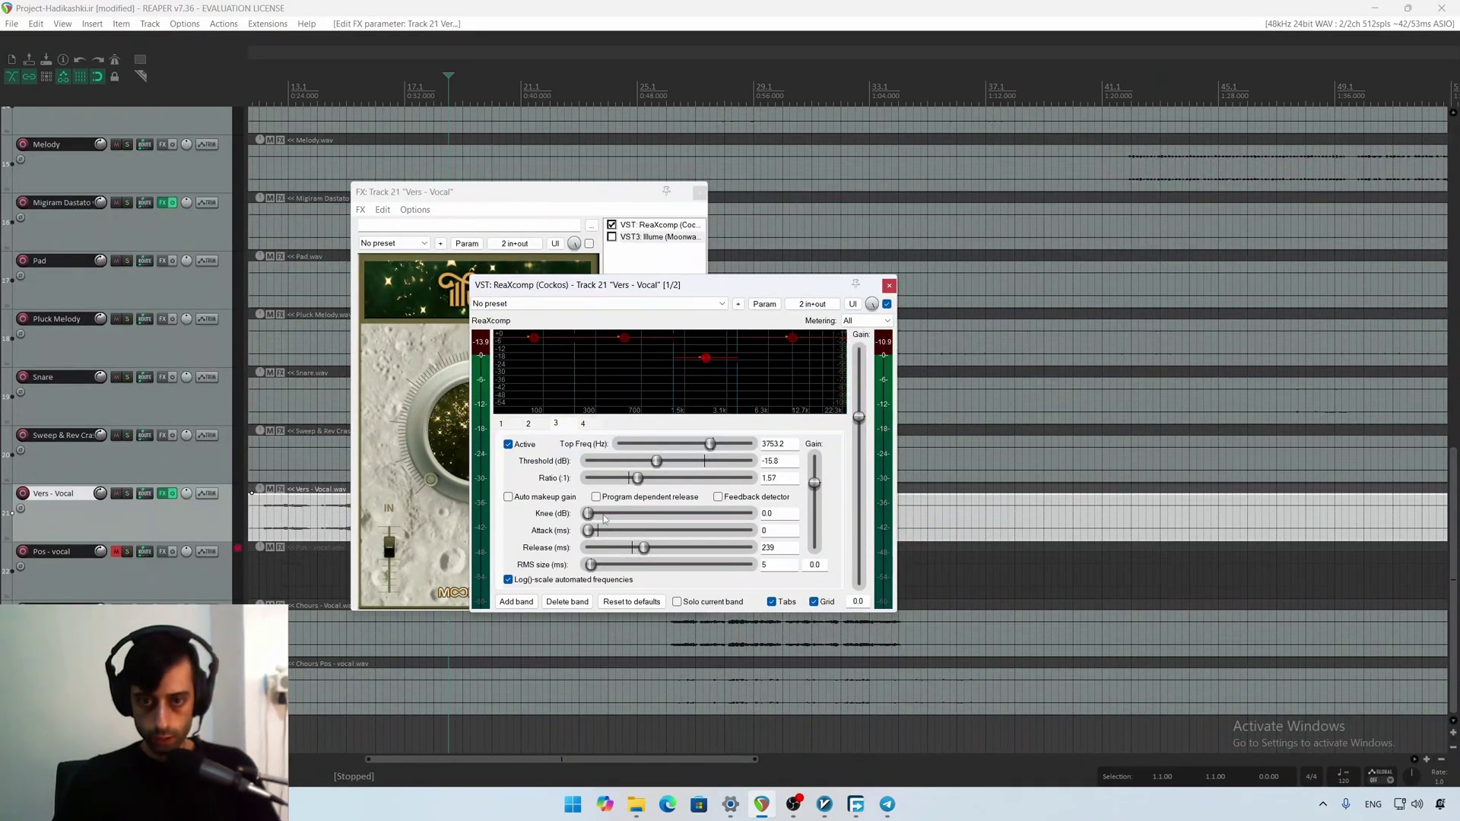
left_click_drag(588, 514, 713, 518)
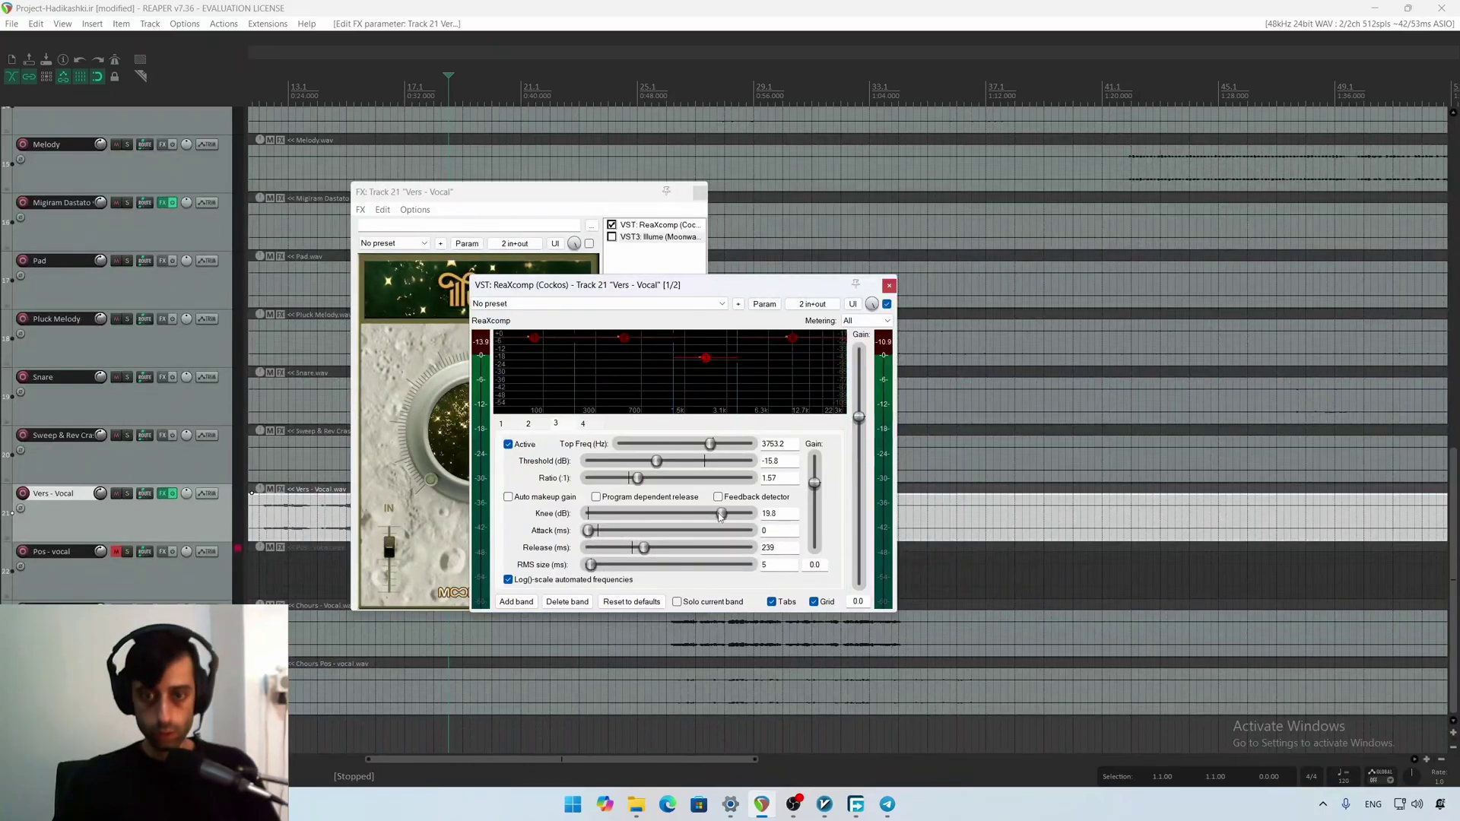
Set band 4 to knee 15.9 dB, ratio 2.27, threshold -15.5 dB, attack 0 ms and release about 290 ms
left_click(793, 340)
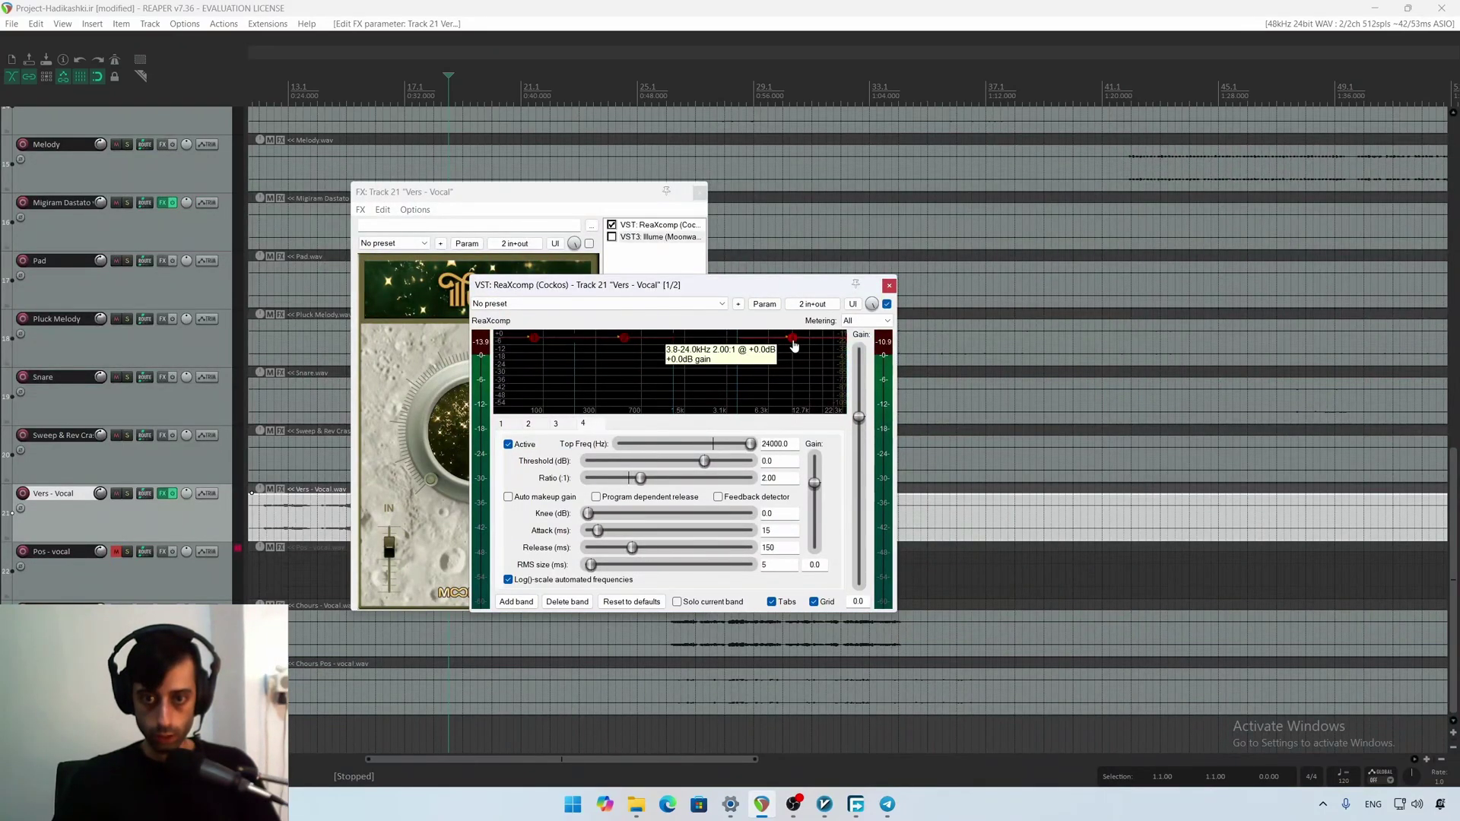
left_click_drag(589, 514, 697, 515)
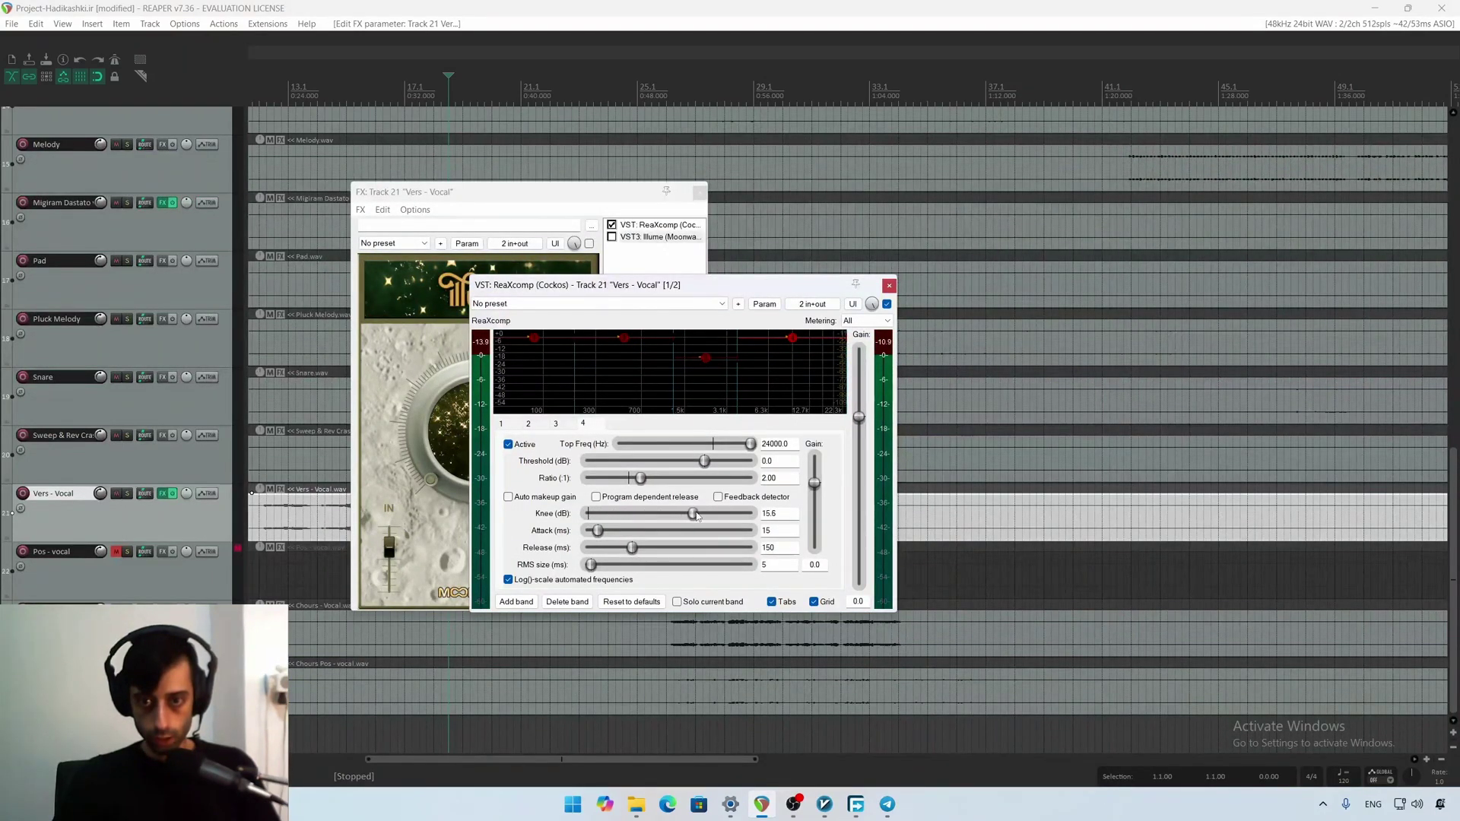
scroll(649, 487, "up", 3)
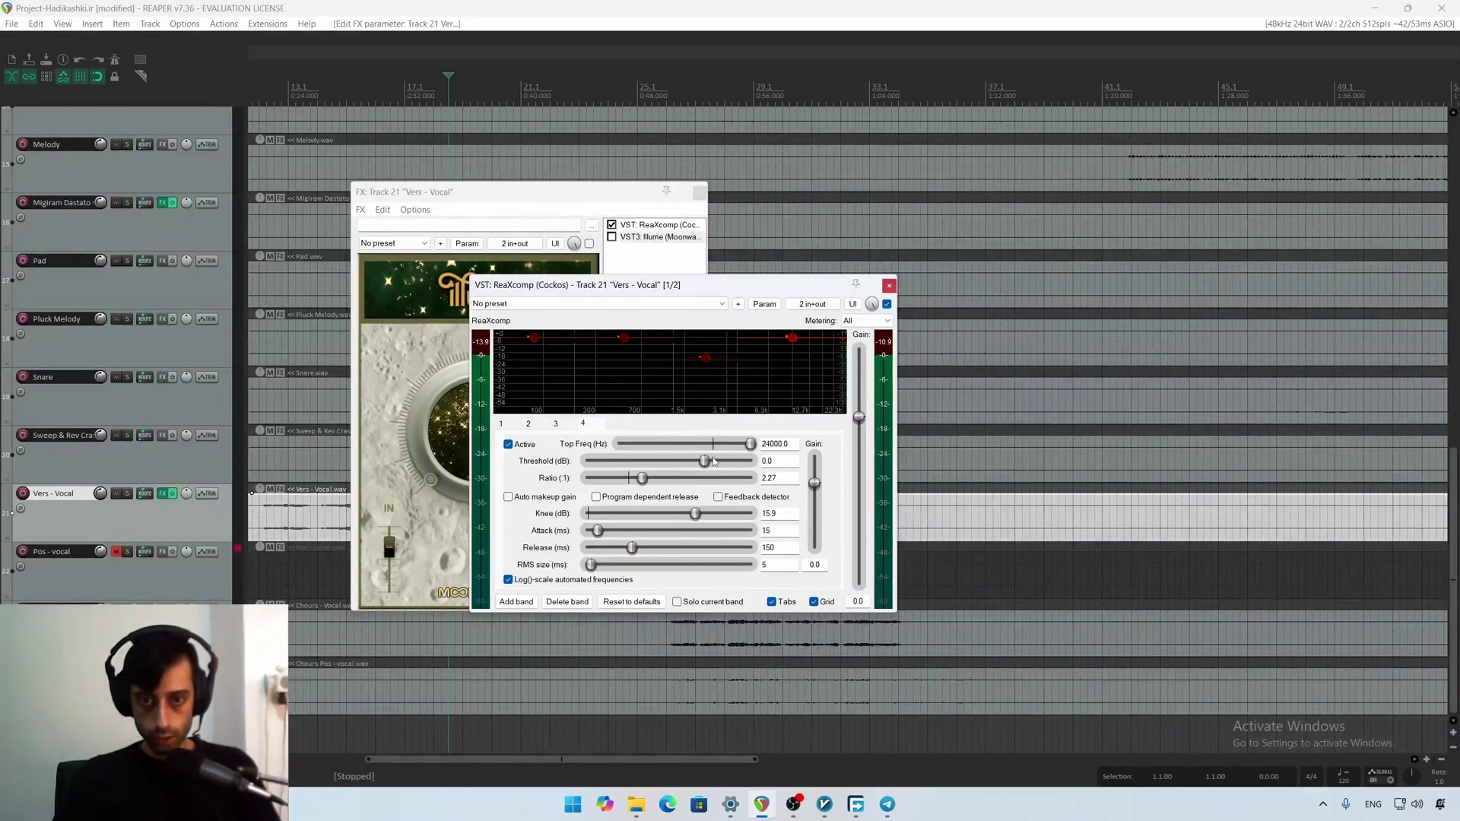
left_click_drag(713, 461, 666, 461)
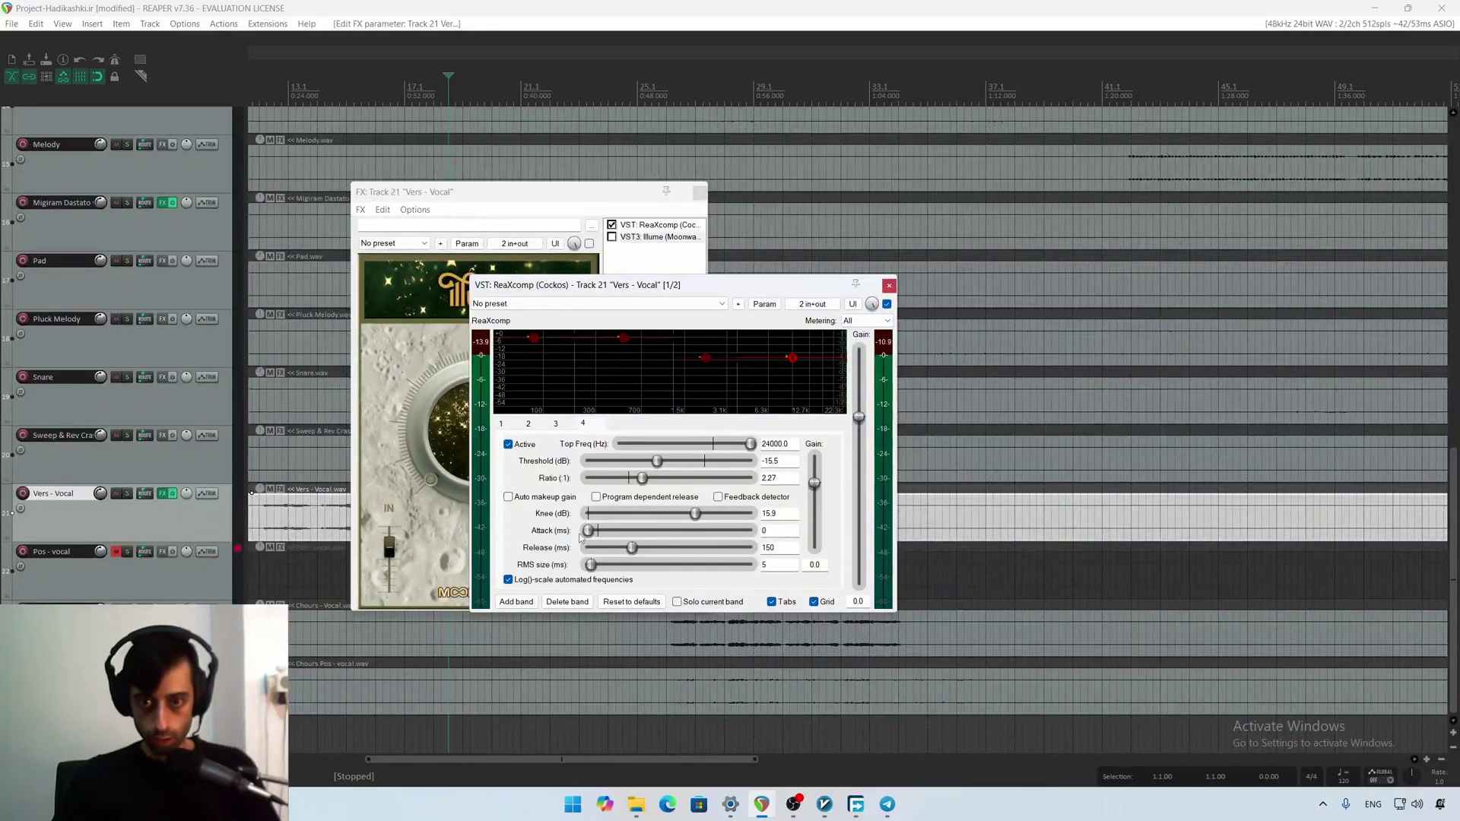
left_click_drag(632, 547, 647, 551)
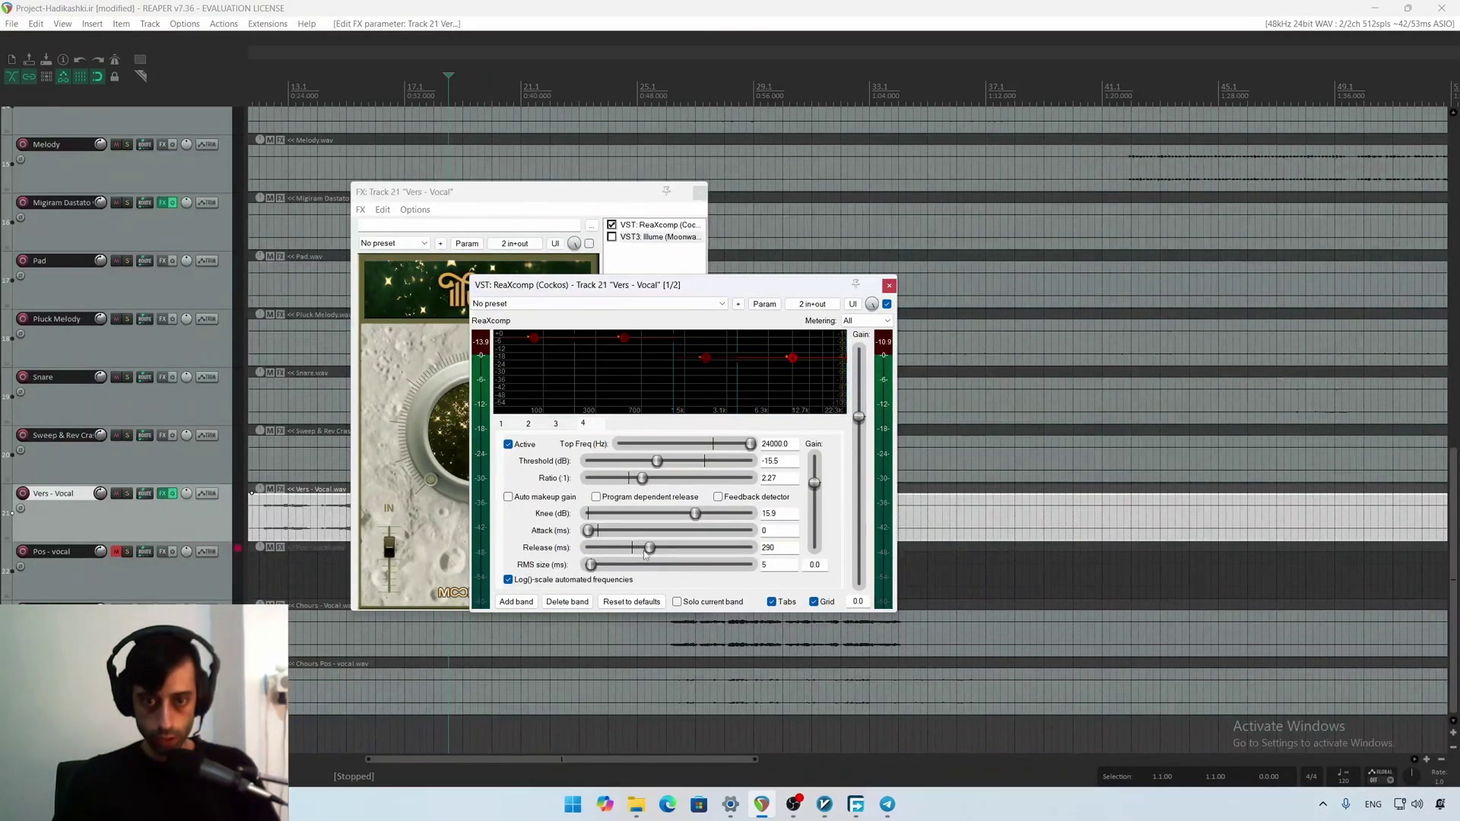
During playback, lower the thresholds of bands 3 and 4, taking band 3 to about -28.3 dB with a top frequency of 4219.8 Hz
key("space")
left_click_drag(791, 357, 711, 378)
left_click(706, 369)
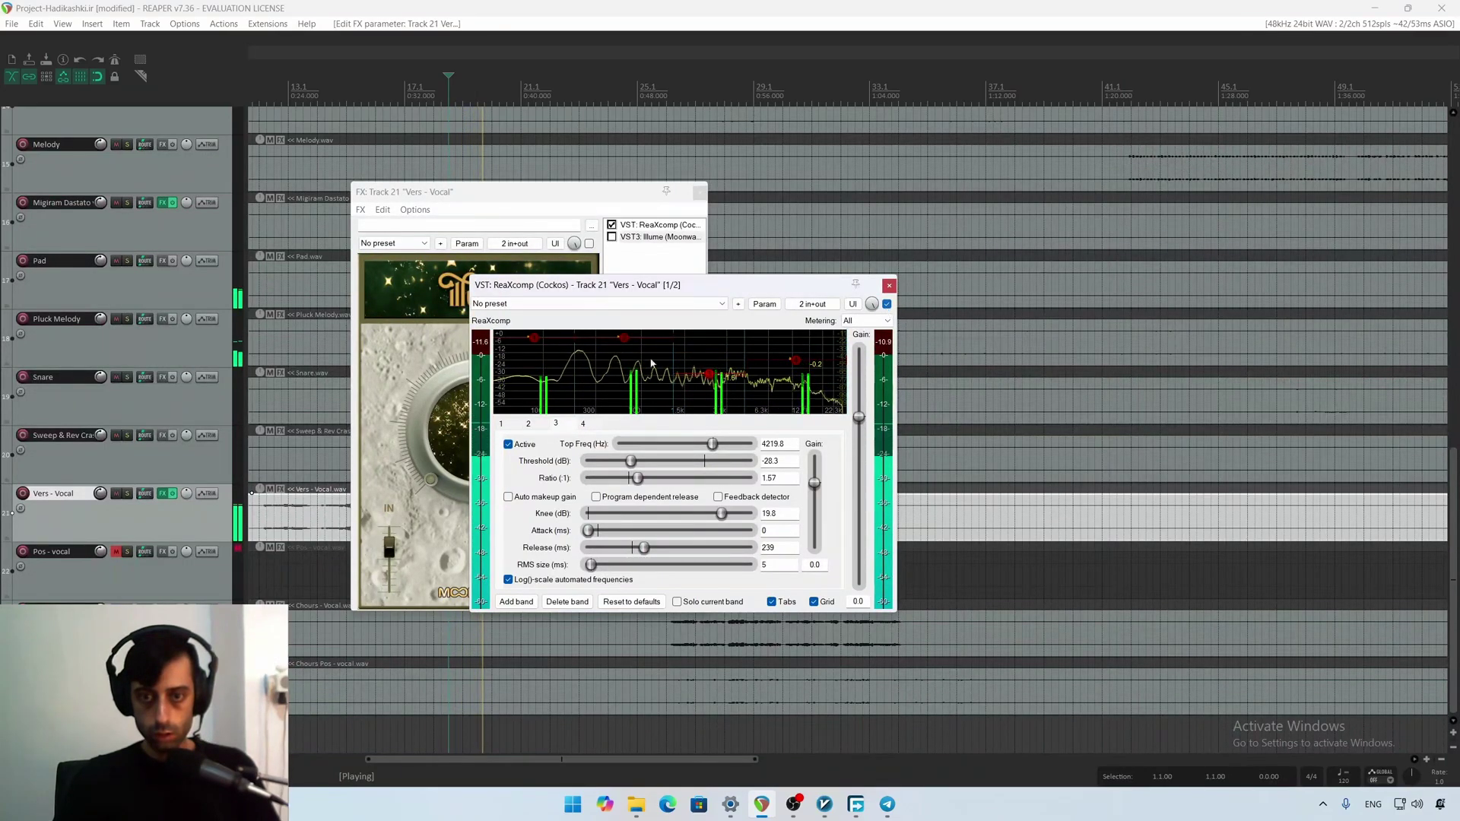
Lower band 2's threshold to about -11.1 dB and turn off its auto makeup gain
left_click_drag(624, 337, 622, 346)
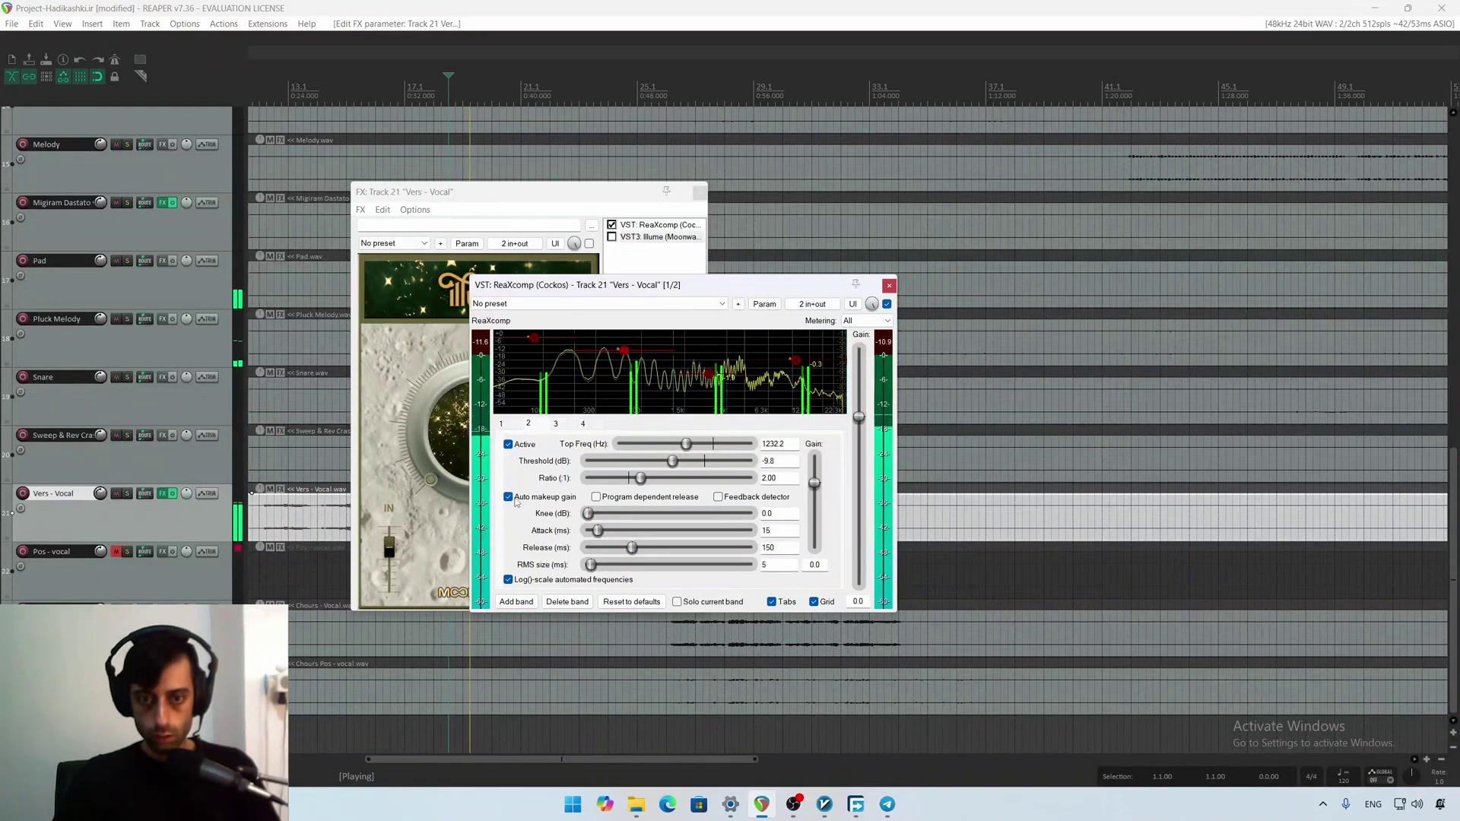
left_click(509, 497)
left_click_drag(630, 358, 630, 360)
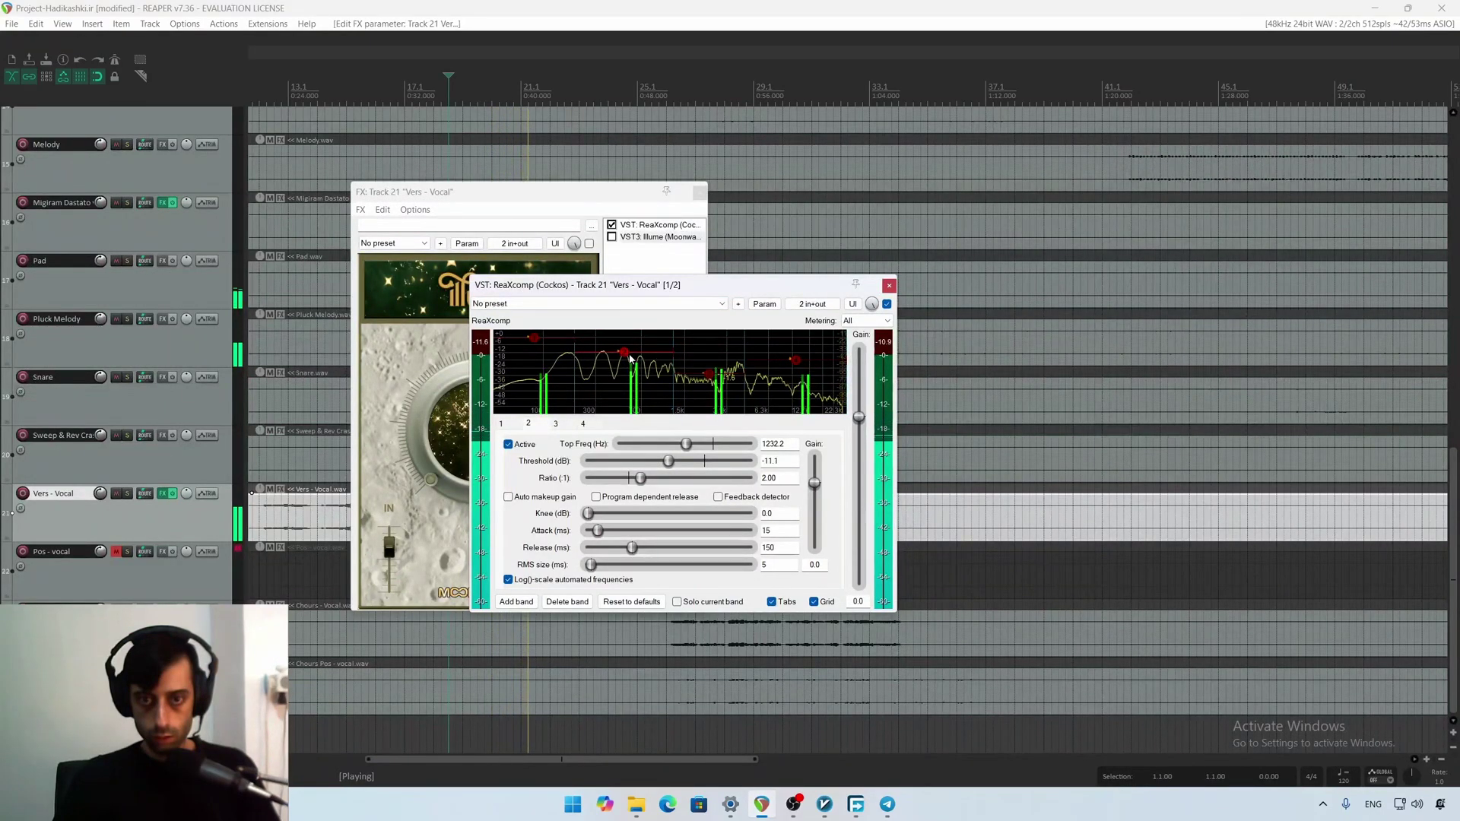
Compare ReaXcomp against bypass during playback, and fine-tune band 3's threshold to about -29.2 dB
left_click(886, 305)
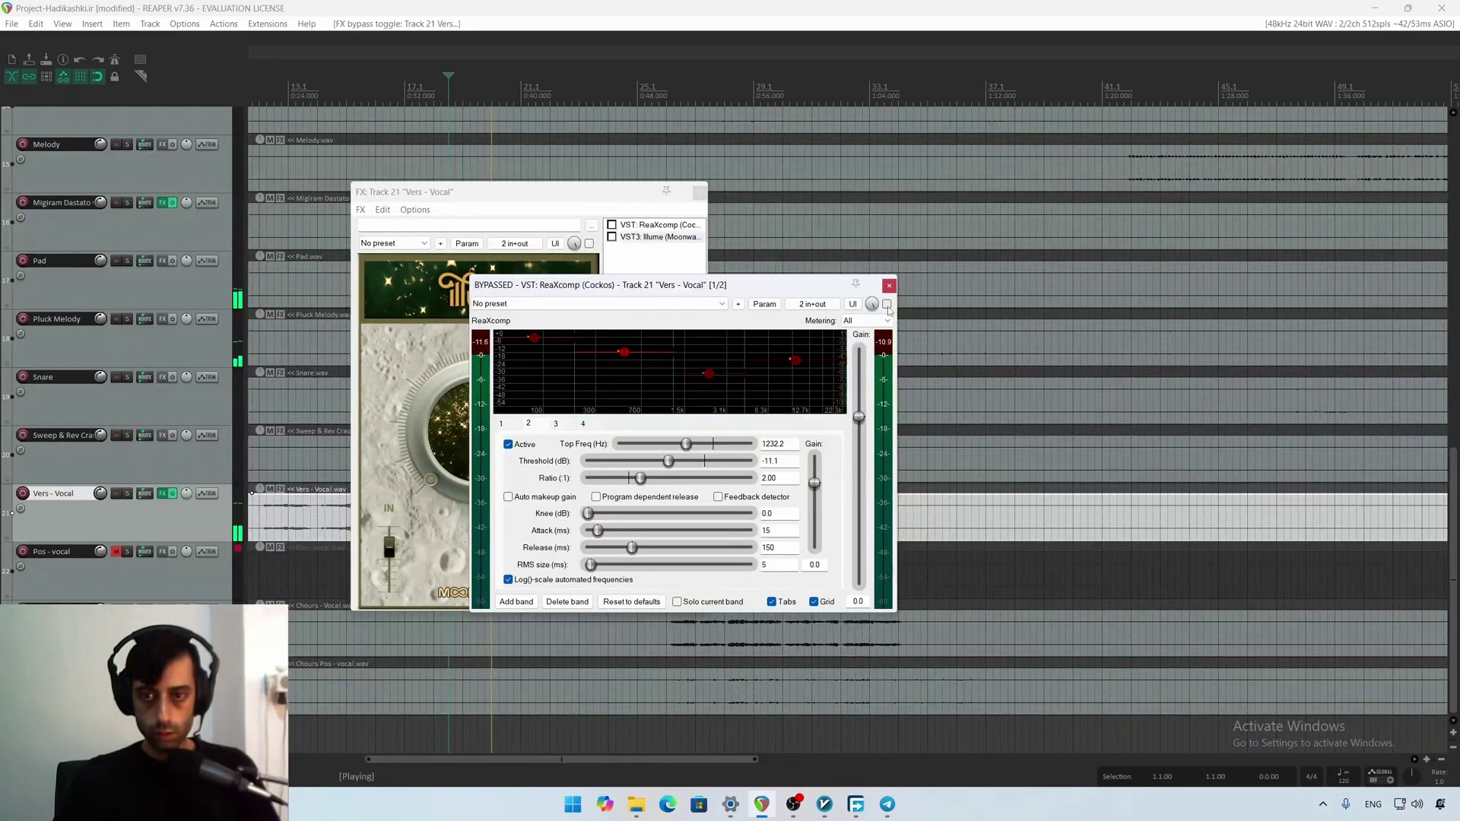
left_click(886, 304)
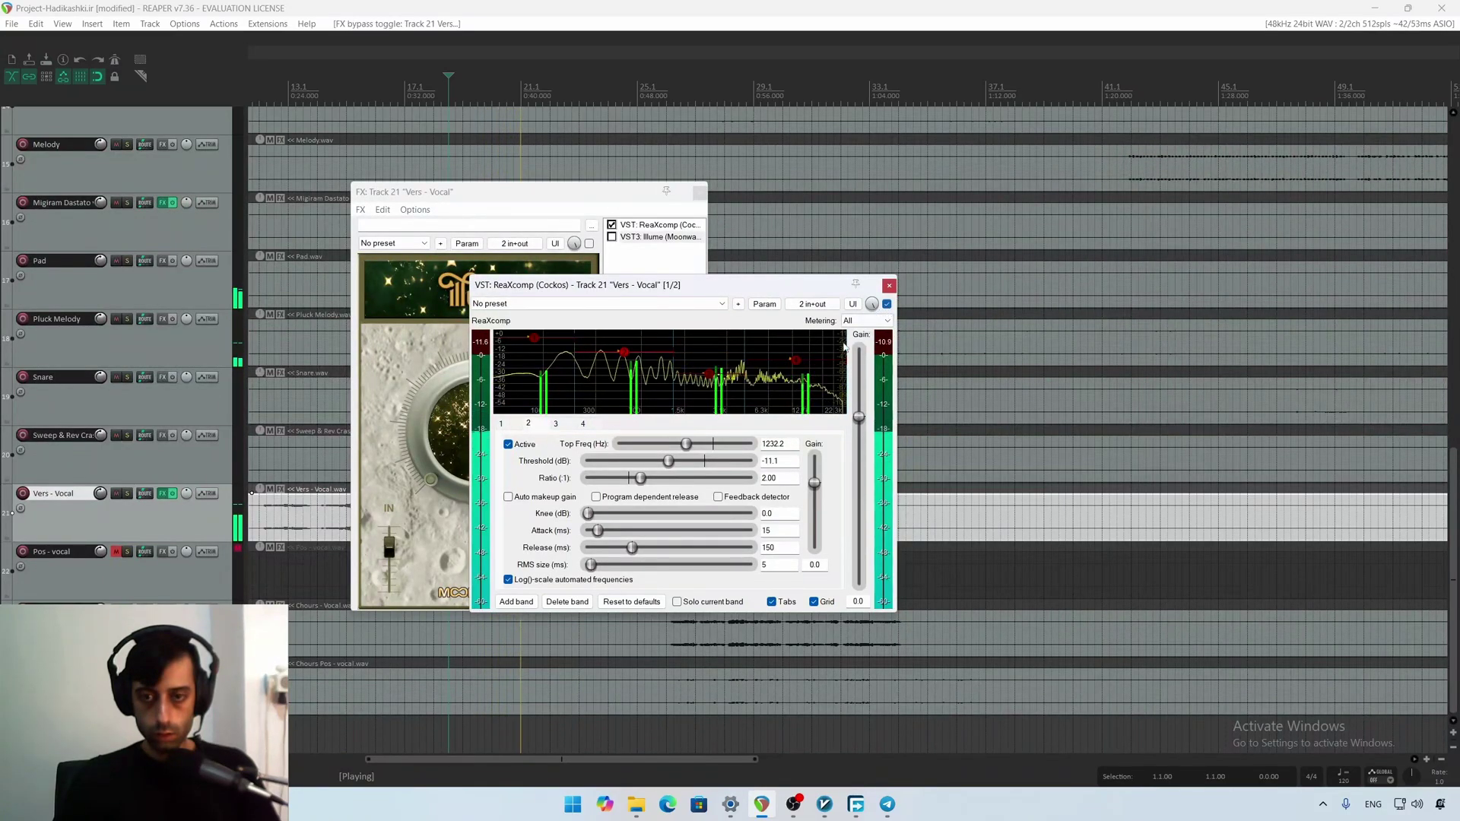
left_click(714, 384)
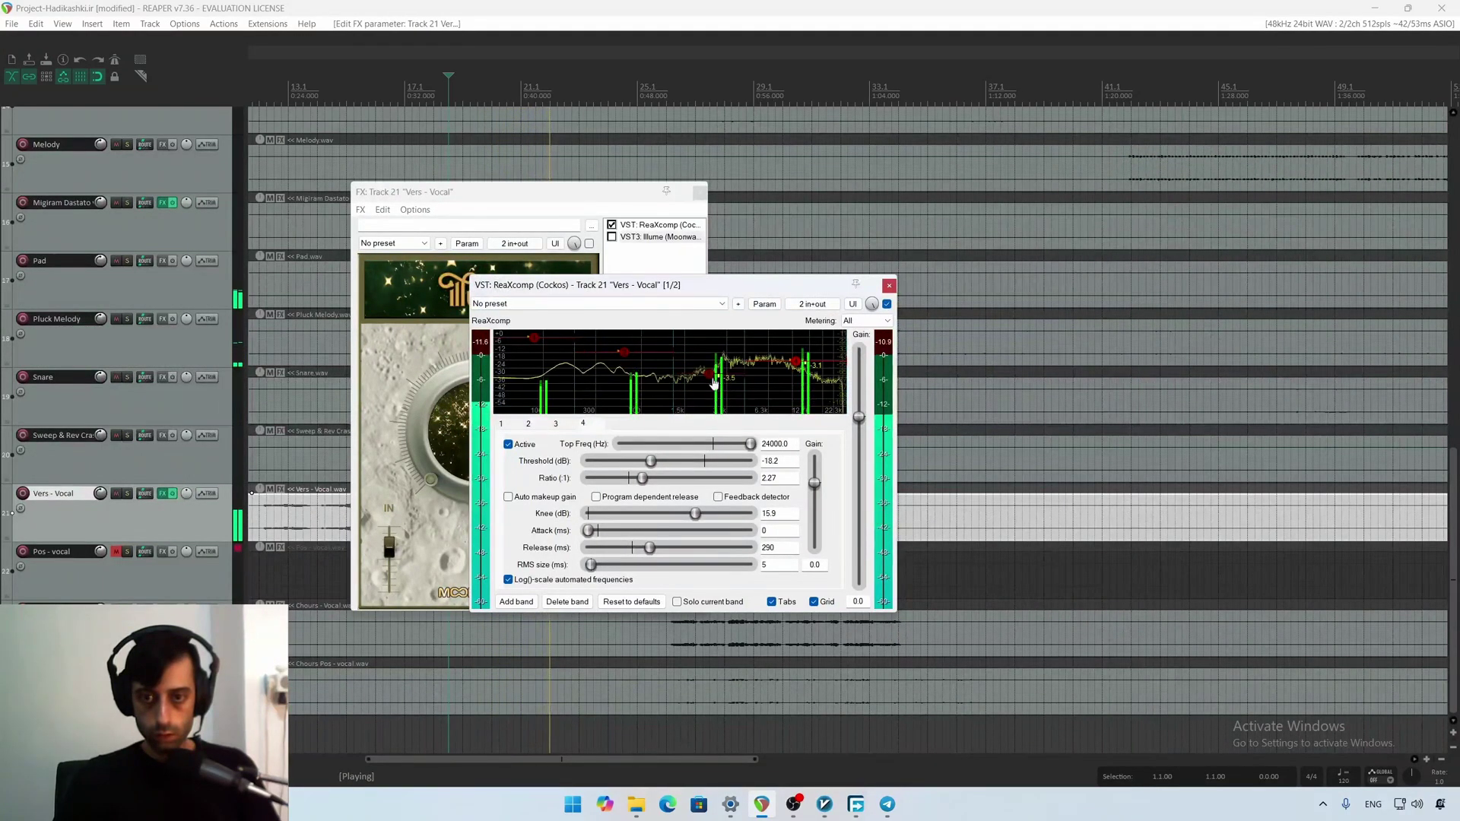
left_click(710, 375)
key("space")
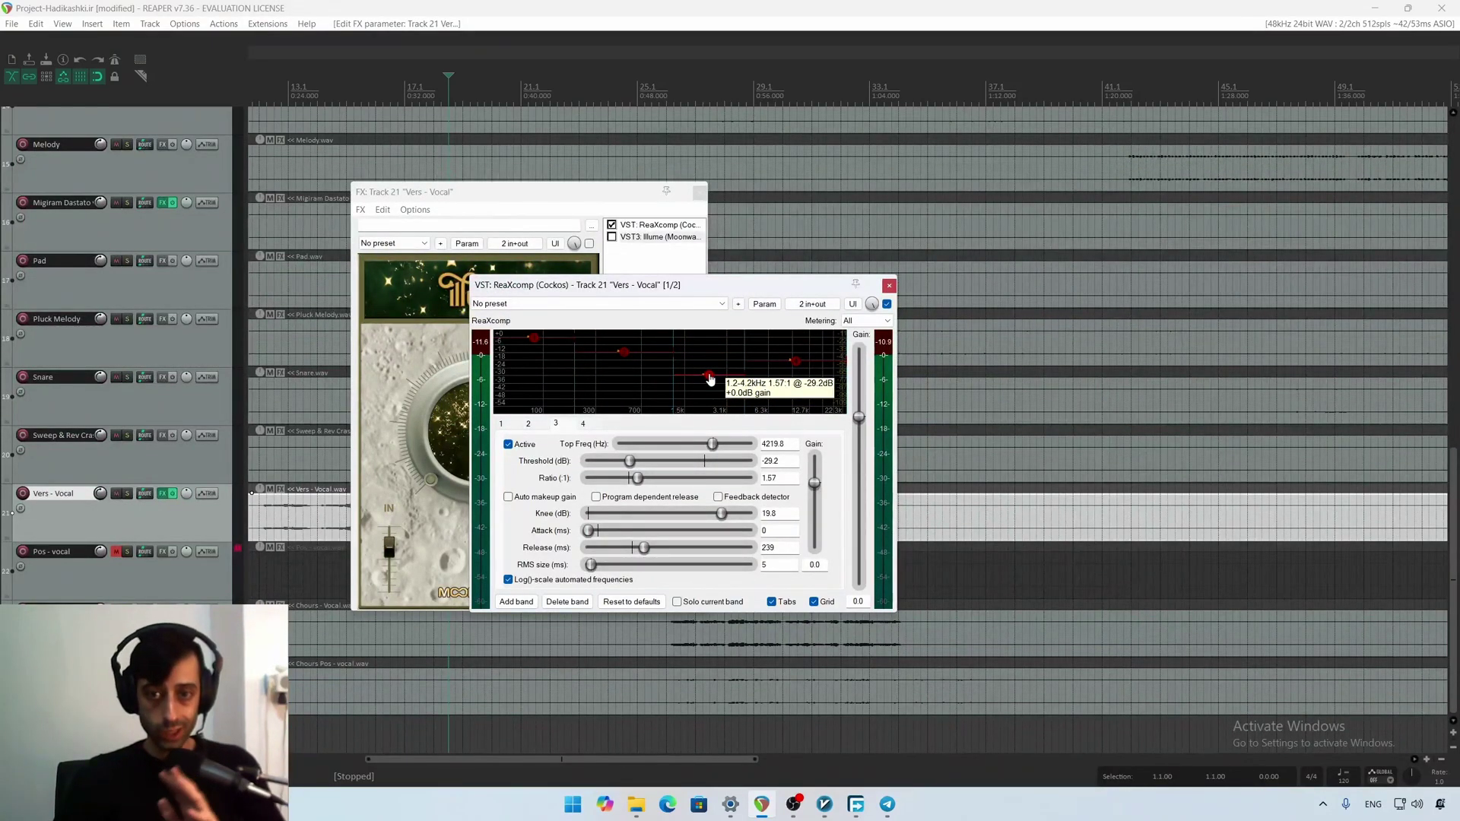
Enable Illume after ReaXcomp, turn its main knob down to about 11 o'clock, and compare the processing against bypass during playback
left_click(887, 286)
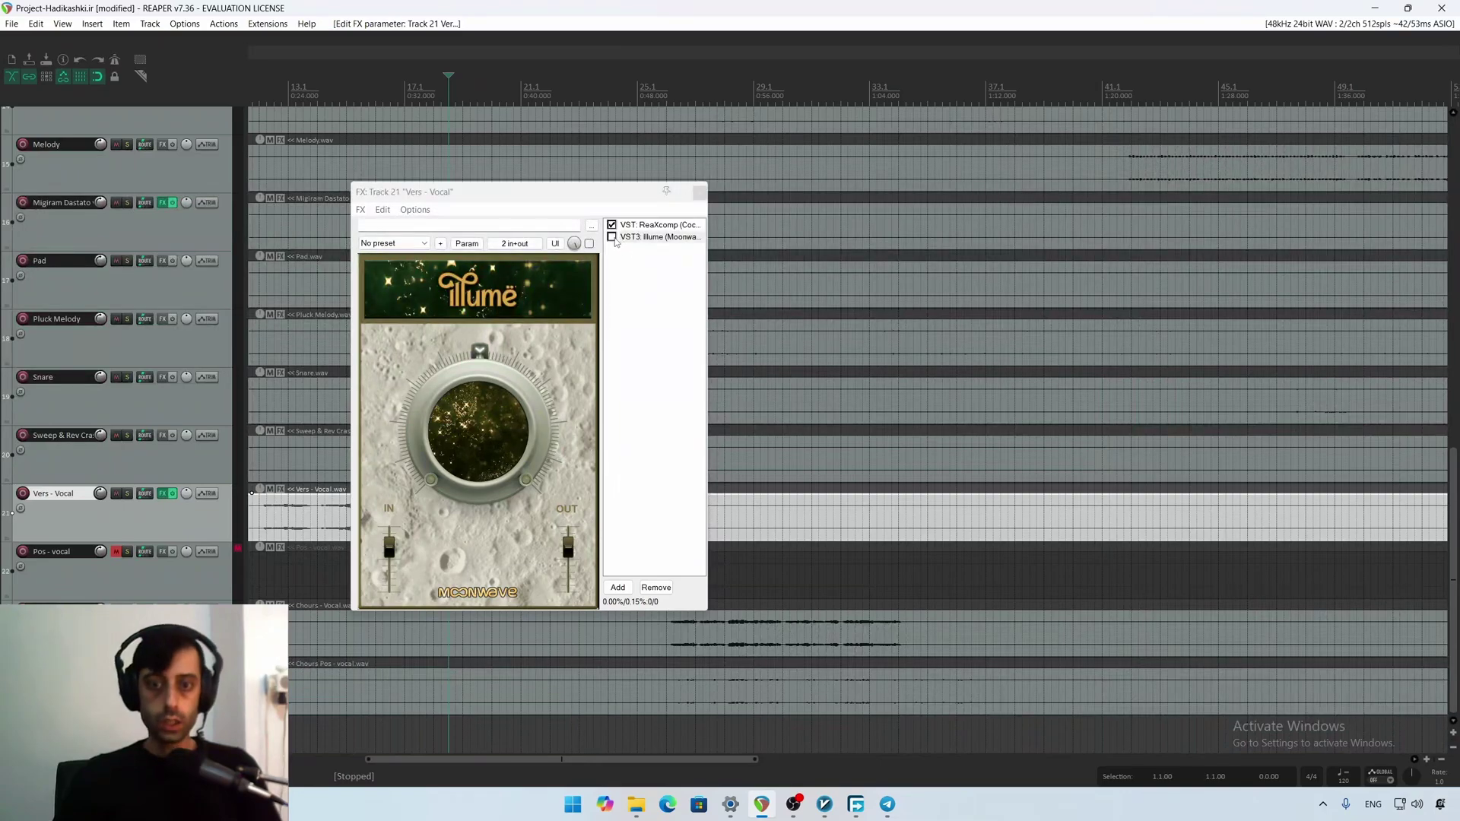
left_click(612, 238)
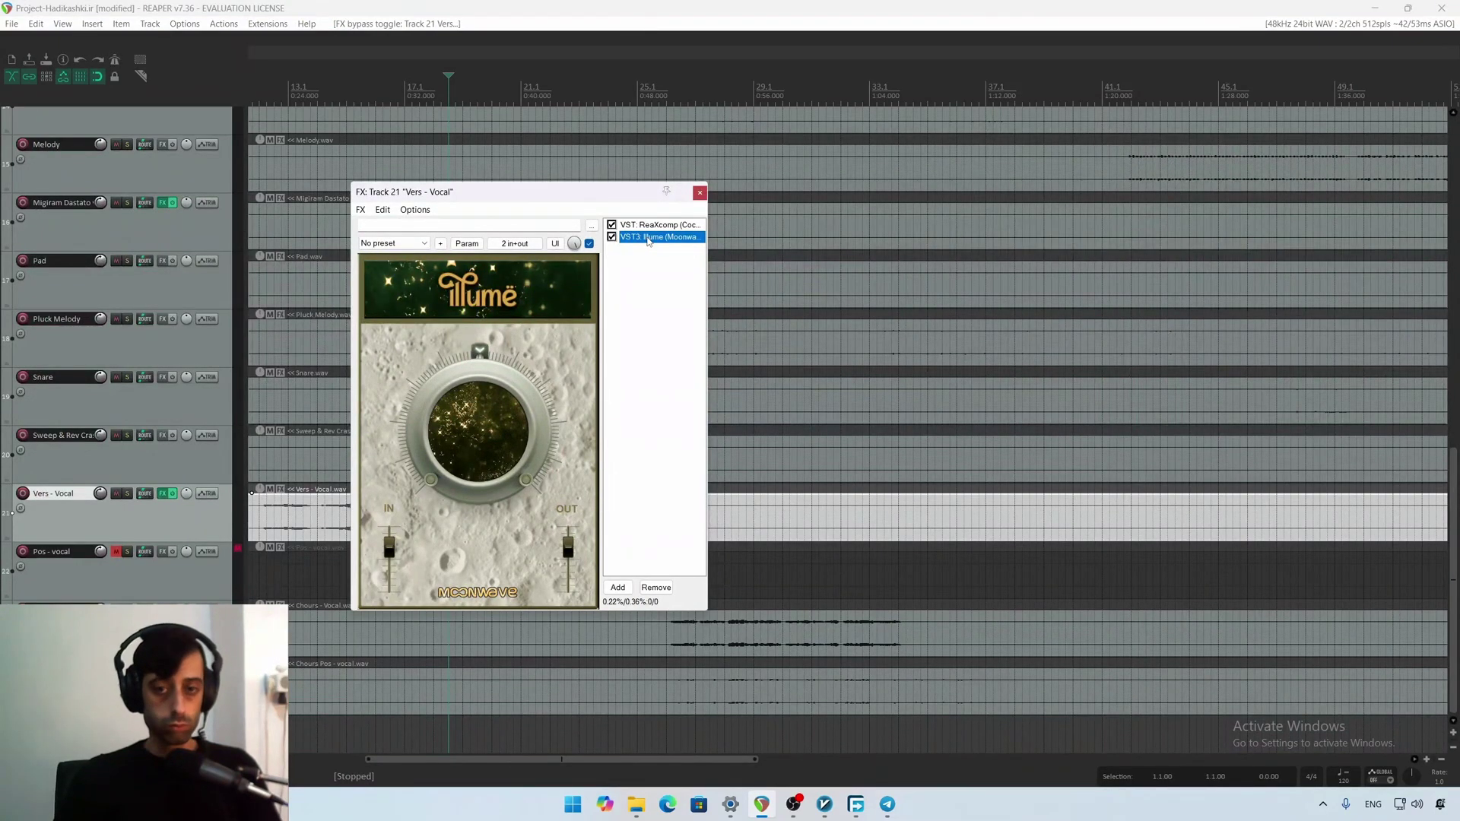
left_click_drag(559, 203, 697, 211)
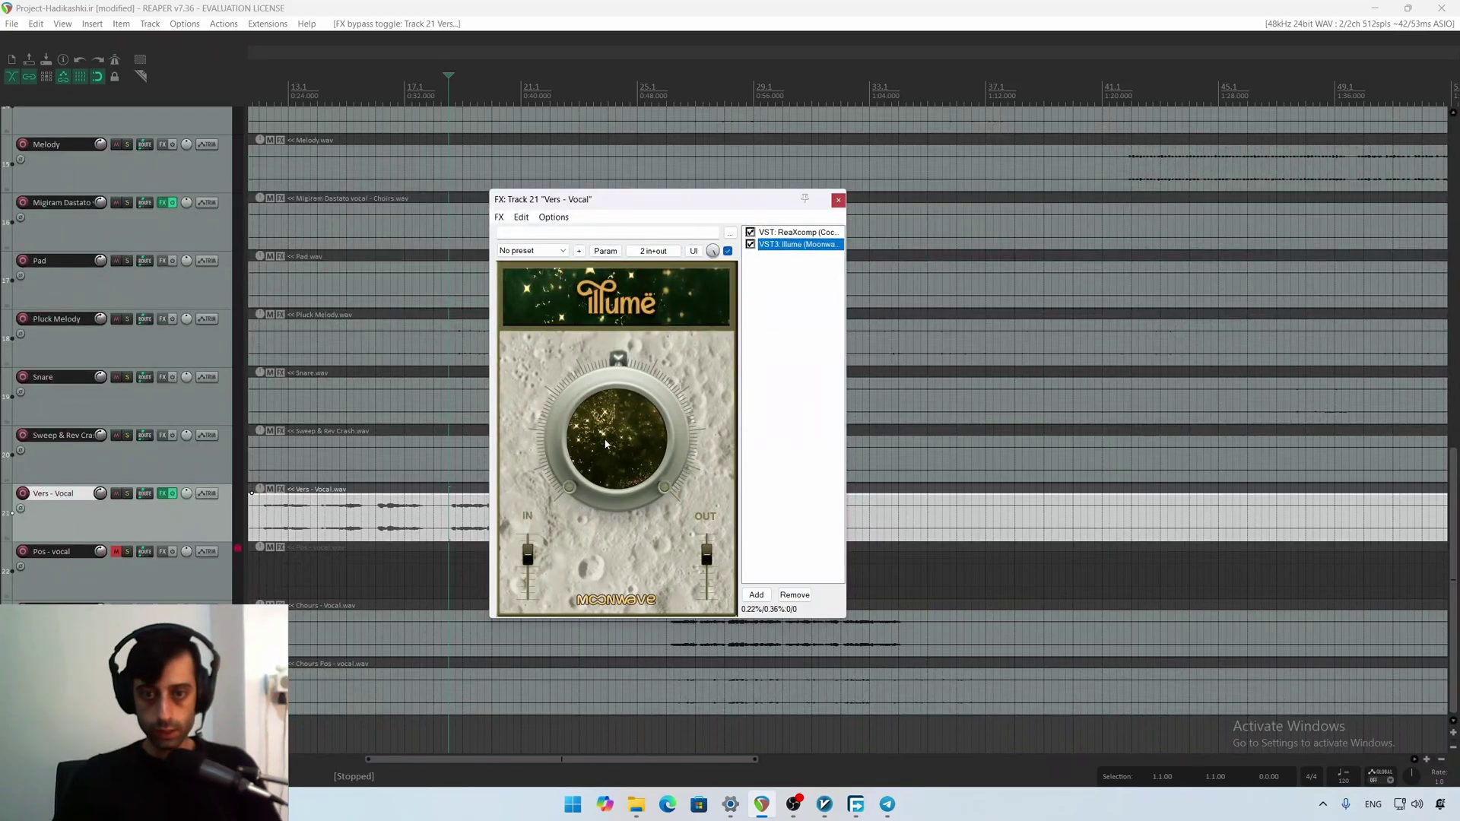
mouse_move(605, 444)
left_mouse_down()
mouse_move(621, 413)
mouse_move(615, 428)
left_mouse_up()
key("space")
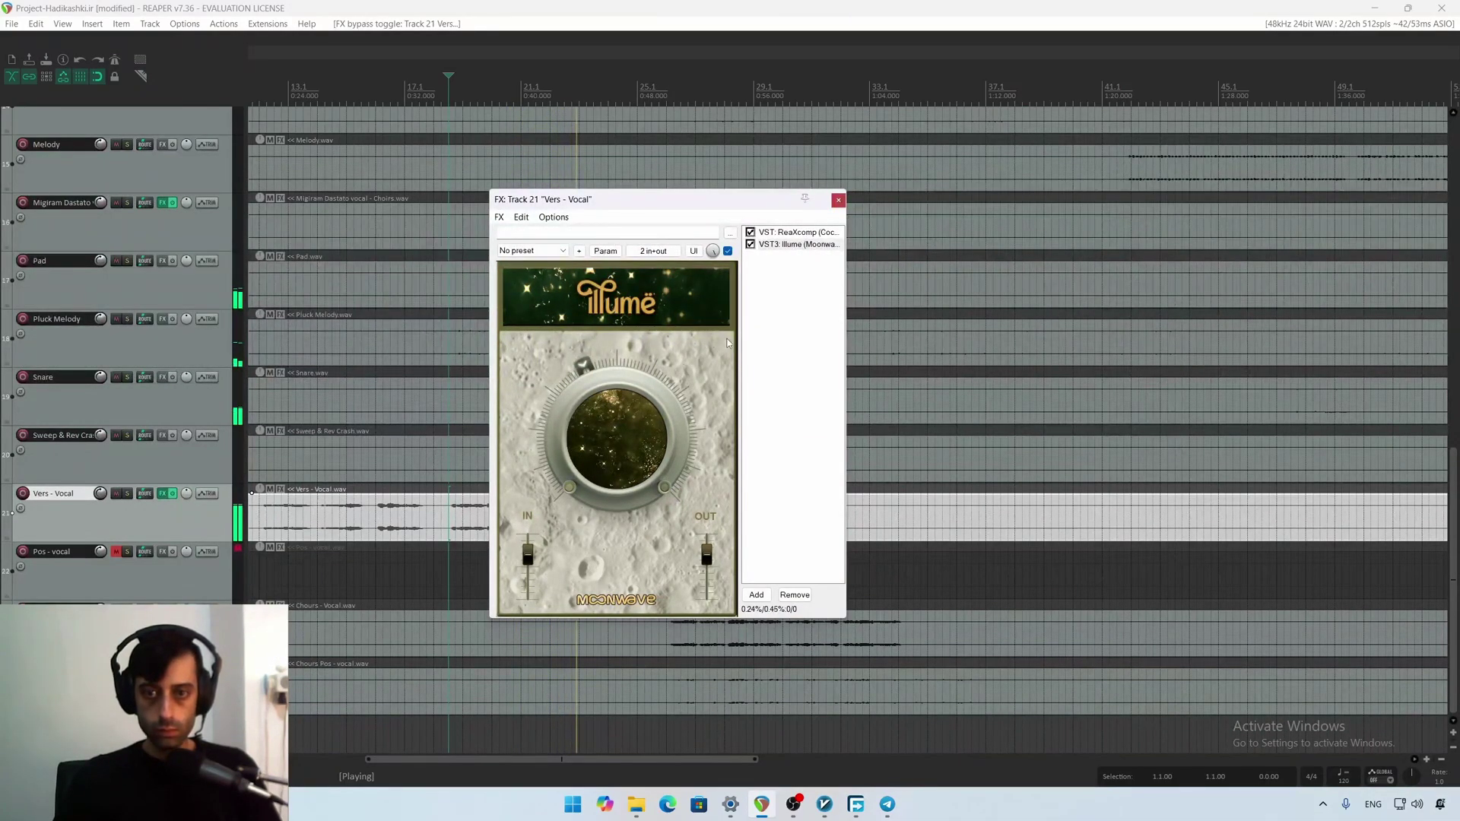
left_click(750, 232)
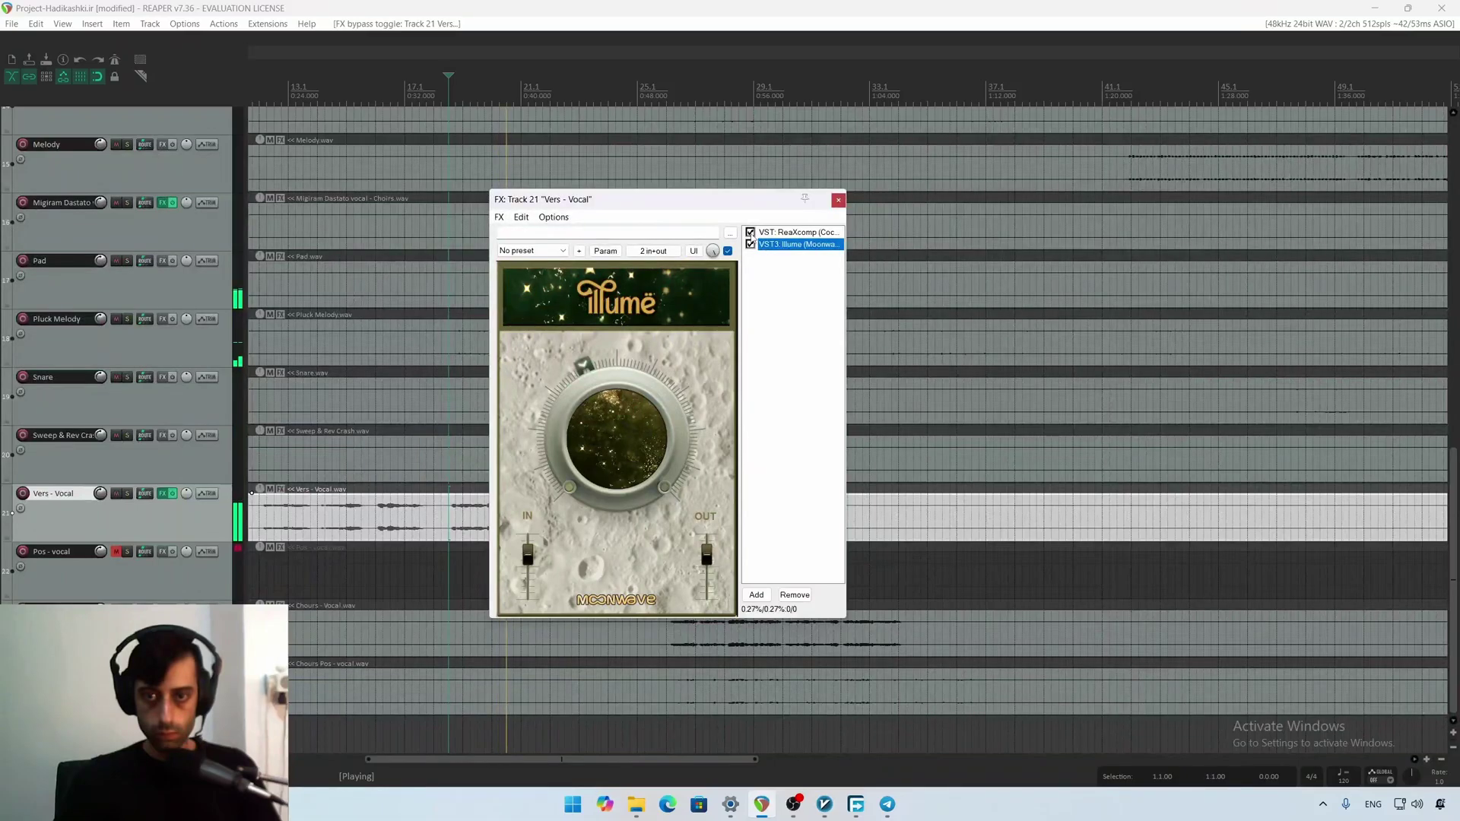
Reopen ReaXcomp in the vocal chain, lower band 3's threshold to about -32.3 dB and raise its ratio to 2.36
left_click(772, 233)
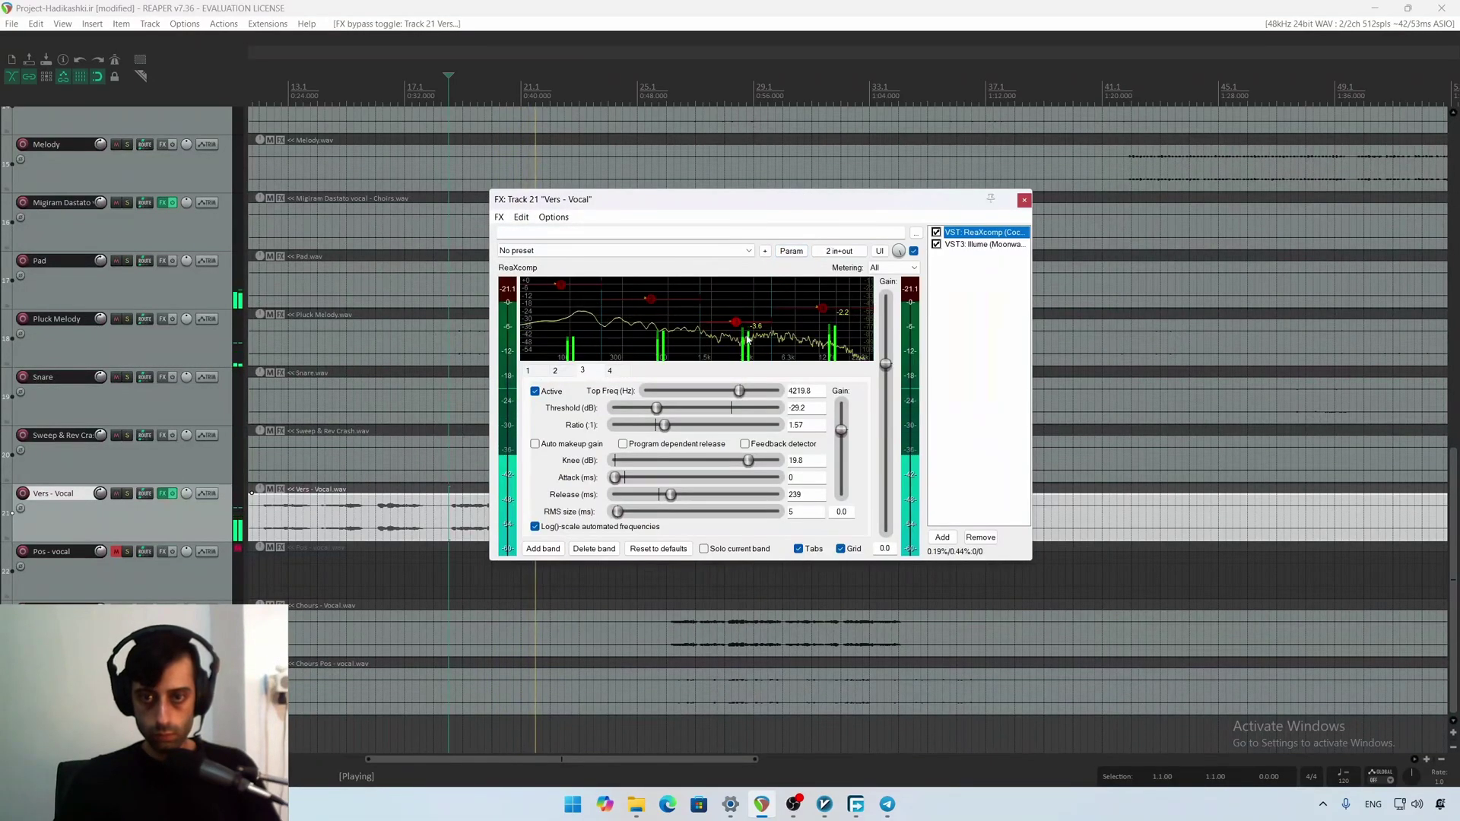
left_click_drag(736, 328, 717, 338)
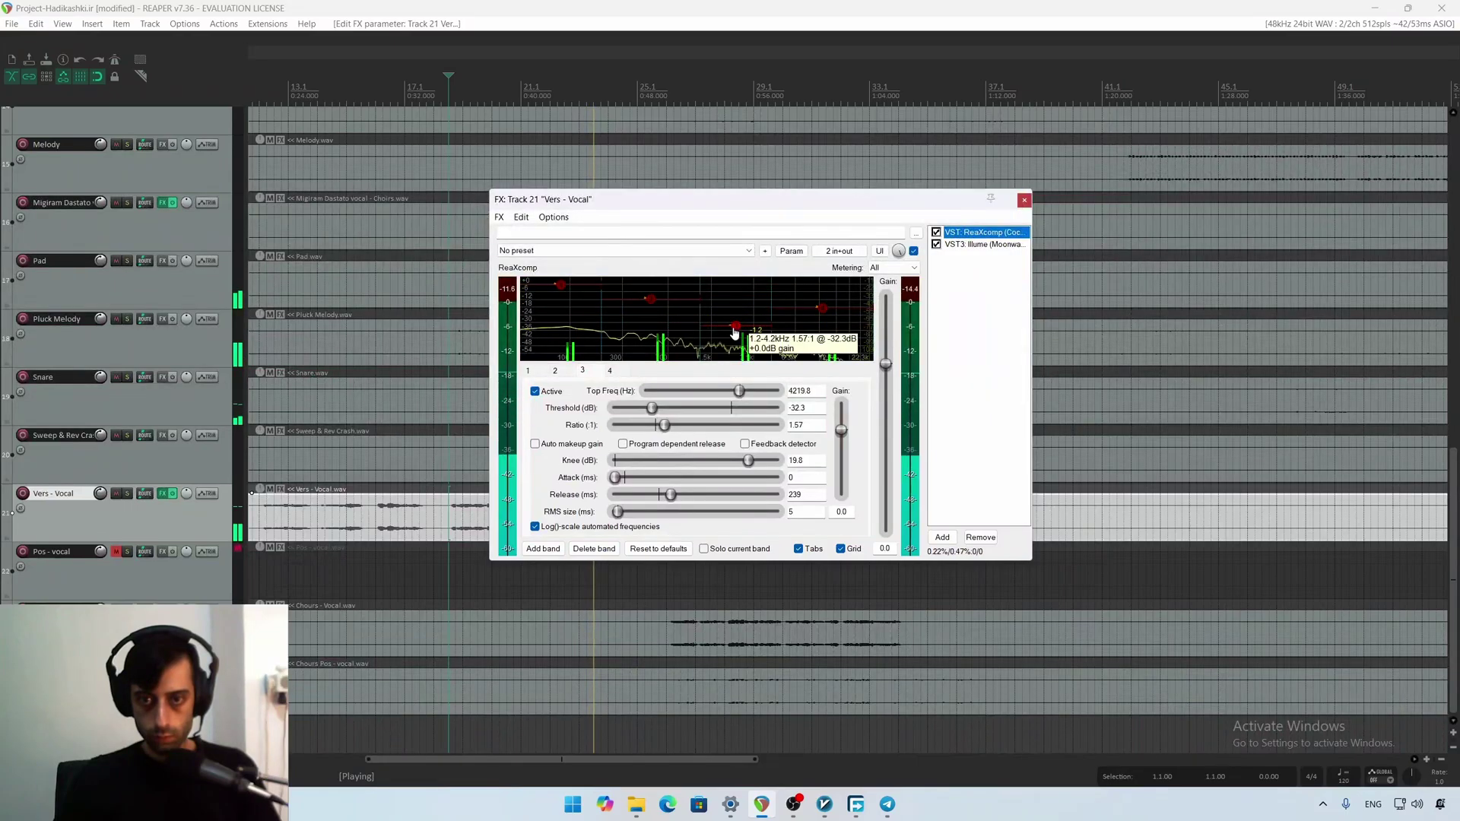
left_click_drag(664, 430, 667, 428)
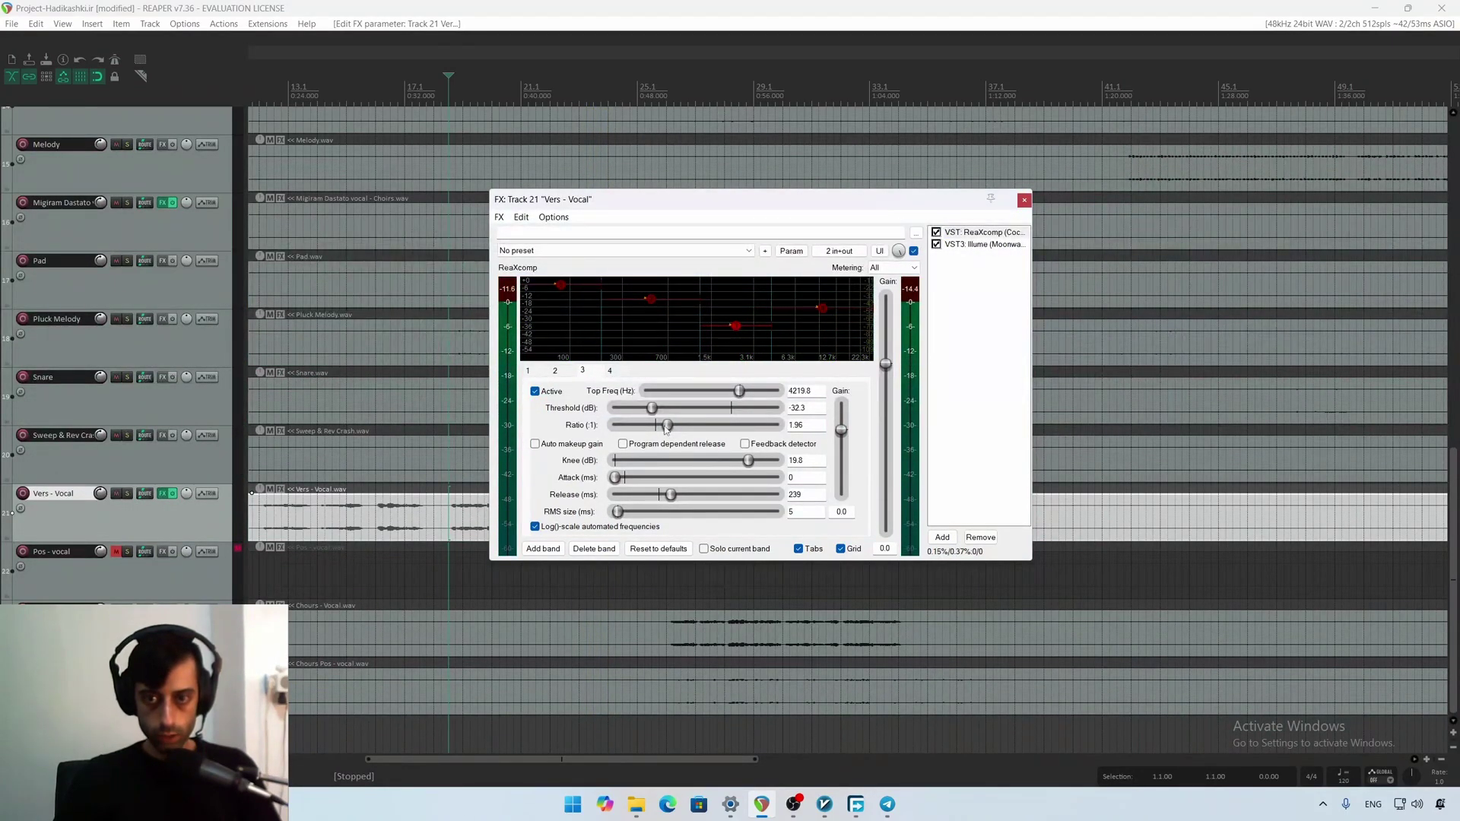
key("space")
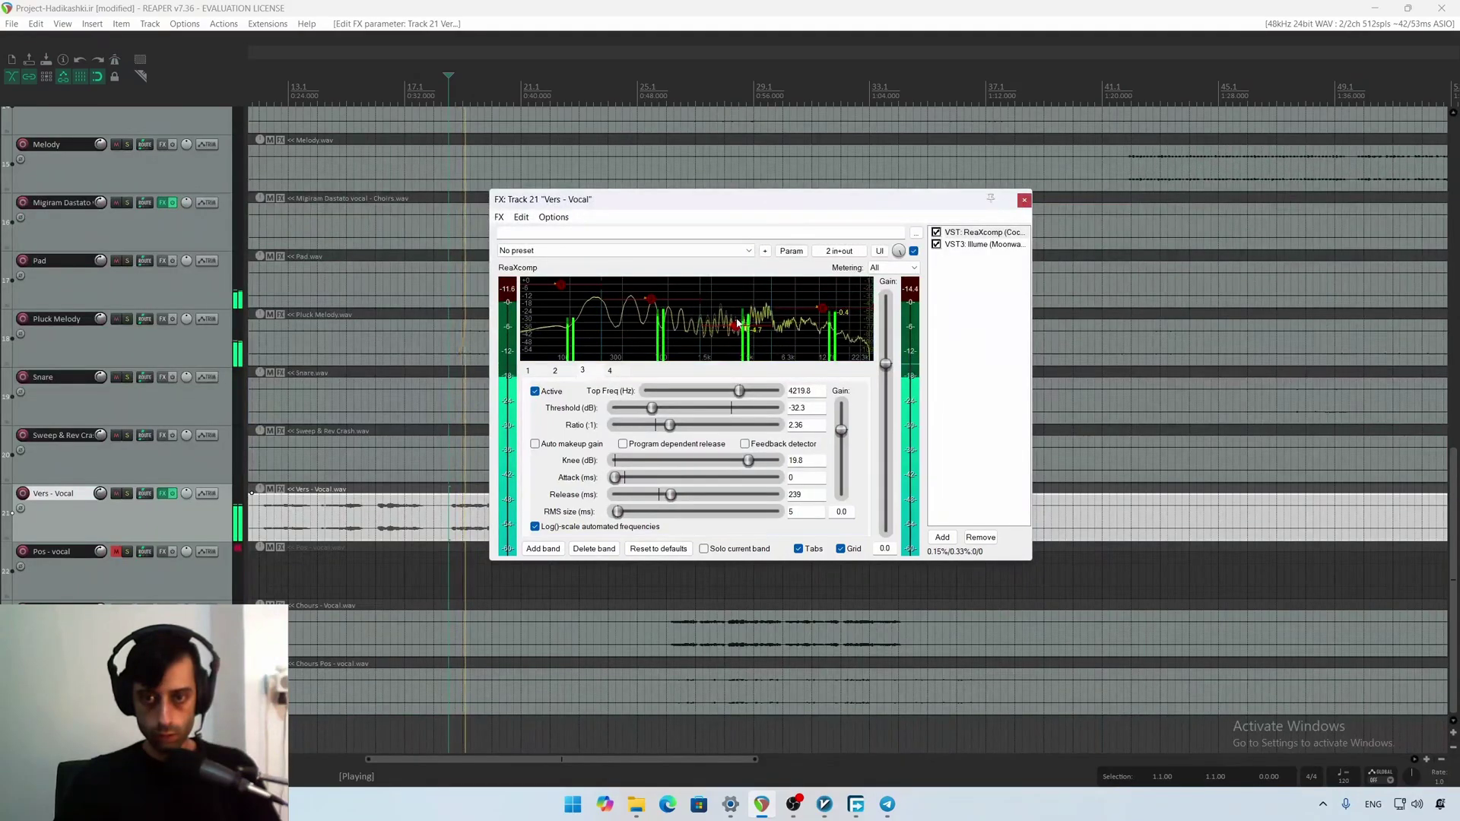
During playback, set band 3's threshold to about -26.1 dB, knee to 21.5 dB and top frequency to about 4058 Hz
left_click_drag(735, 330, 736, 321)
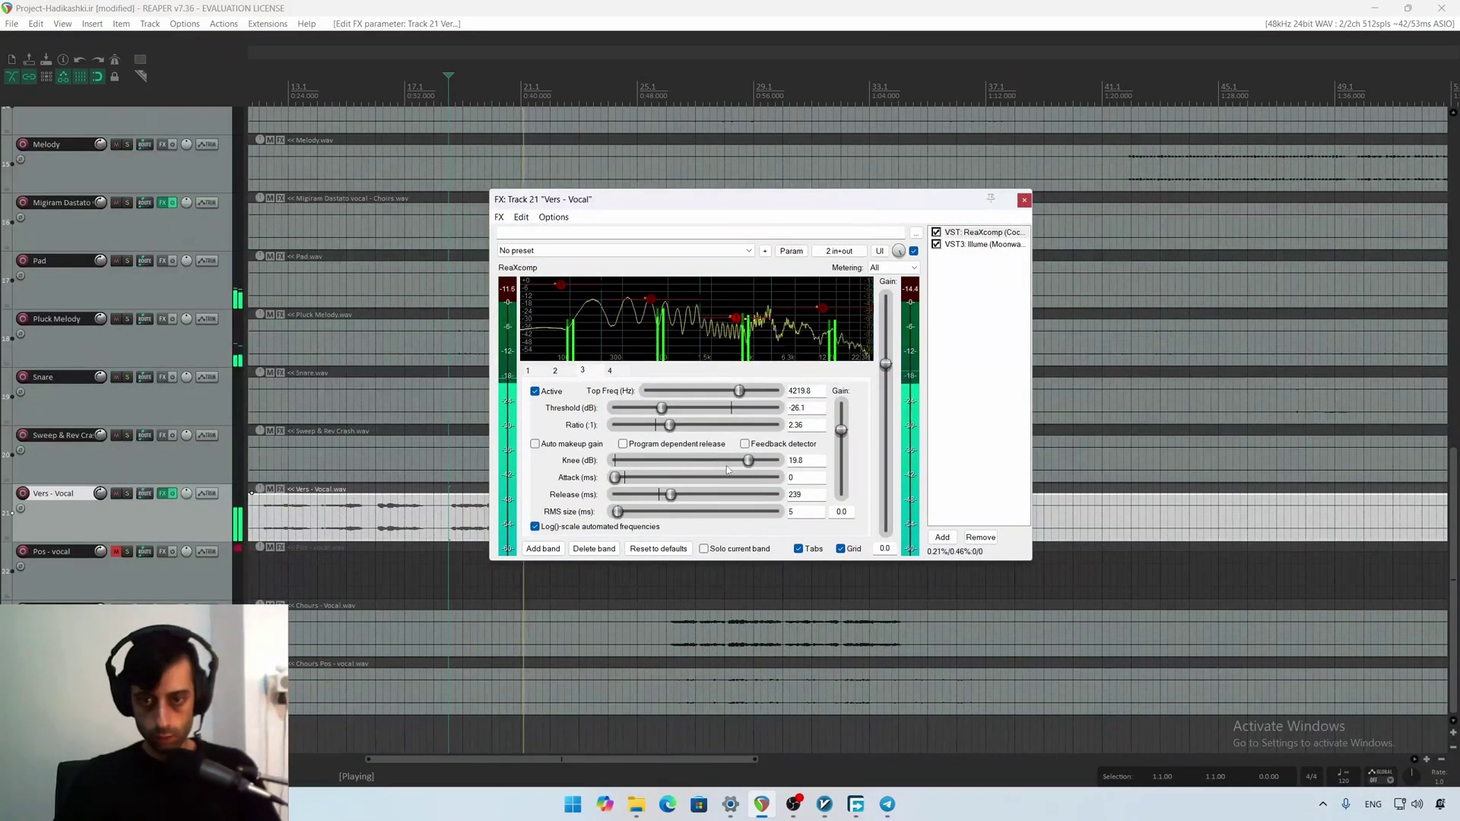
left_click_drag(748, 461, 760, 460)
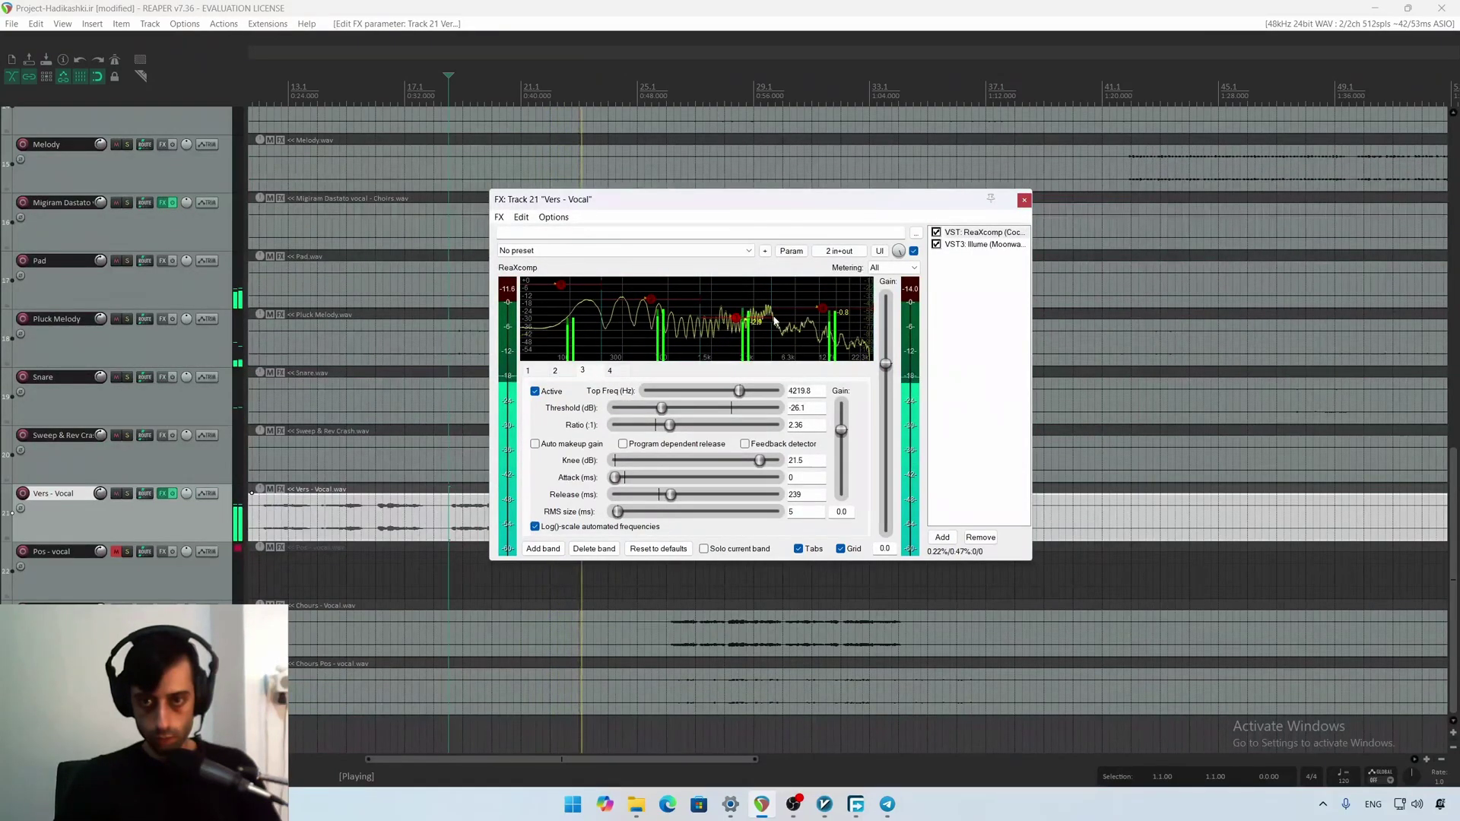
left_click_drag(774, 321, 768, 321)
key("space")
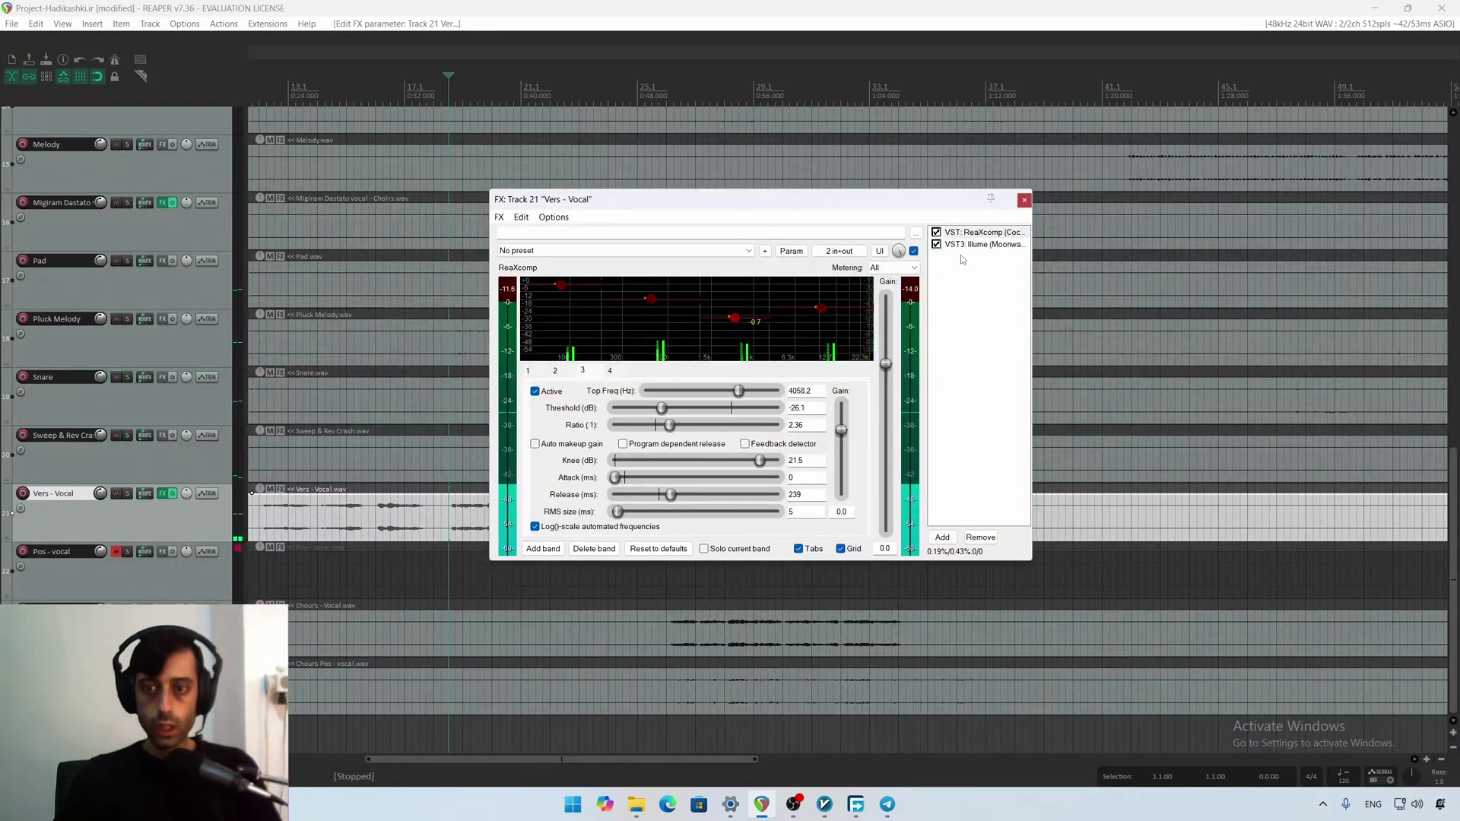
Bypass Illume in the verse vocal chain and compare ReaXcomp alone against bypass during playback
left_click(937, 245)
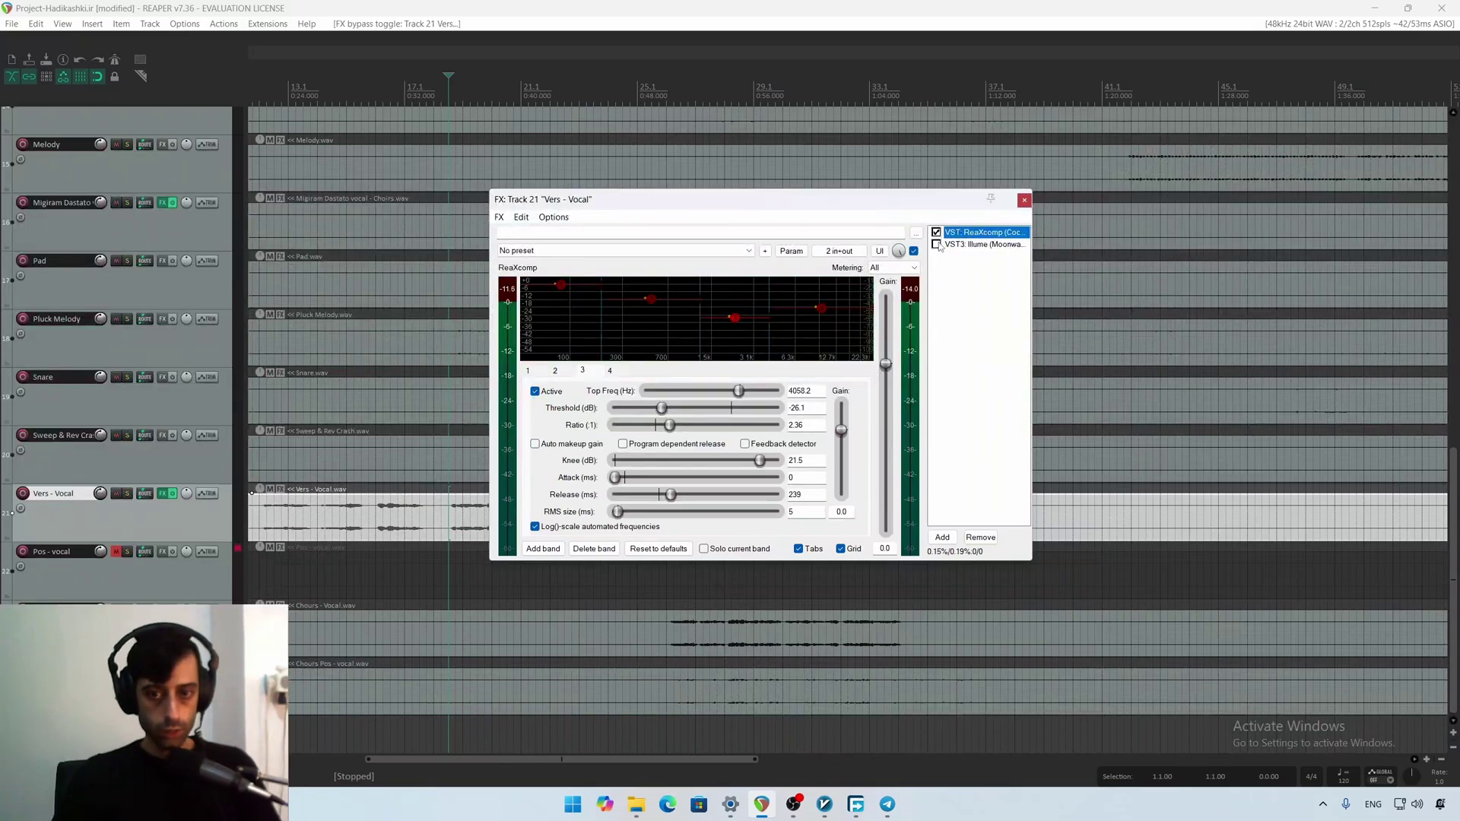
key("space")
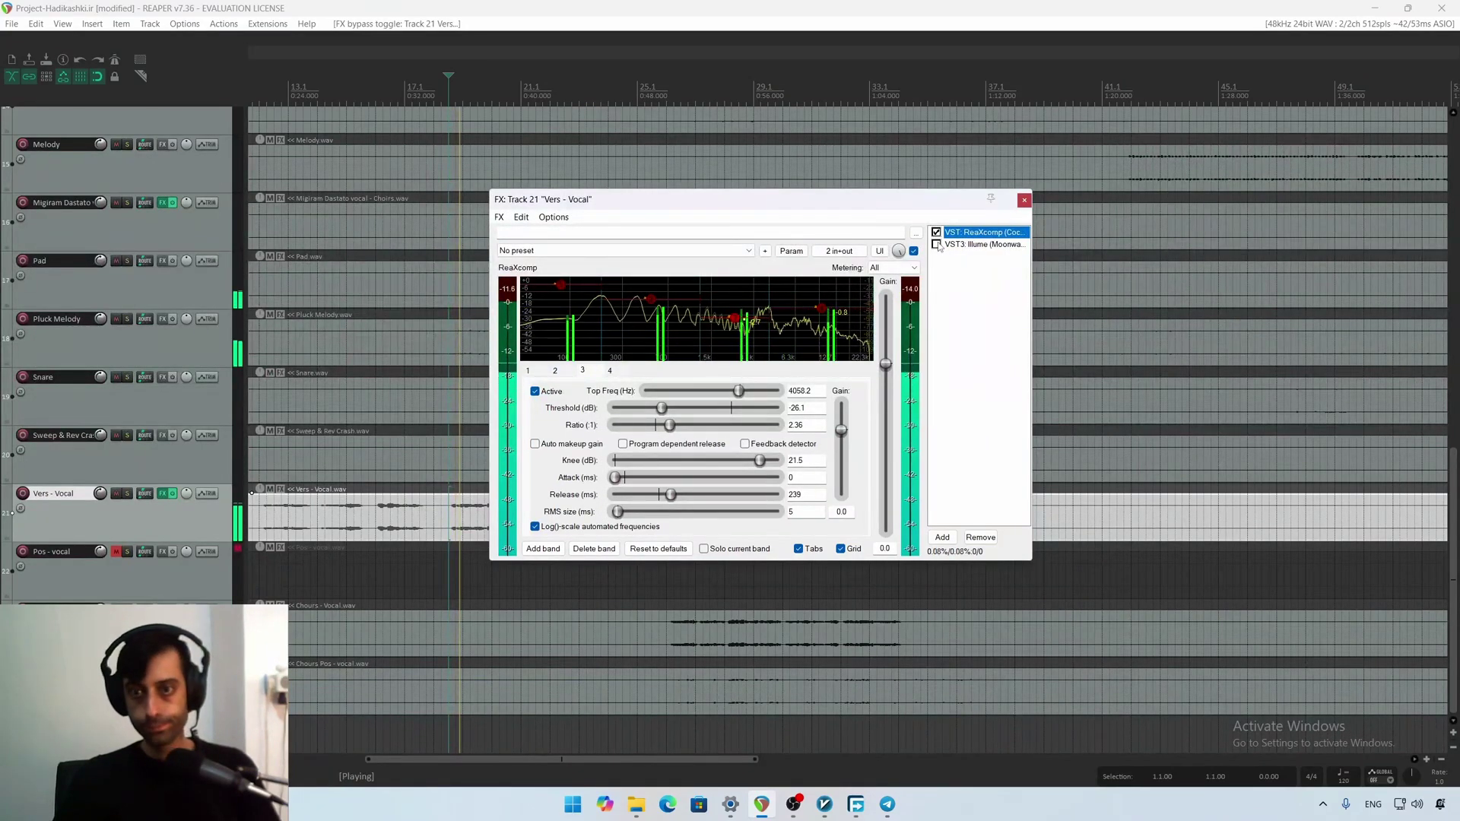
key("space")
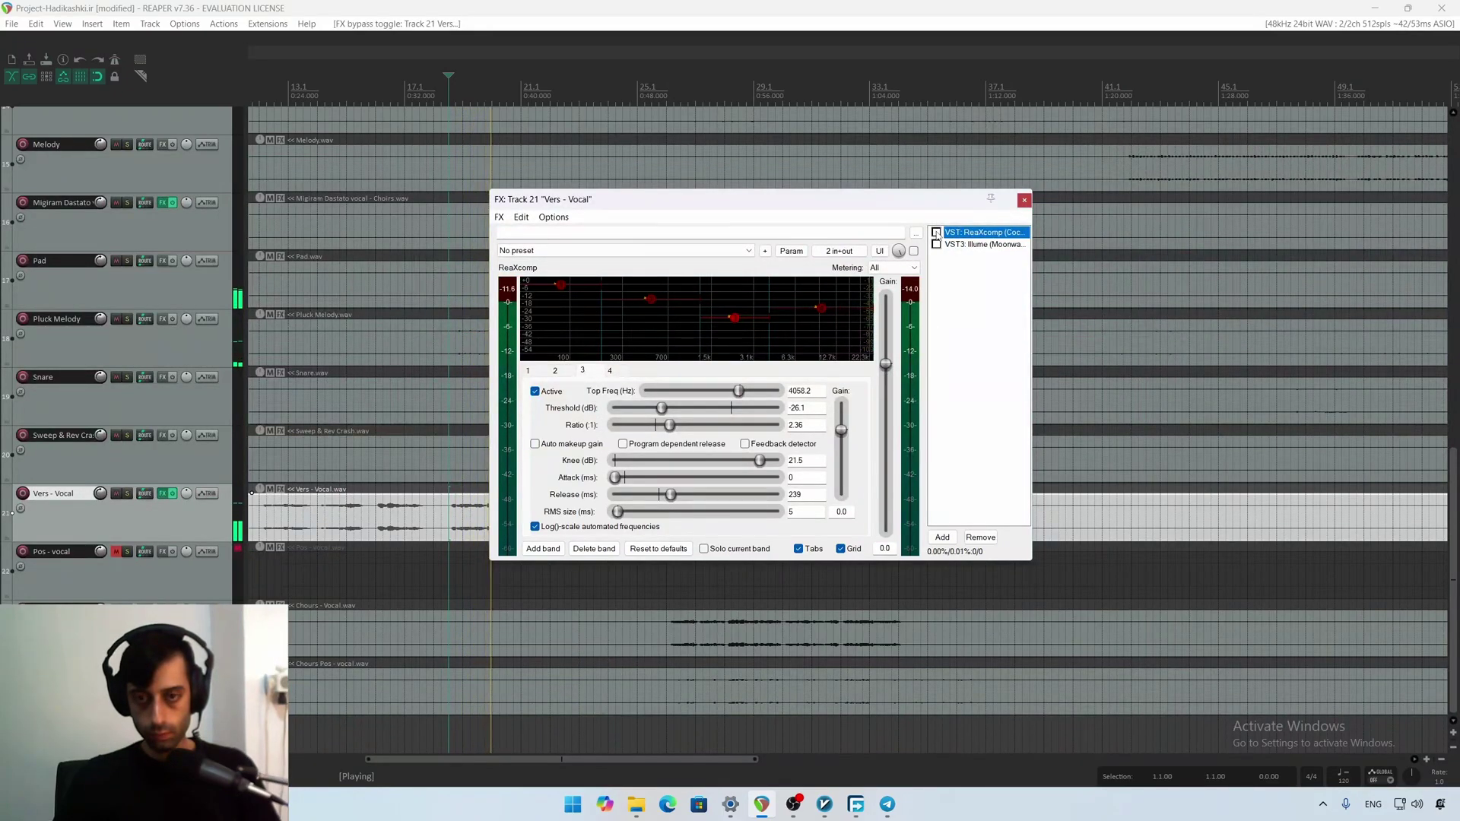
key("space")
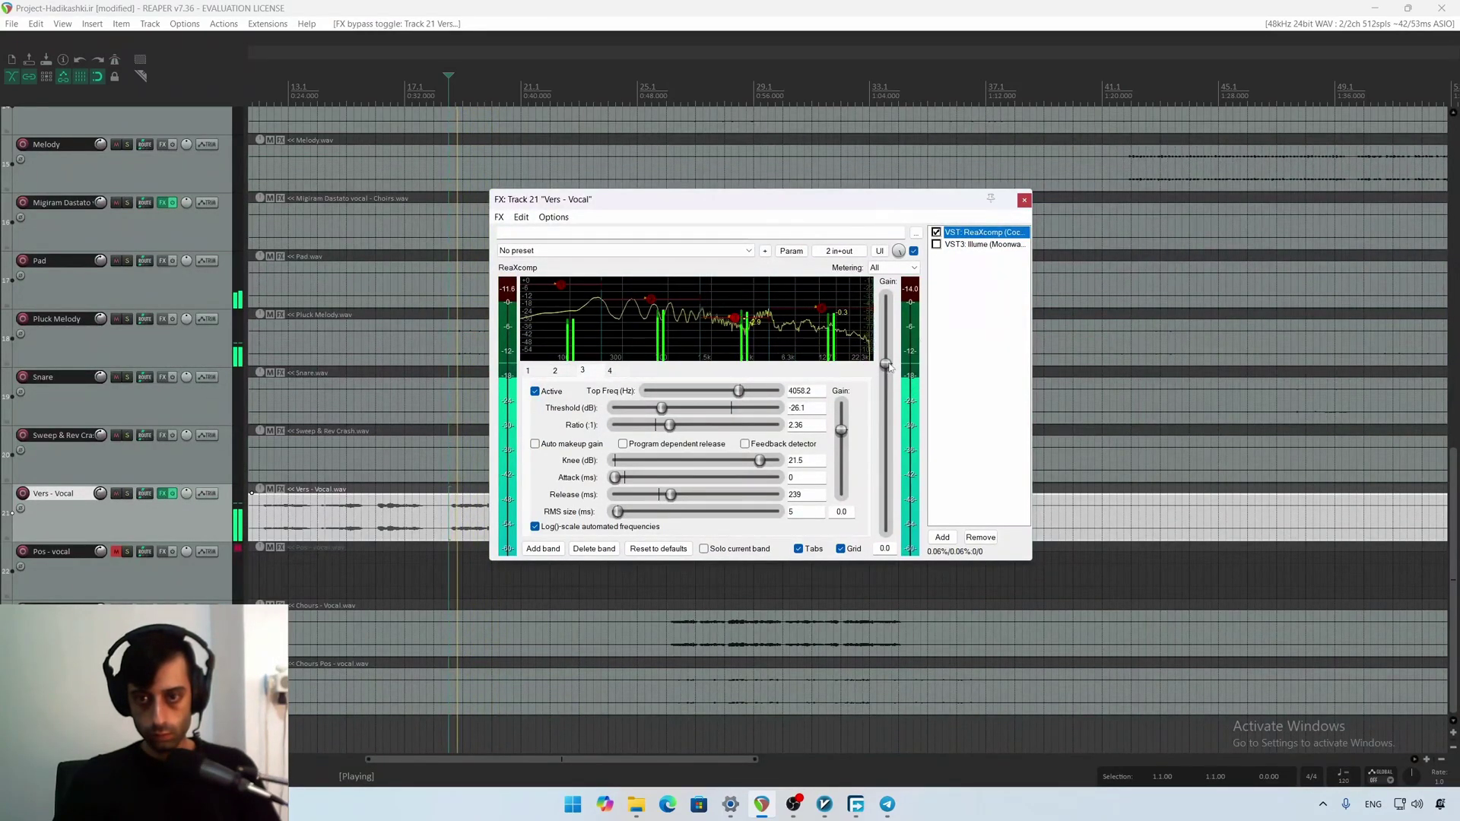
During playback, set ReaXcomp's output gain to 2.2 dB and band 3's threshold to about -28.3 dB with a top frequency of about 4562 Hz
left_click_drag(885, 364, 887, 355)
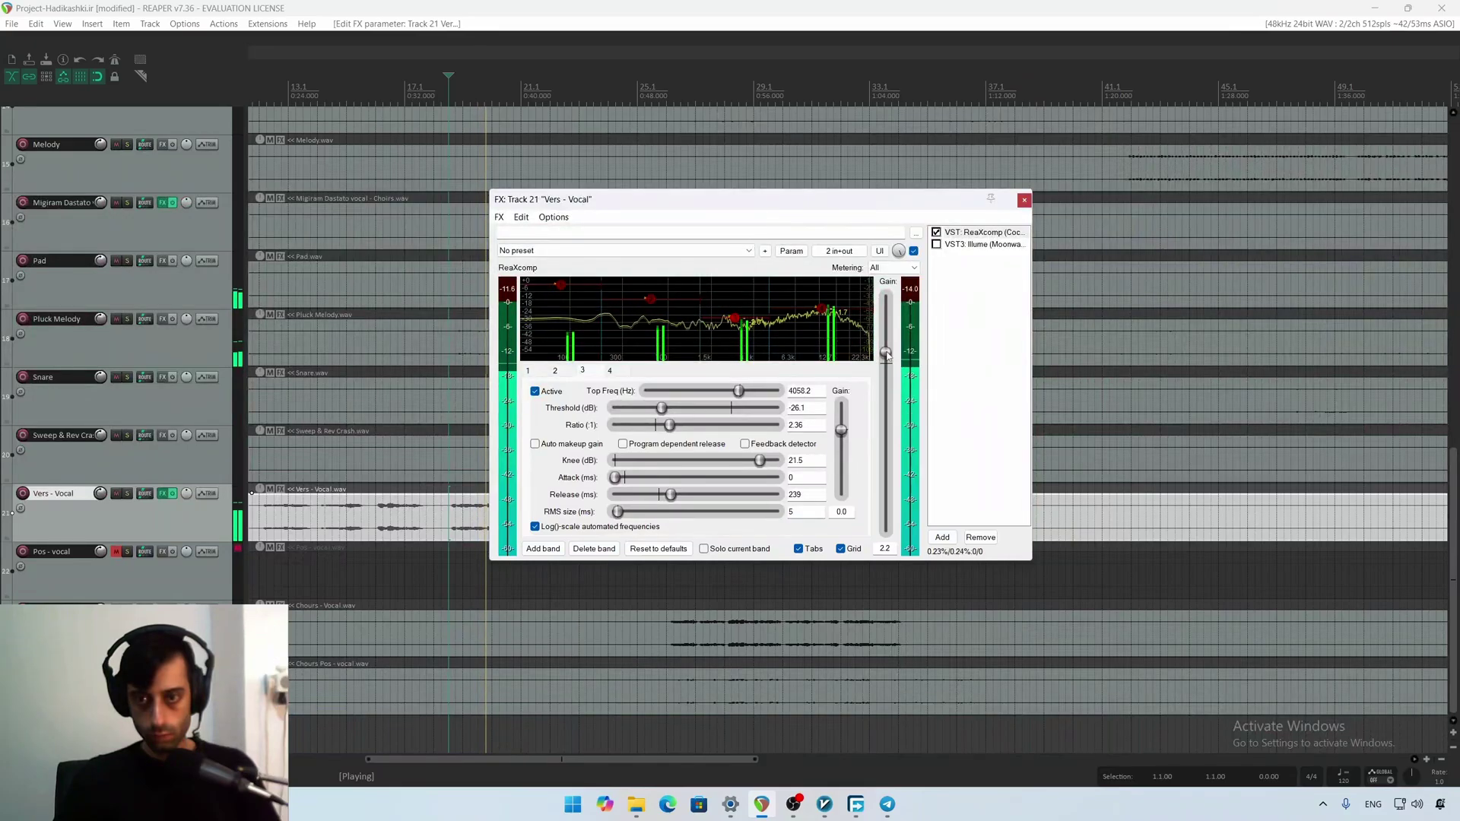
mouse_move(821, 311)
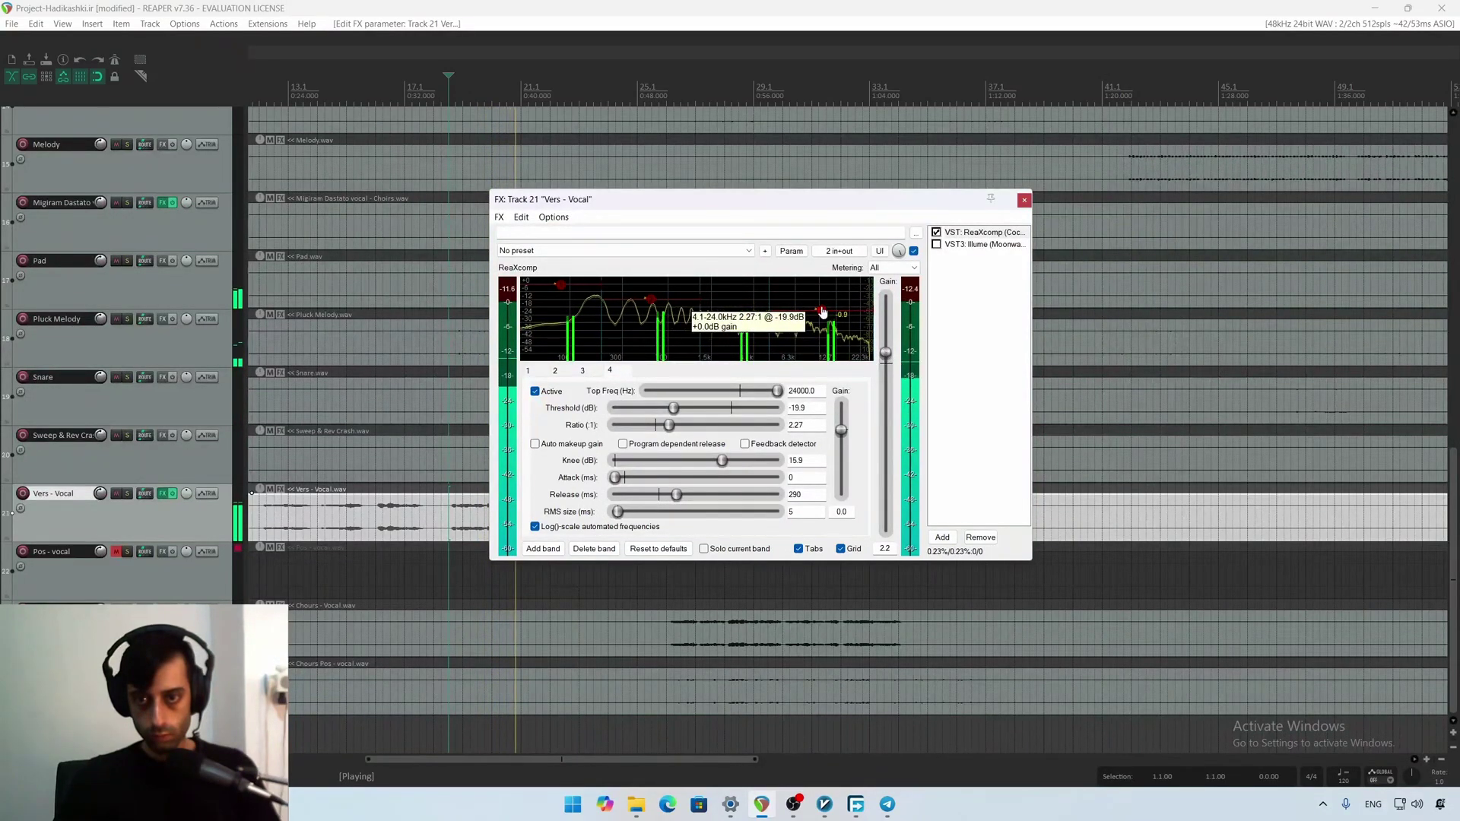
mouse_move(734, 322)
left_click_drag(735, 321, 734, 325)
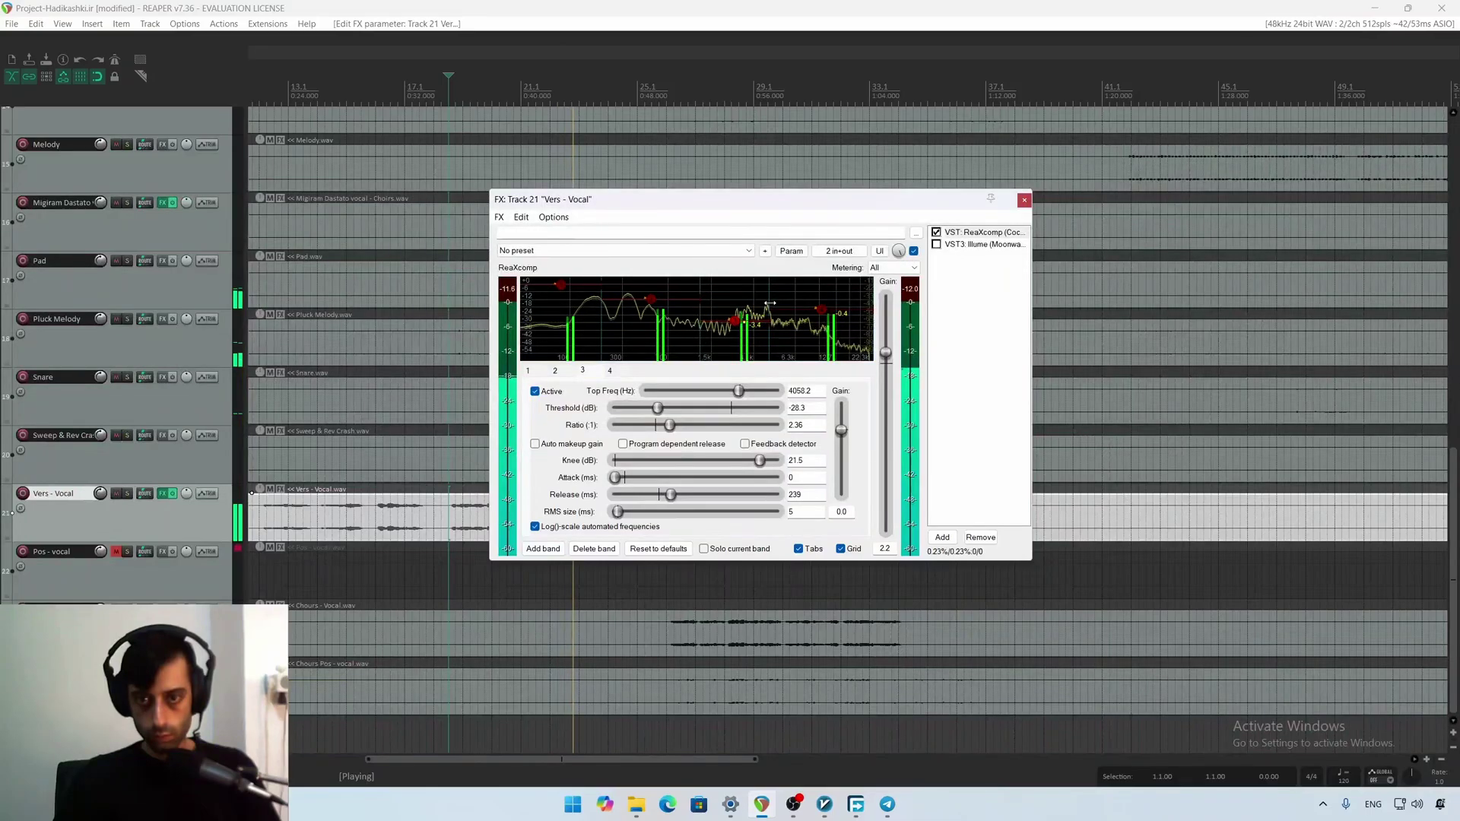
left_click_drag(767, 304, 776, 303)
key("space")
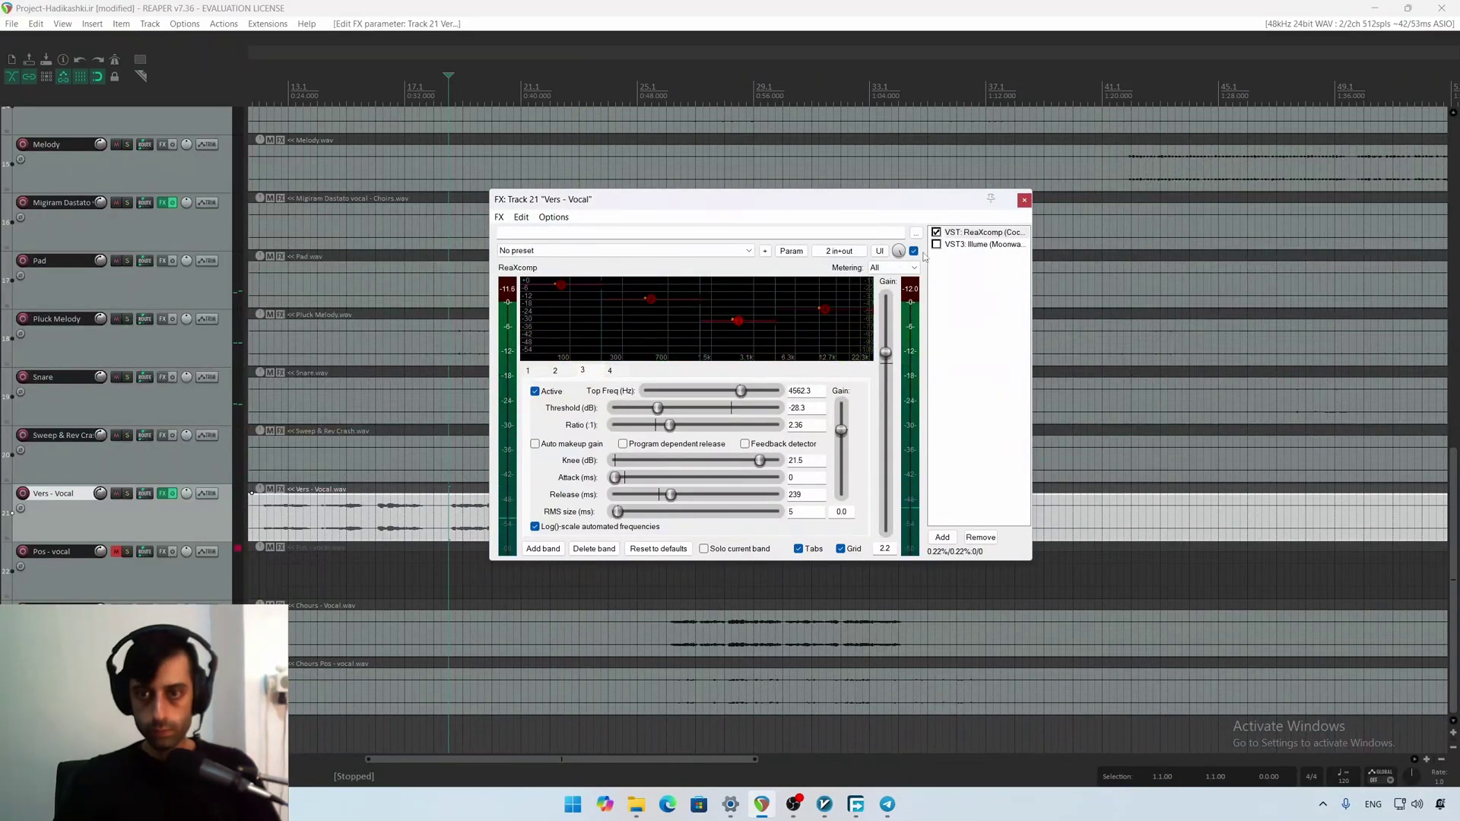
Enable Illume on the verse vocal and fine-tune its main knob to about 11 o'clock during playback
left_click(969, 245)
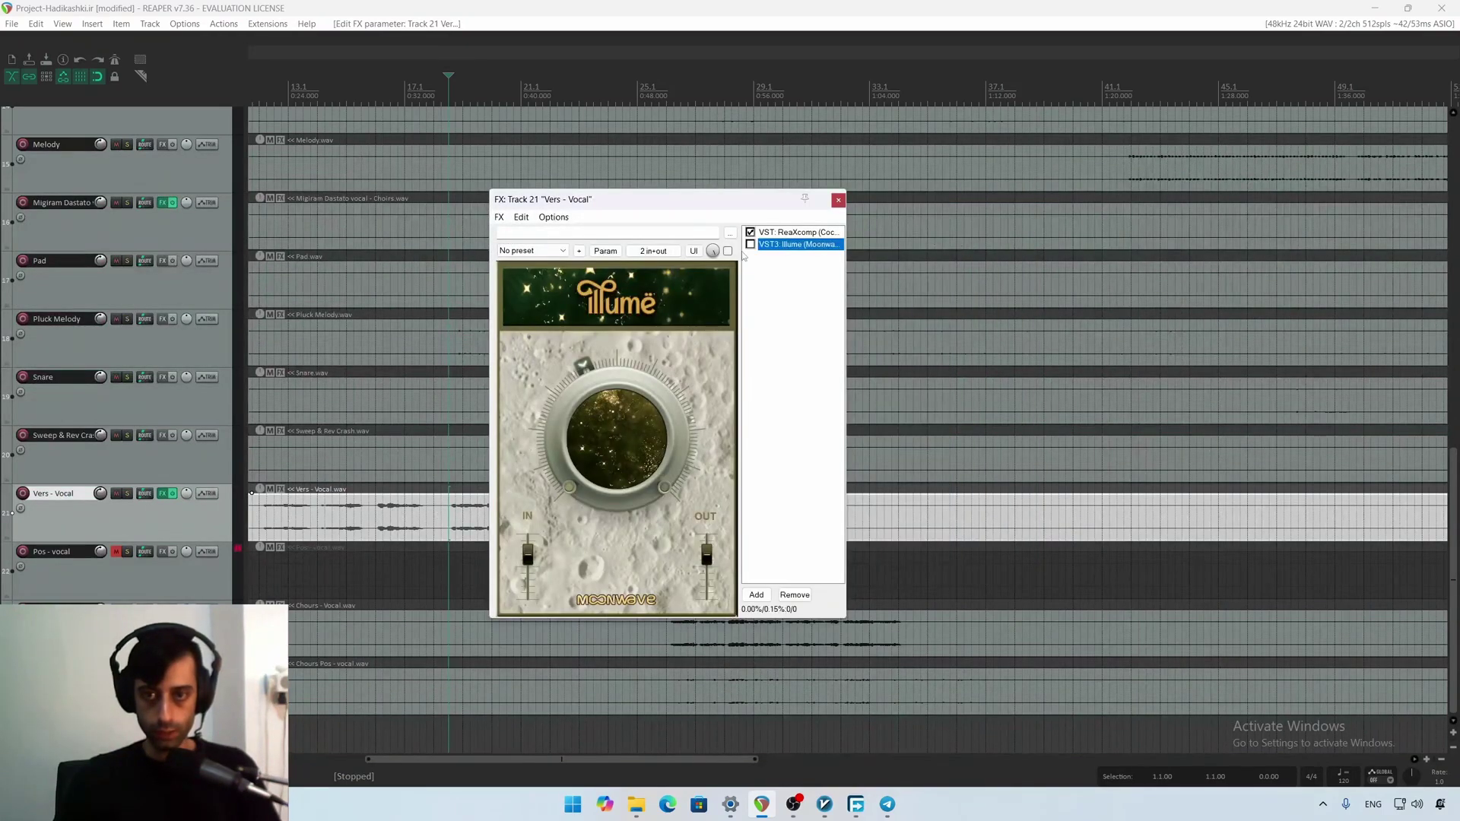
key("space")
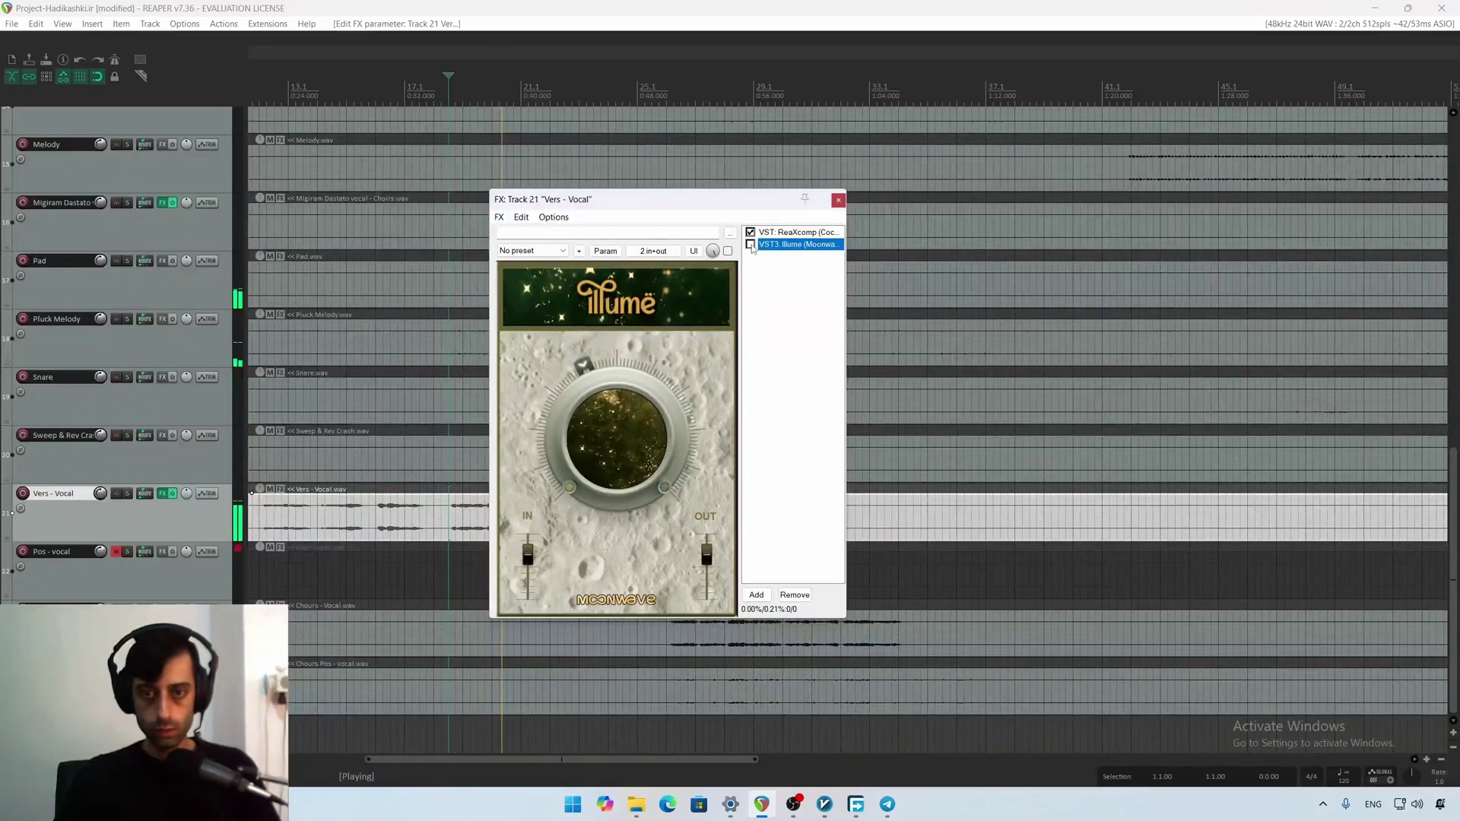
left_click(750, 245)
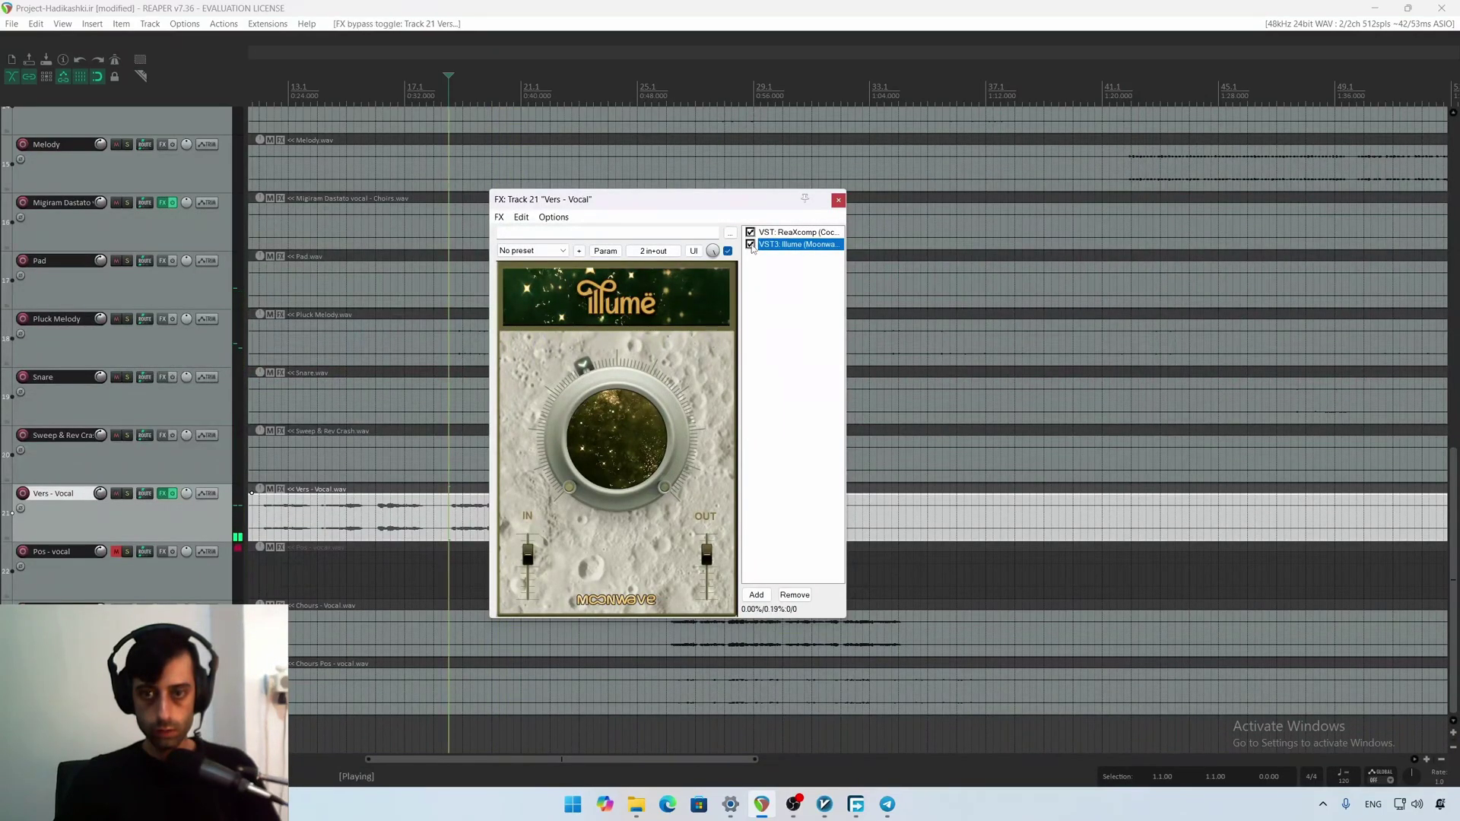
left_click(629, 407)
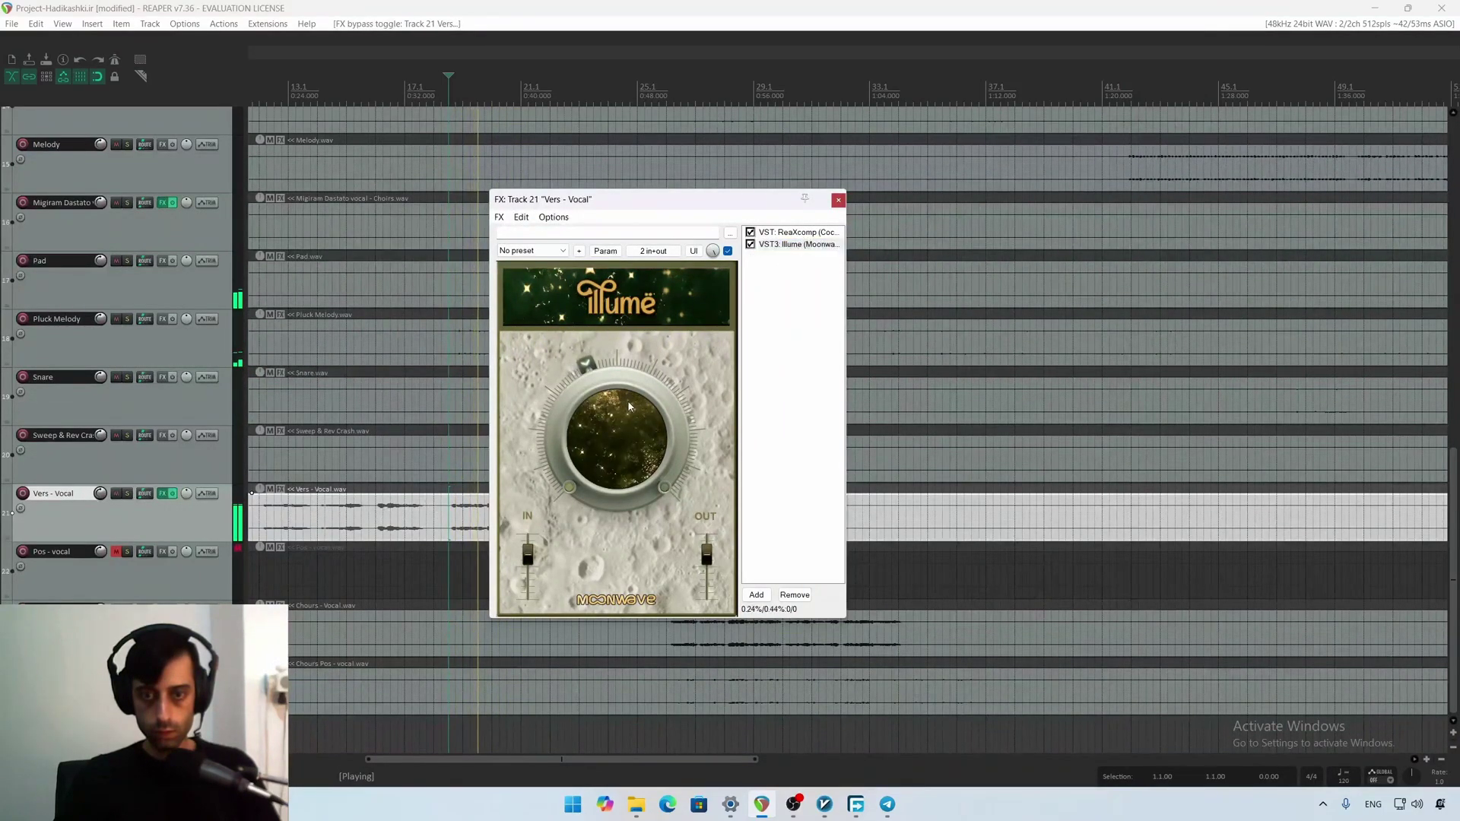
left_click_drag(625, 400, 619, 412)
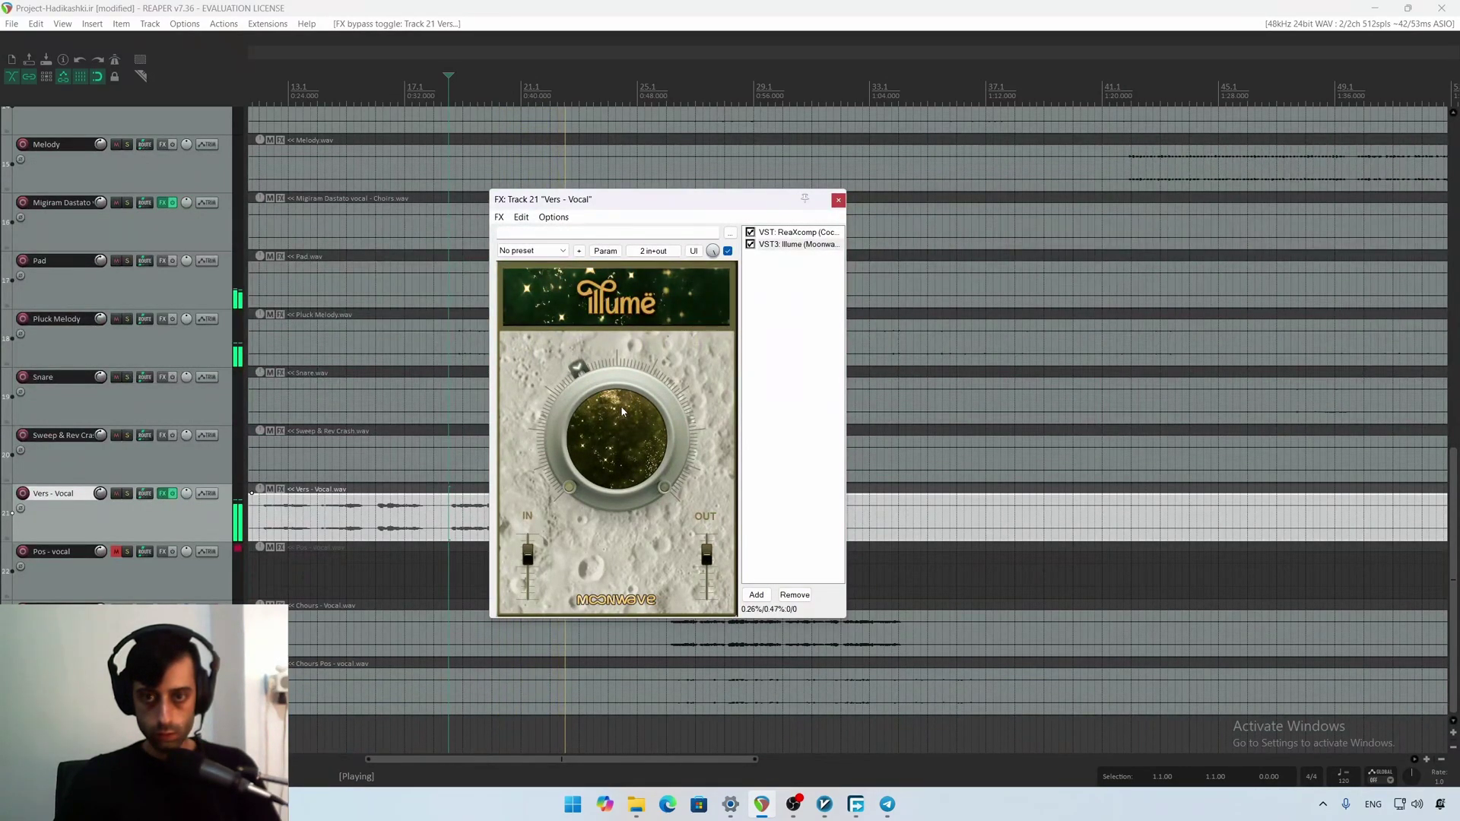
key("space")
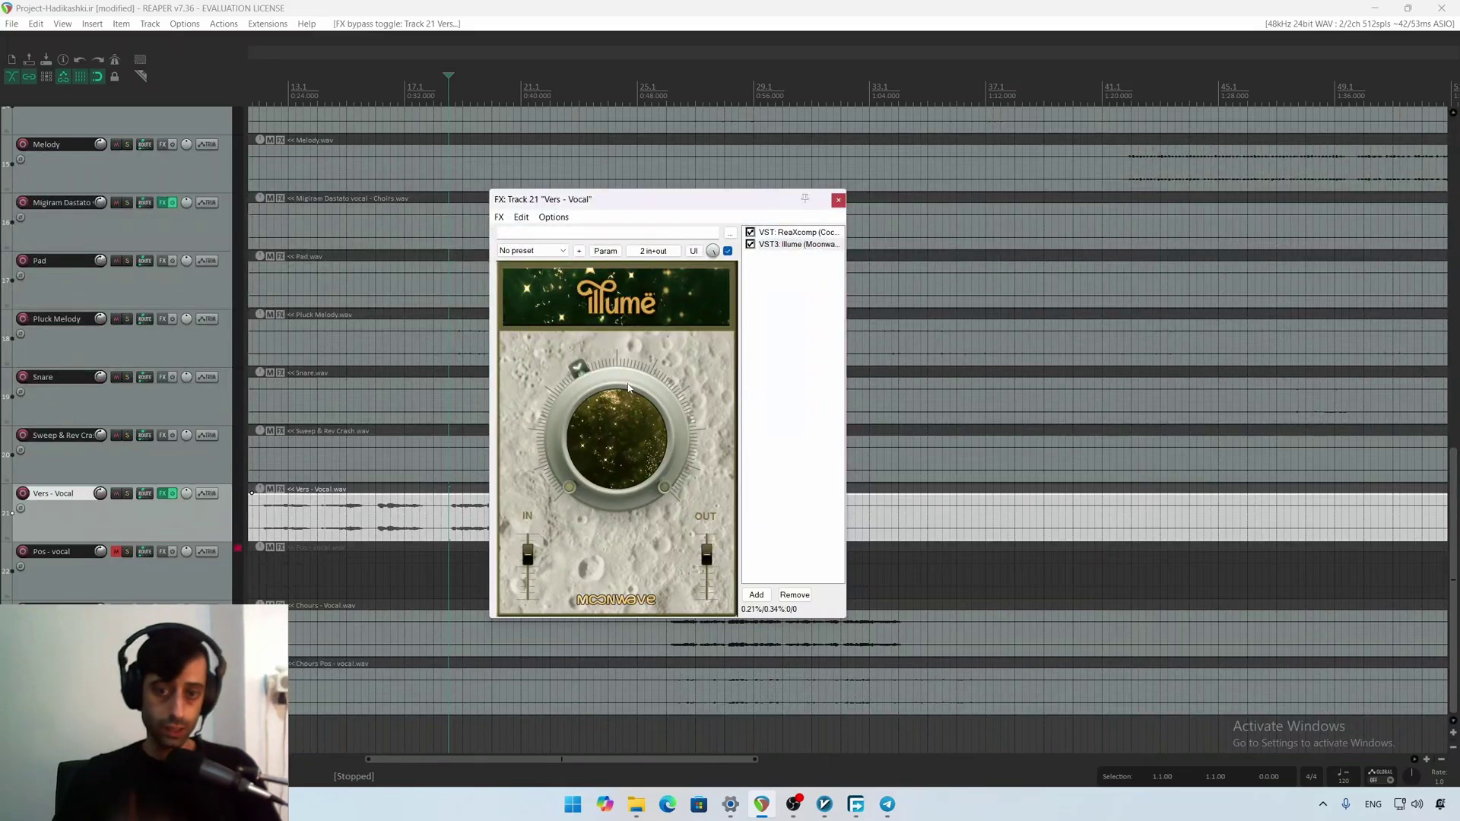
Try different amounts on Illume's main knob for the verse vocal, settling just before 12 o'clock during playback
left_click_drag(655, 433, 651, 401)
key("space")
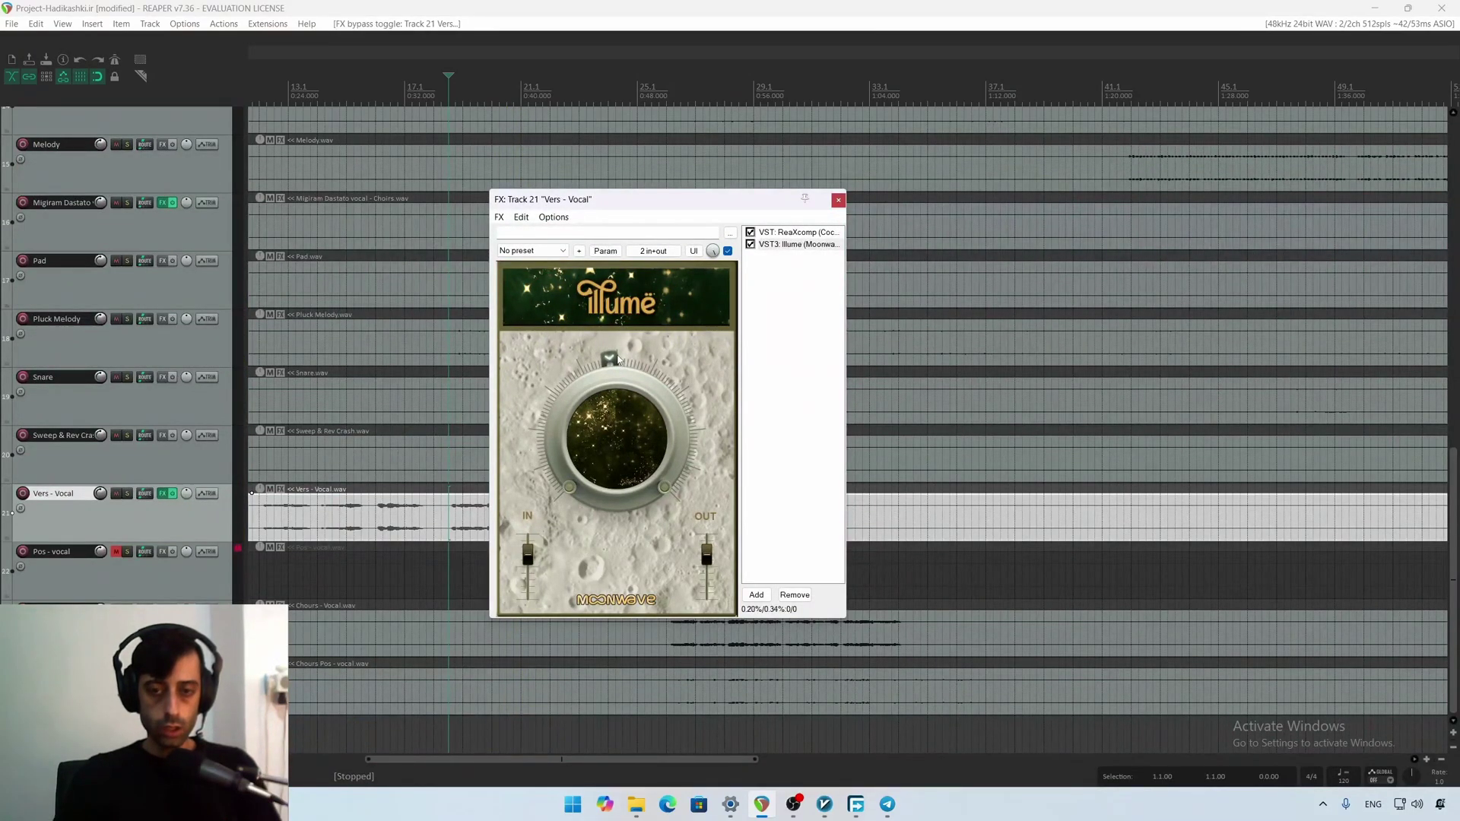
left_click_drag(647, 370, 616, 398)
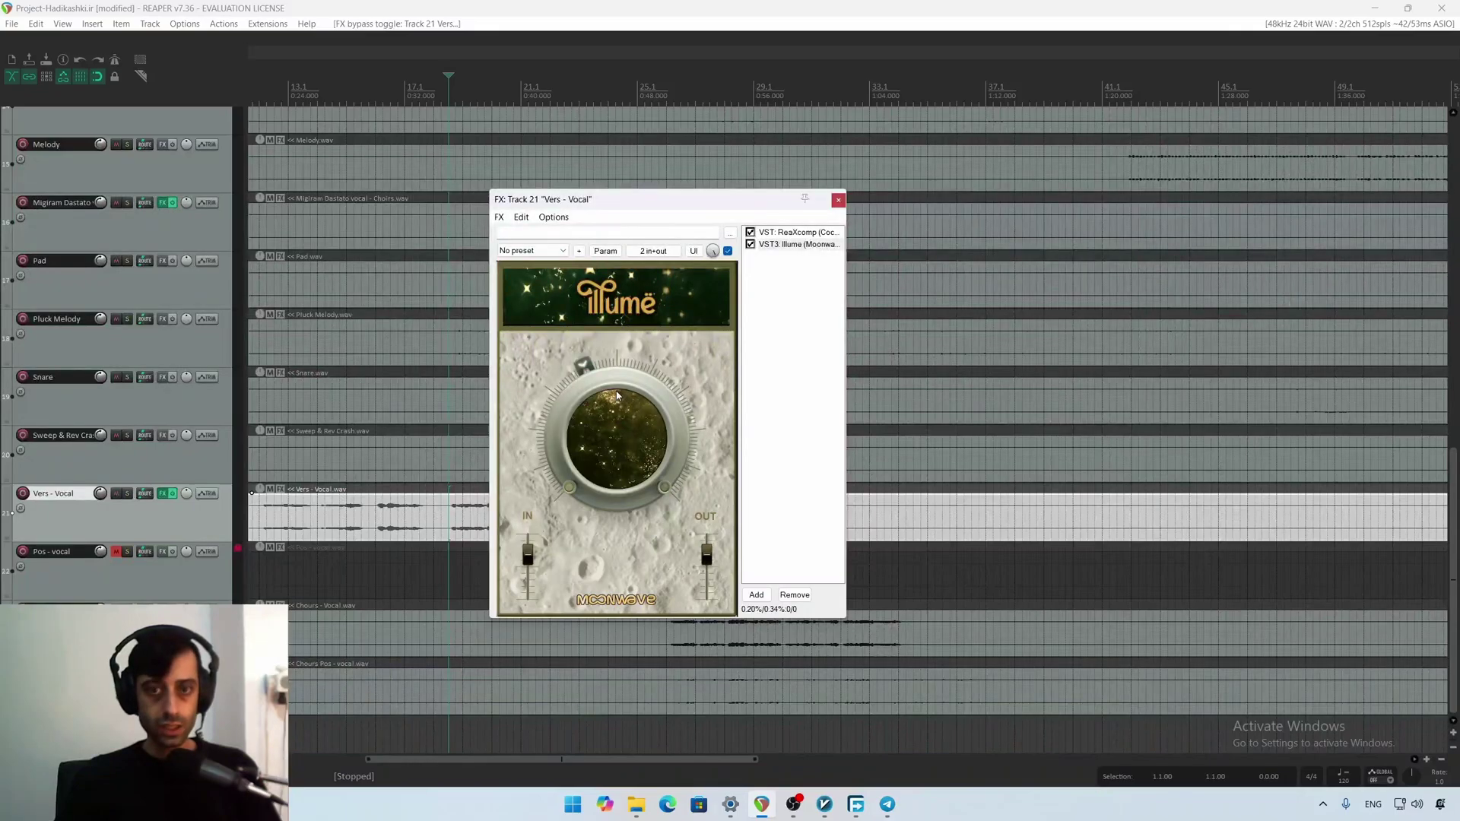
left_click_drag(627, 400, 648, 402)
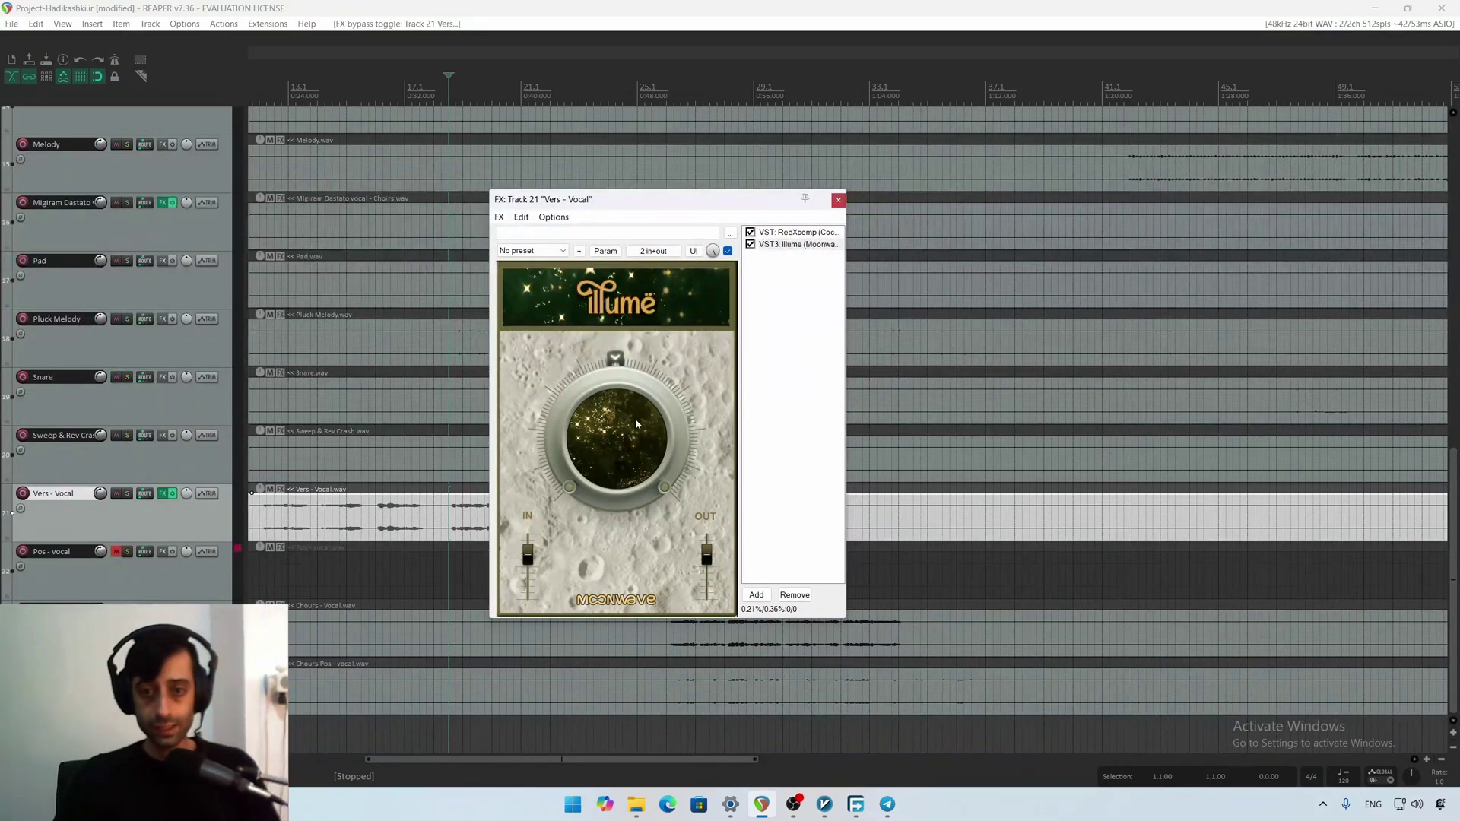
left_click_drag(636, 417, 637, 375)
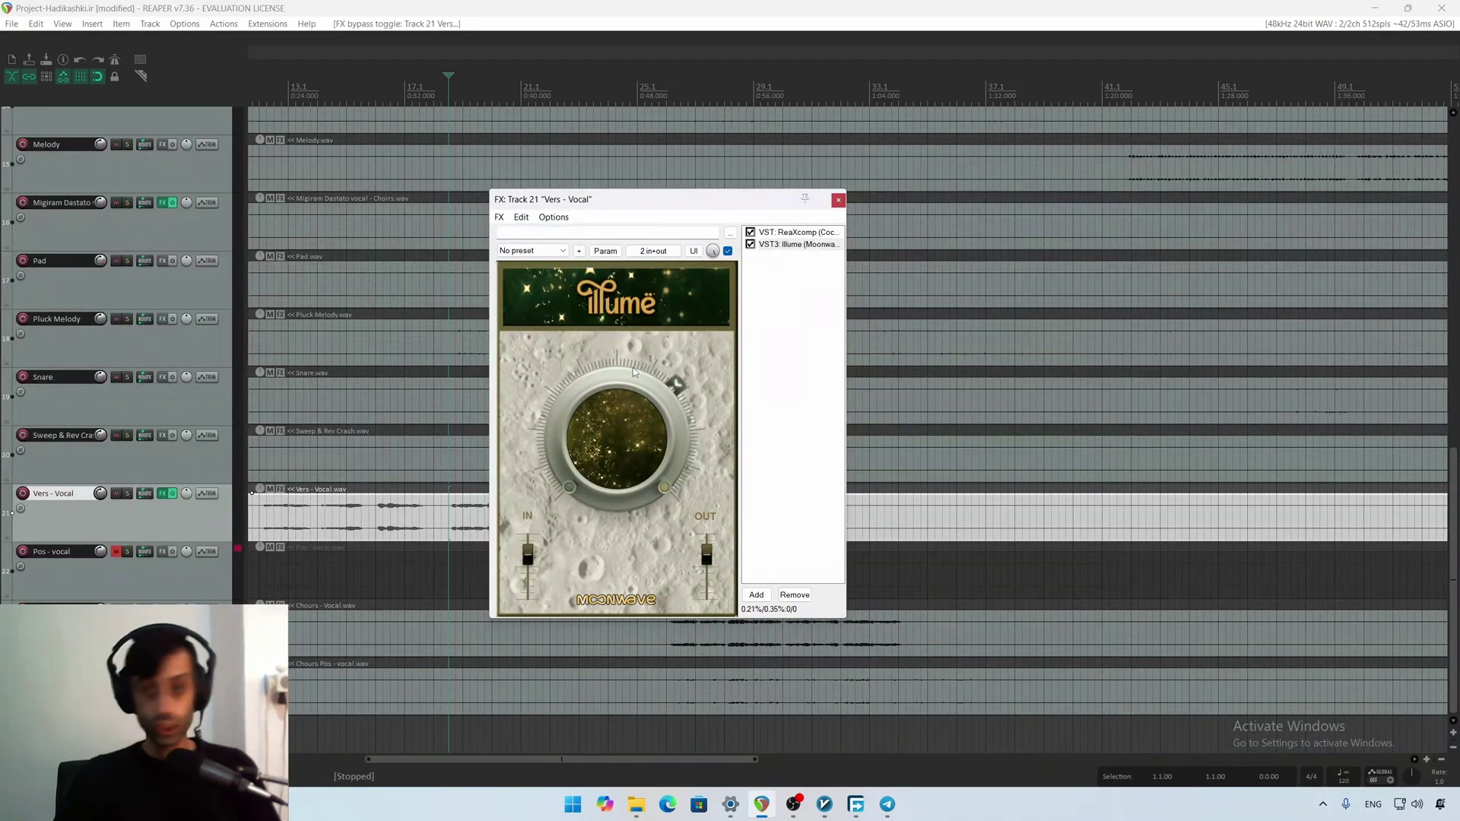
key("space")
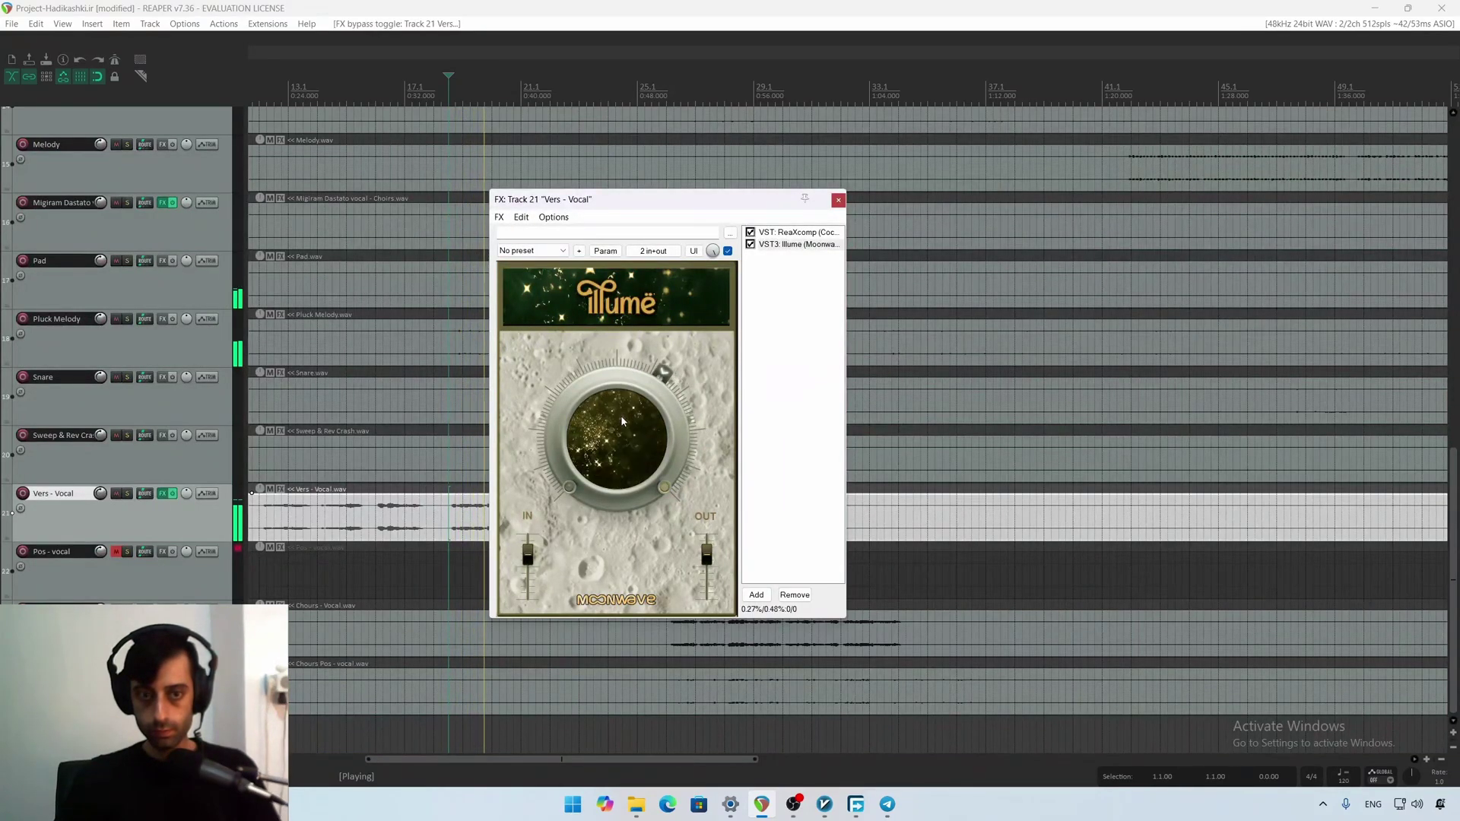
left_click_drag(620, 415, 613, 434)
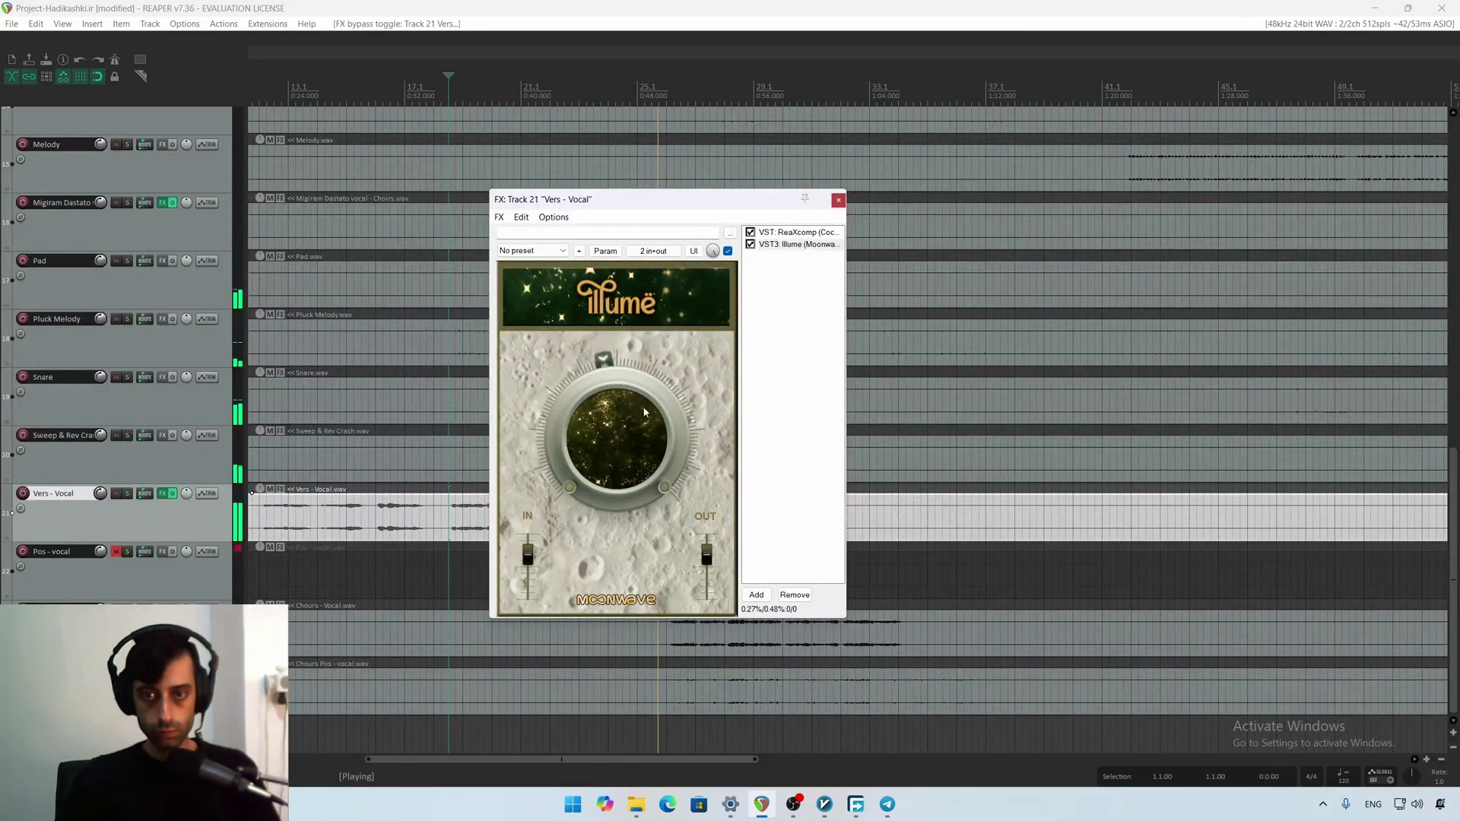
Compare ReaXcomp's band 2 switched off and on during playback, and return to Illume in the vocal chain
left_click(795, 232)
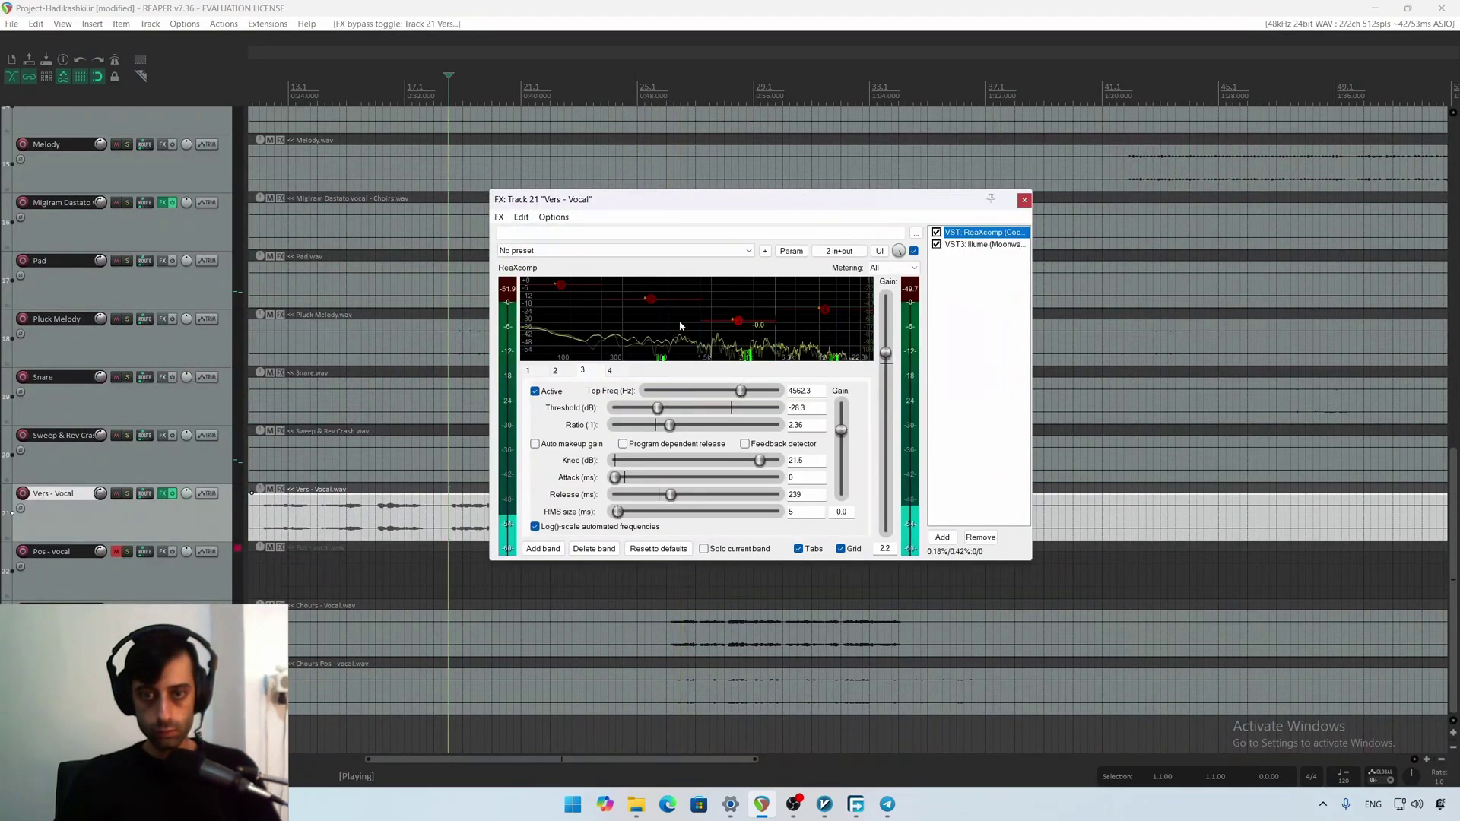
left_click(651, 310)
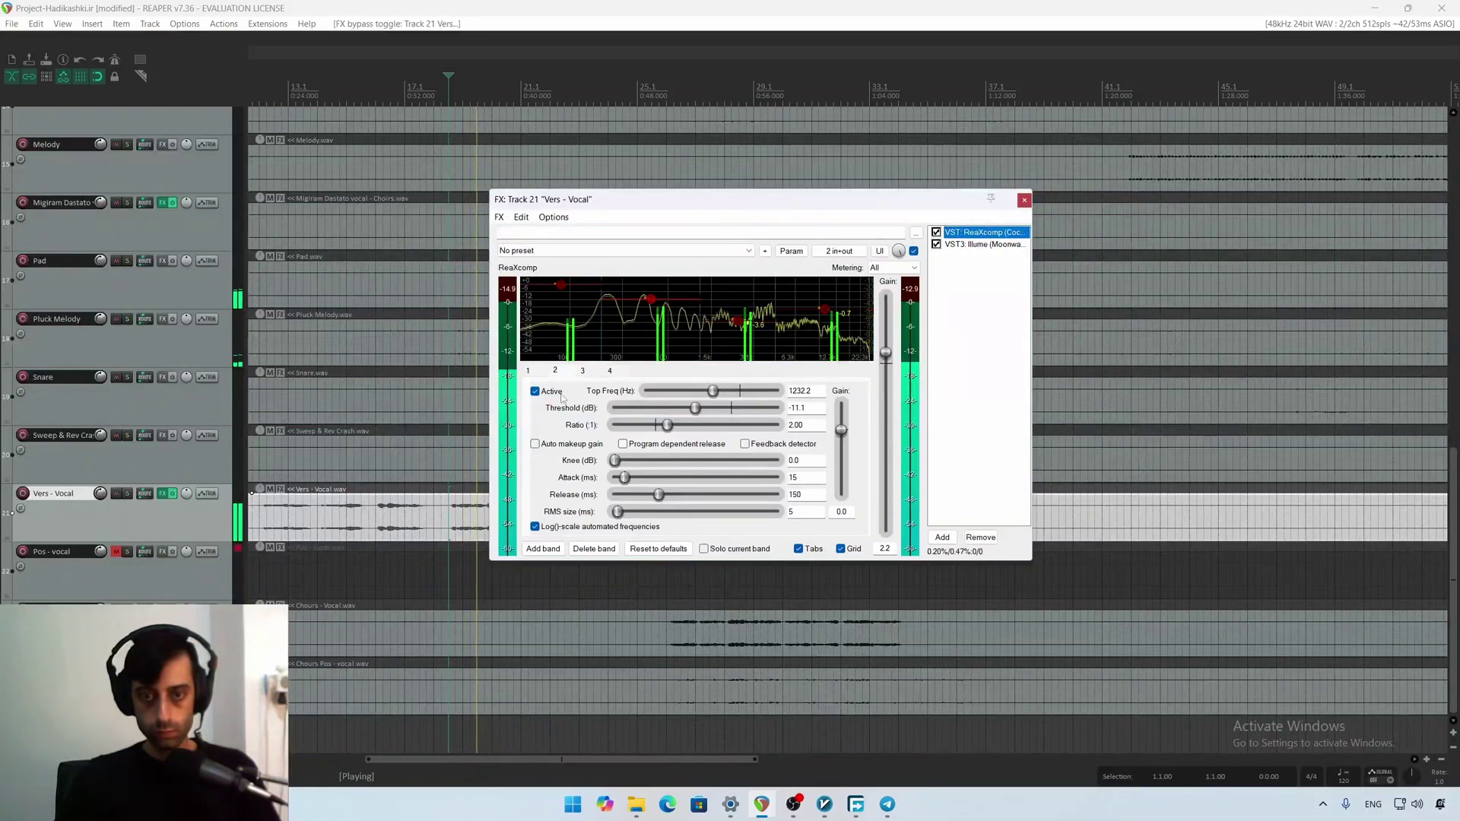
left_click(534, 390)
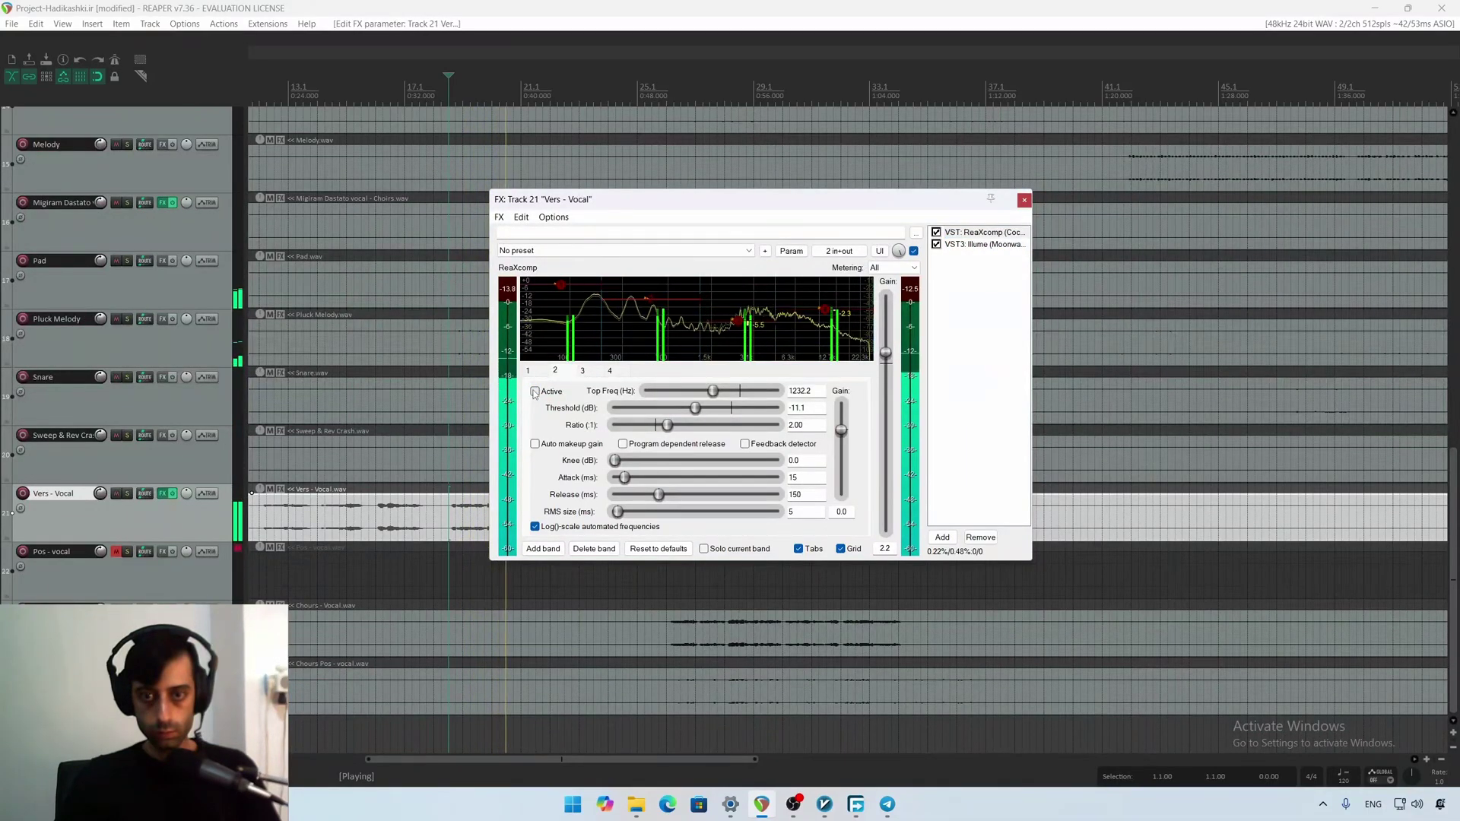
left_click(535, 390)
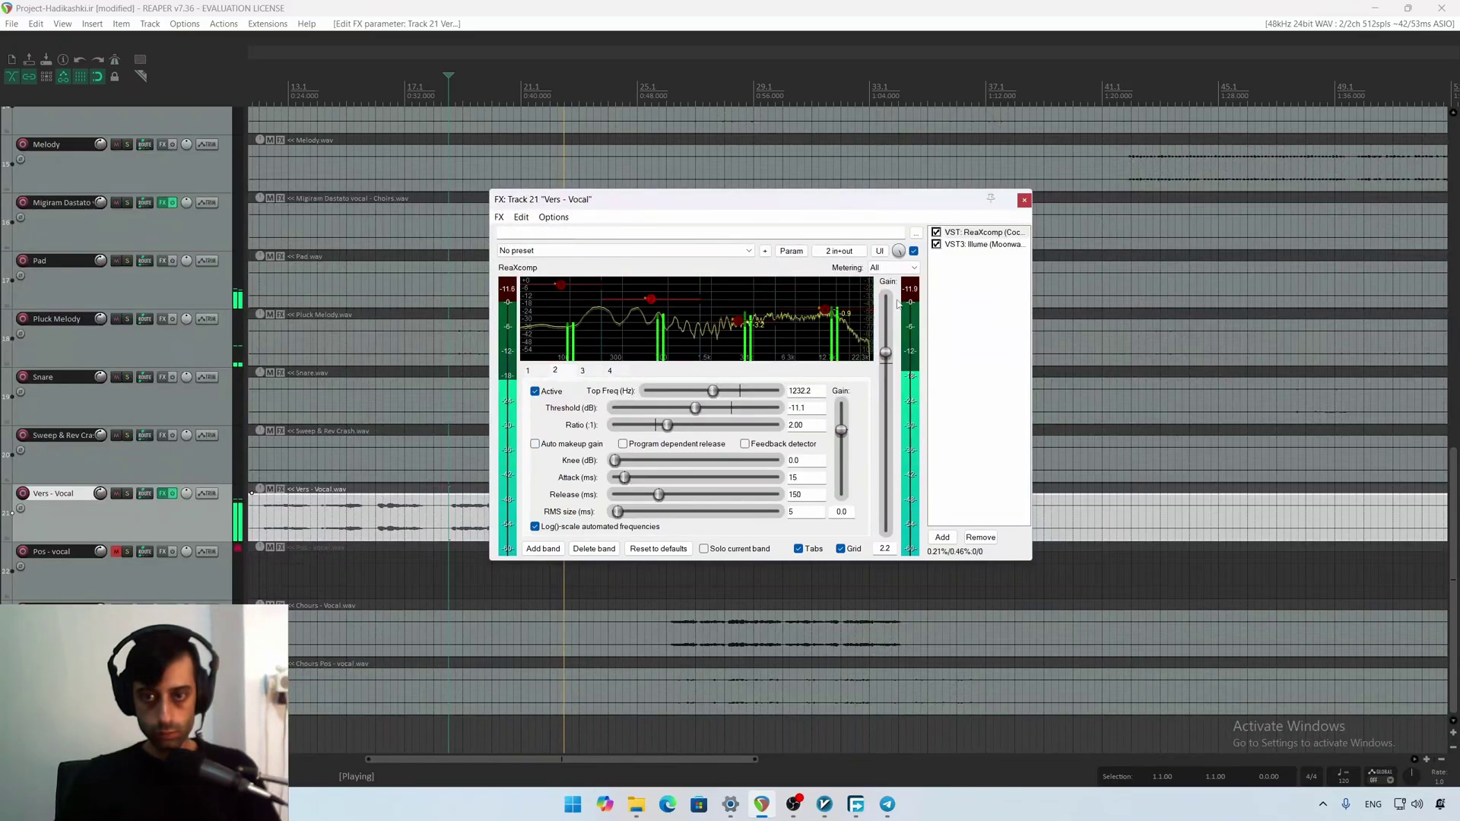
key("space")
left_click(984, 245)
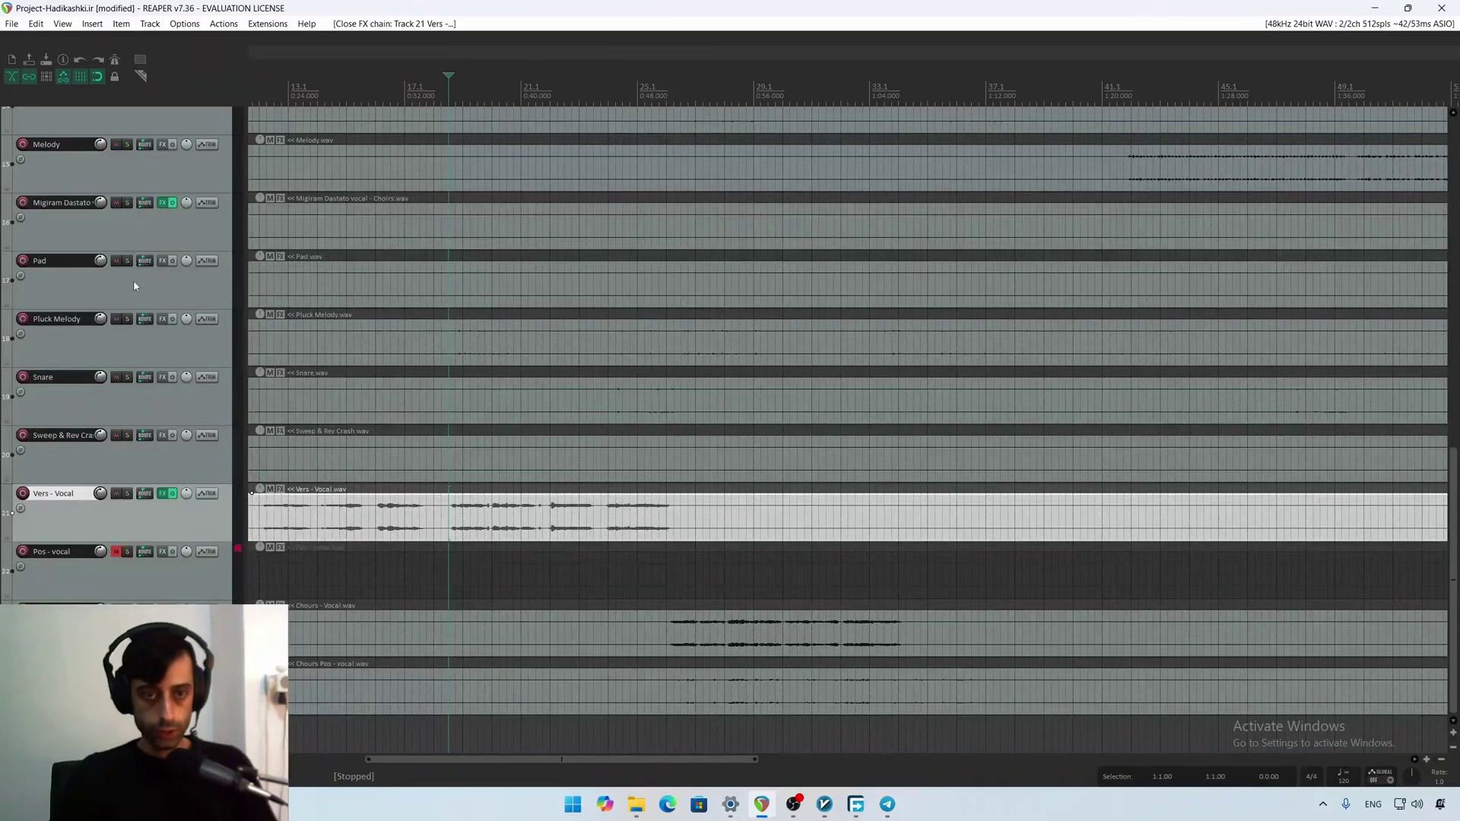
Audition the Layer pluck 2 track in solo during playback, and unsolo it
scroll(133, 285, "up", 5)
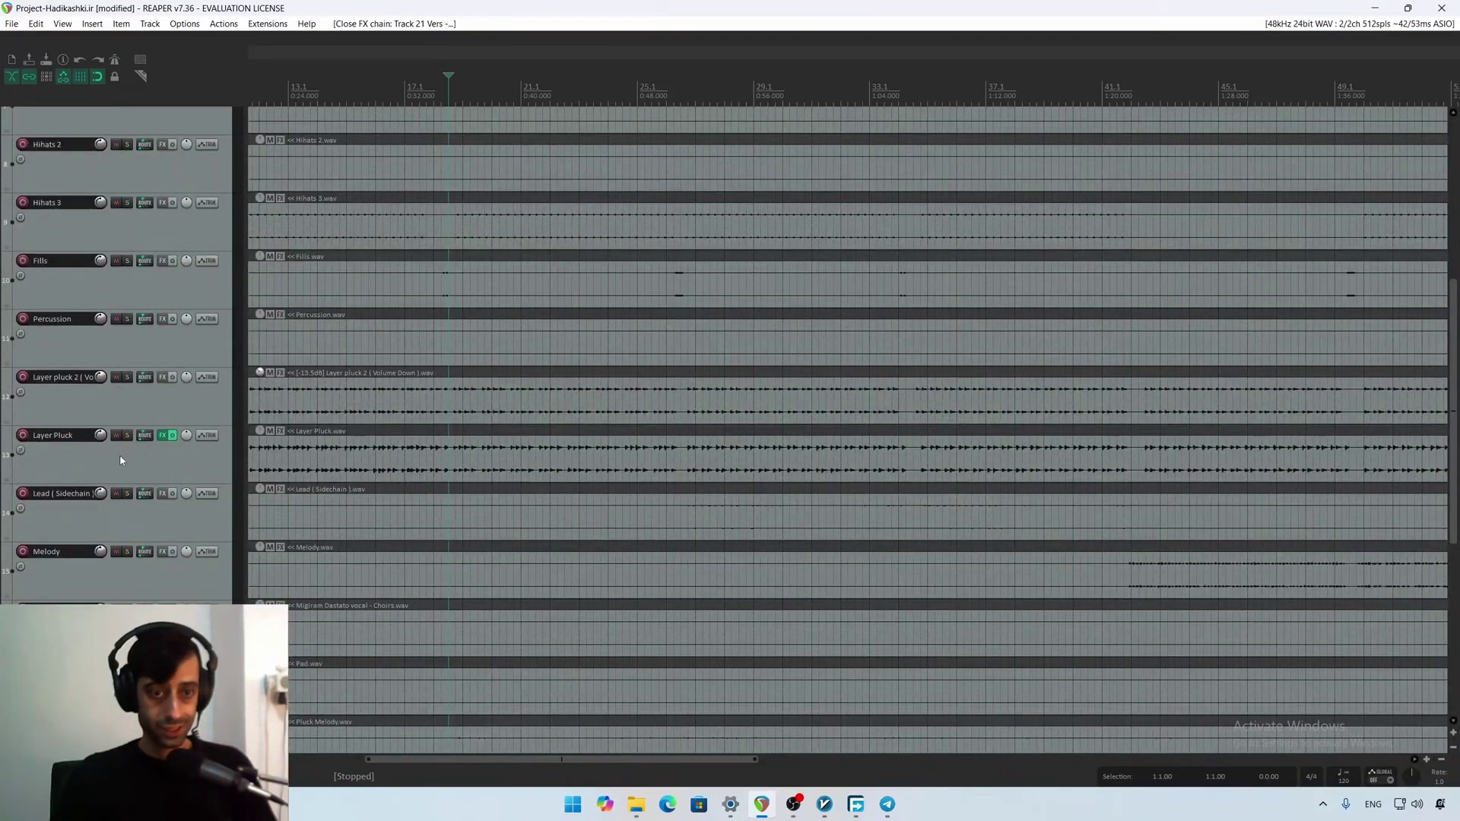
left_click(123, 410)
left_click(128, 377)
key("space")
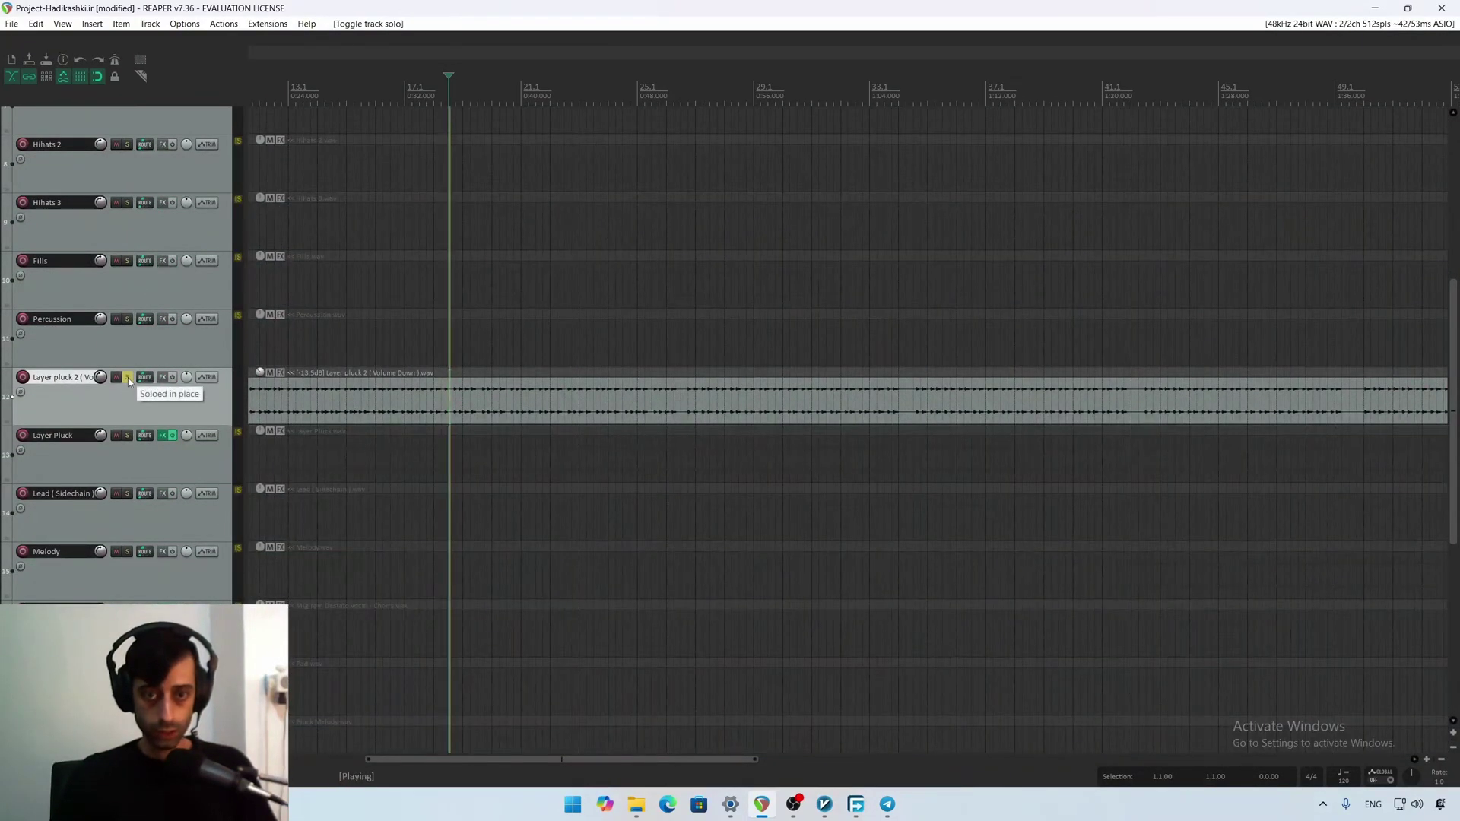
left_click(128, 377)
scroll(117, 417, "up", 5)
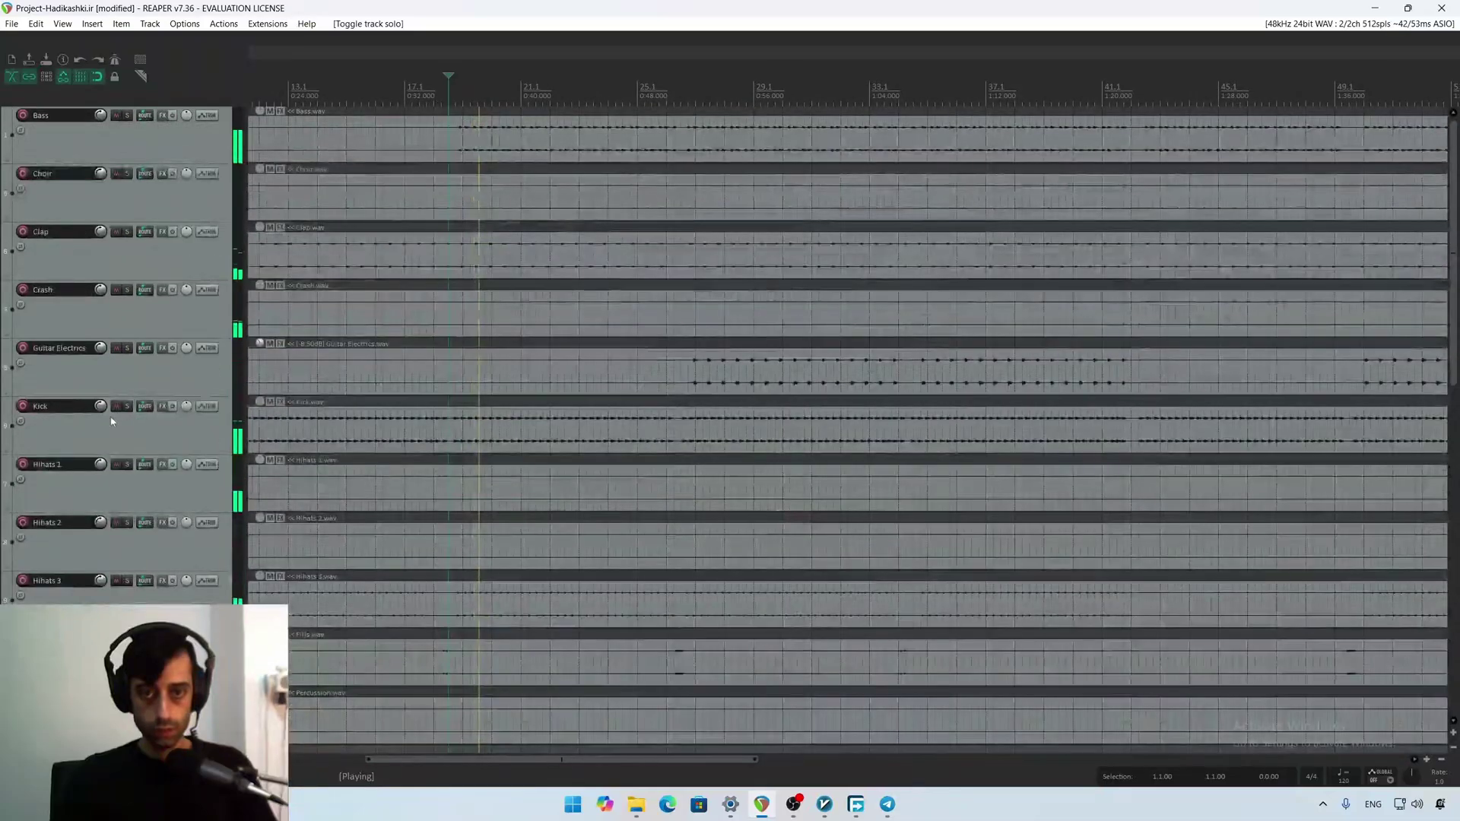
Solo the Kick track and add the Moonwave Illume plug-in to it
left_click(118, 423)
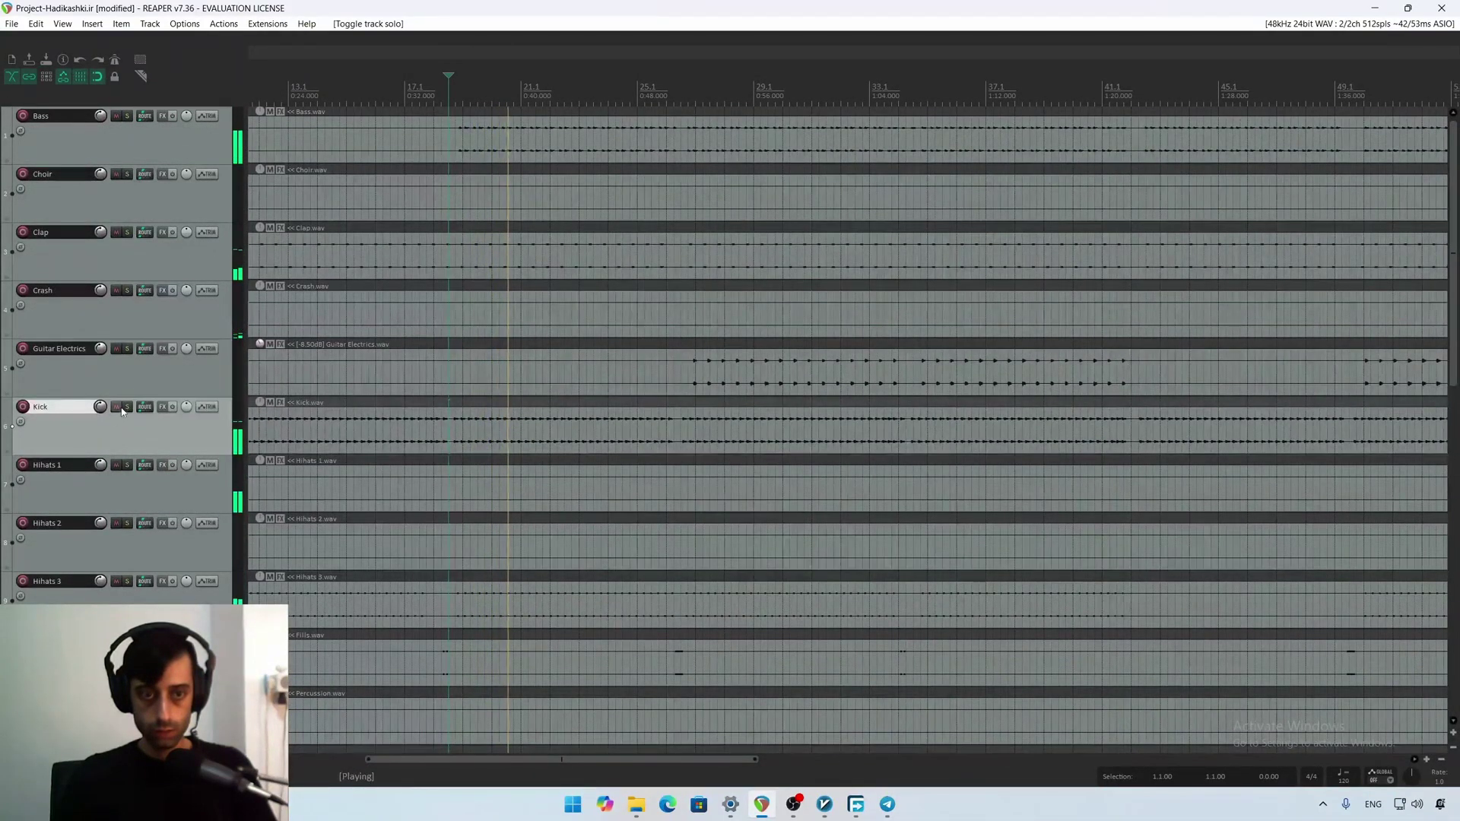
left_click(127, 407)
left_click(162, 406)
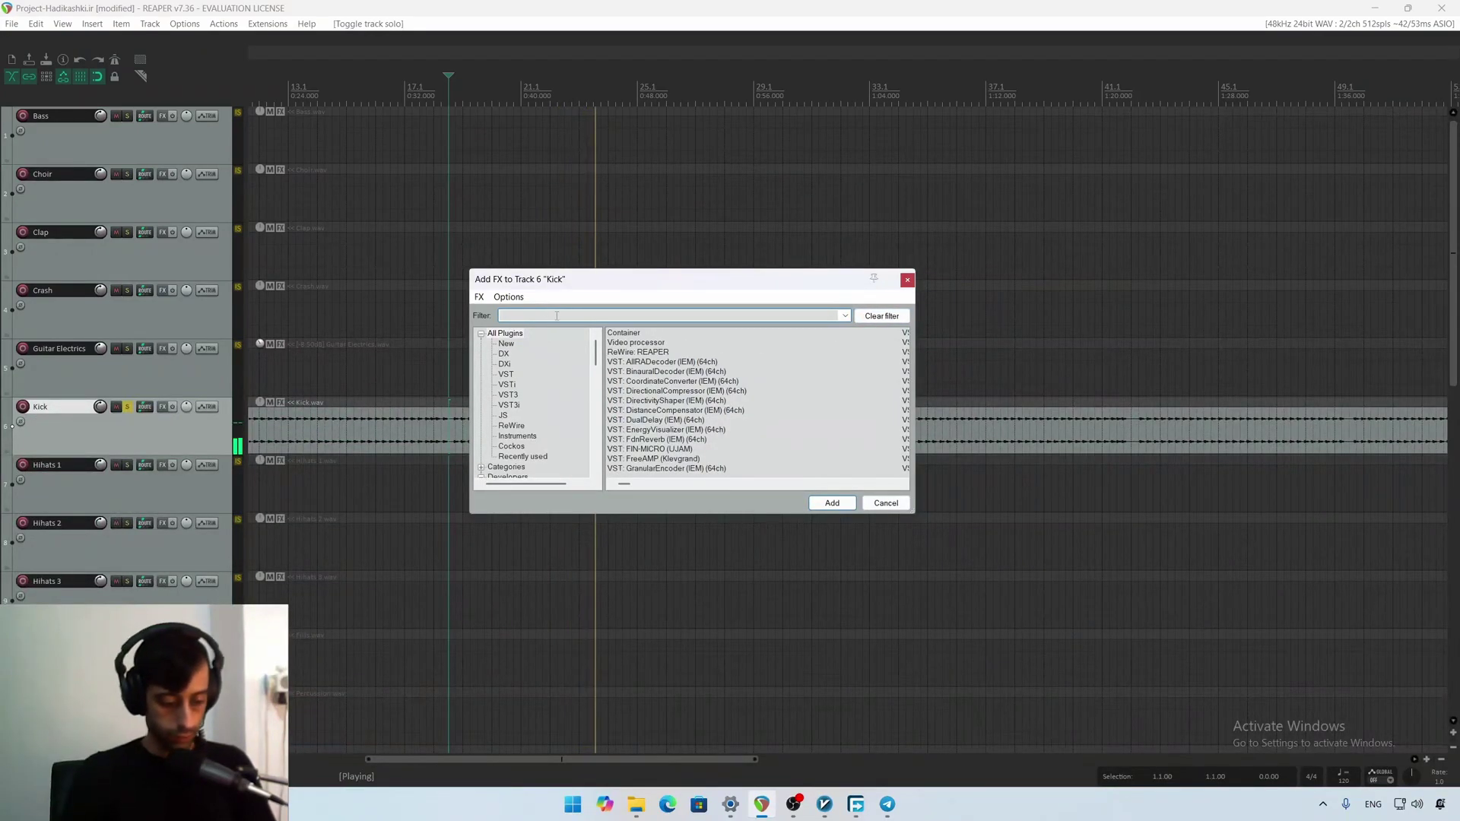
type("illu")
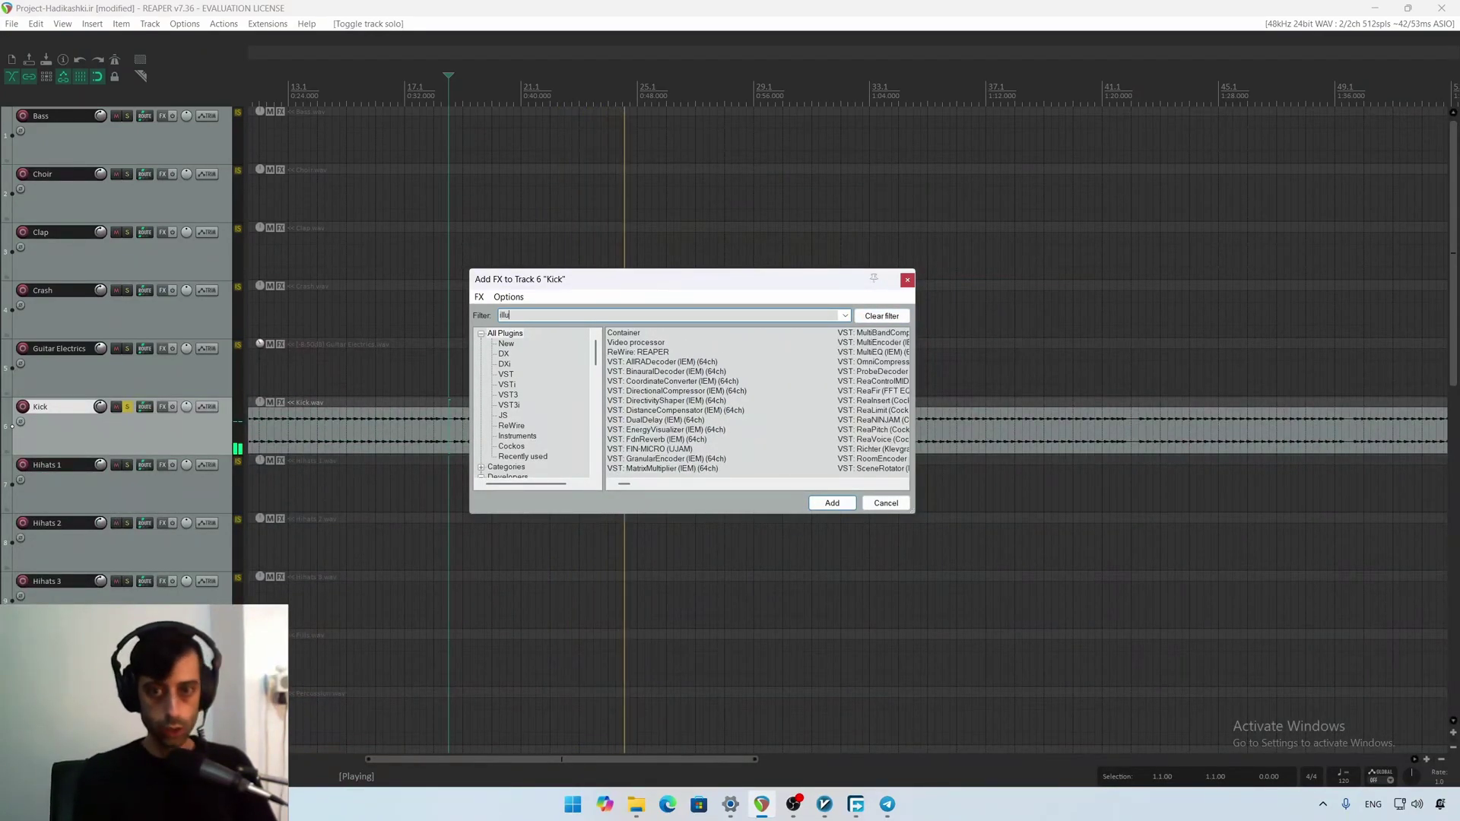
double_click(646, 333)
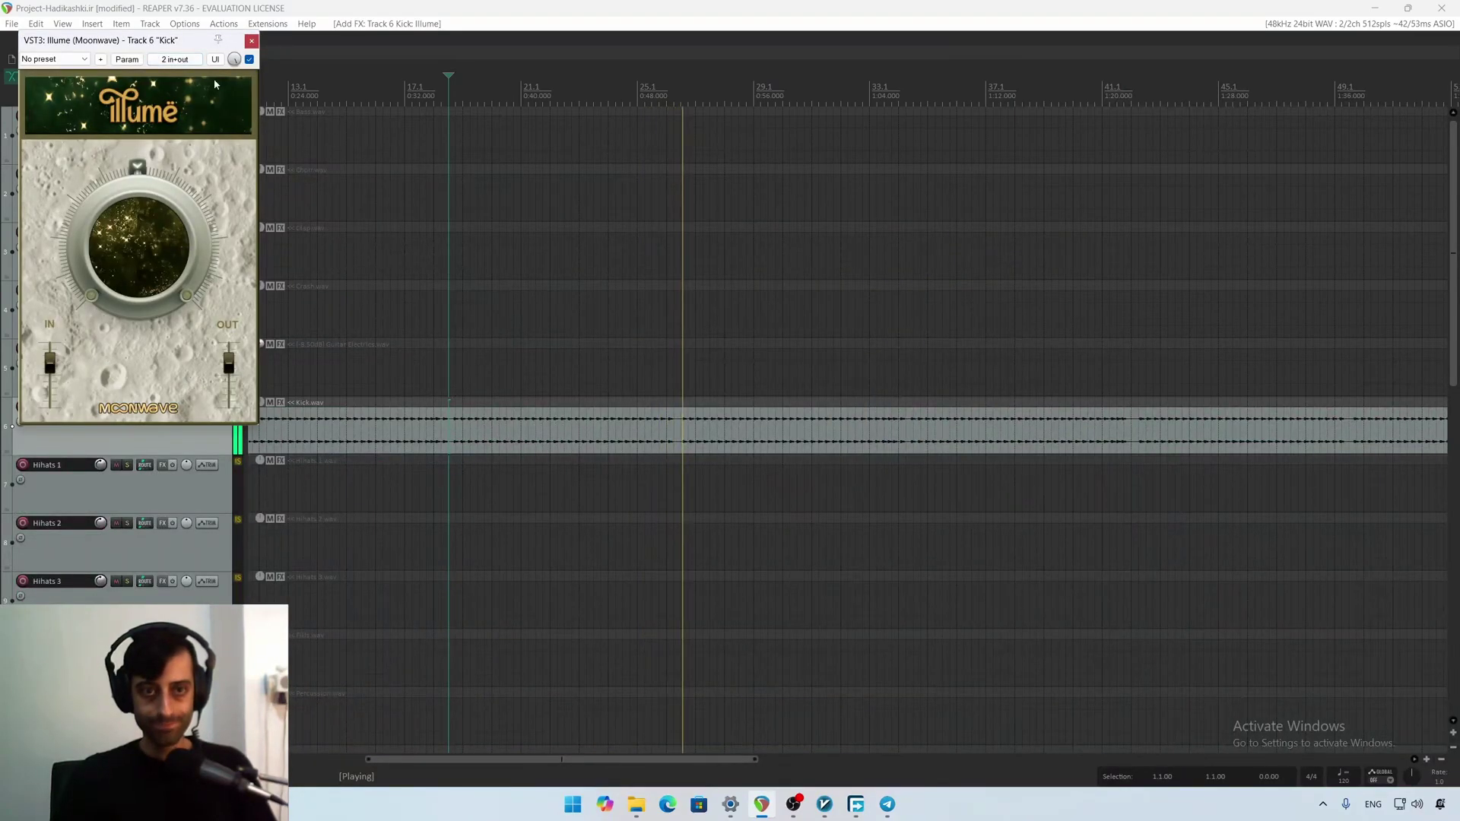
Turn up the kick's Illume main knob to between 3 and 4 o'clock, raise IN fully, lower OUT slightly, and play the result
left_click_drag(152, 46, 552, 196)
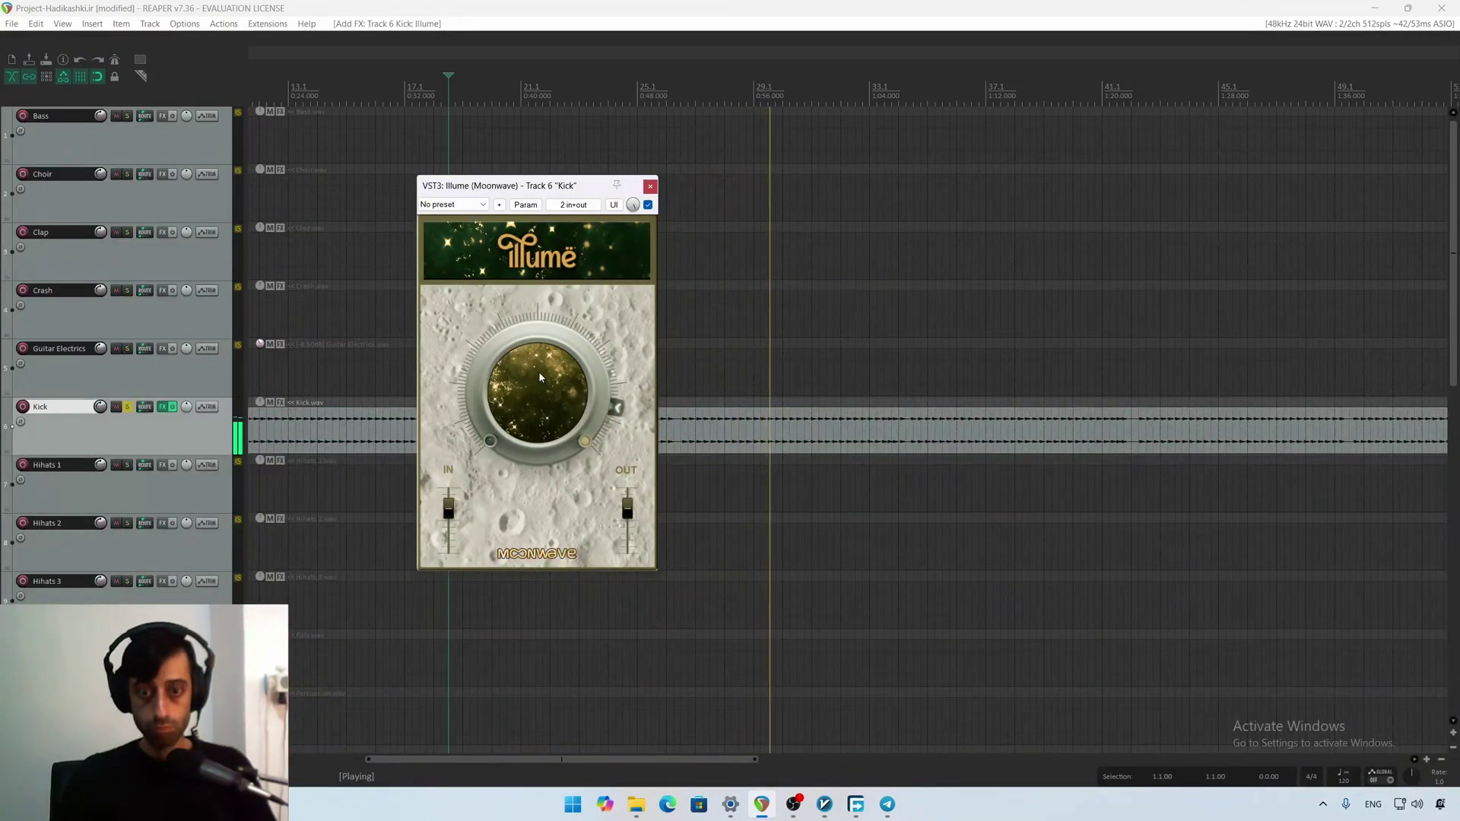
key("space")
left_click_drag(449, 508, 448, 488)
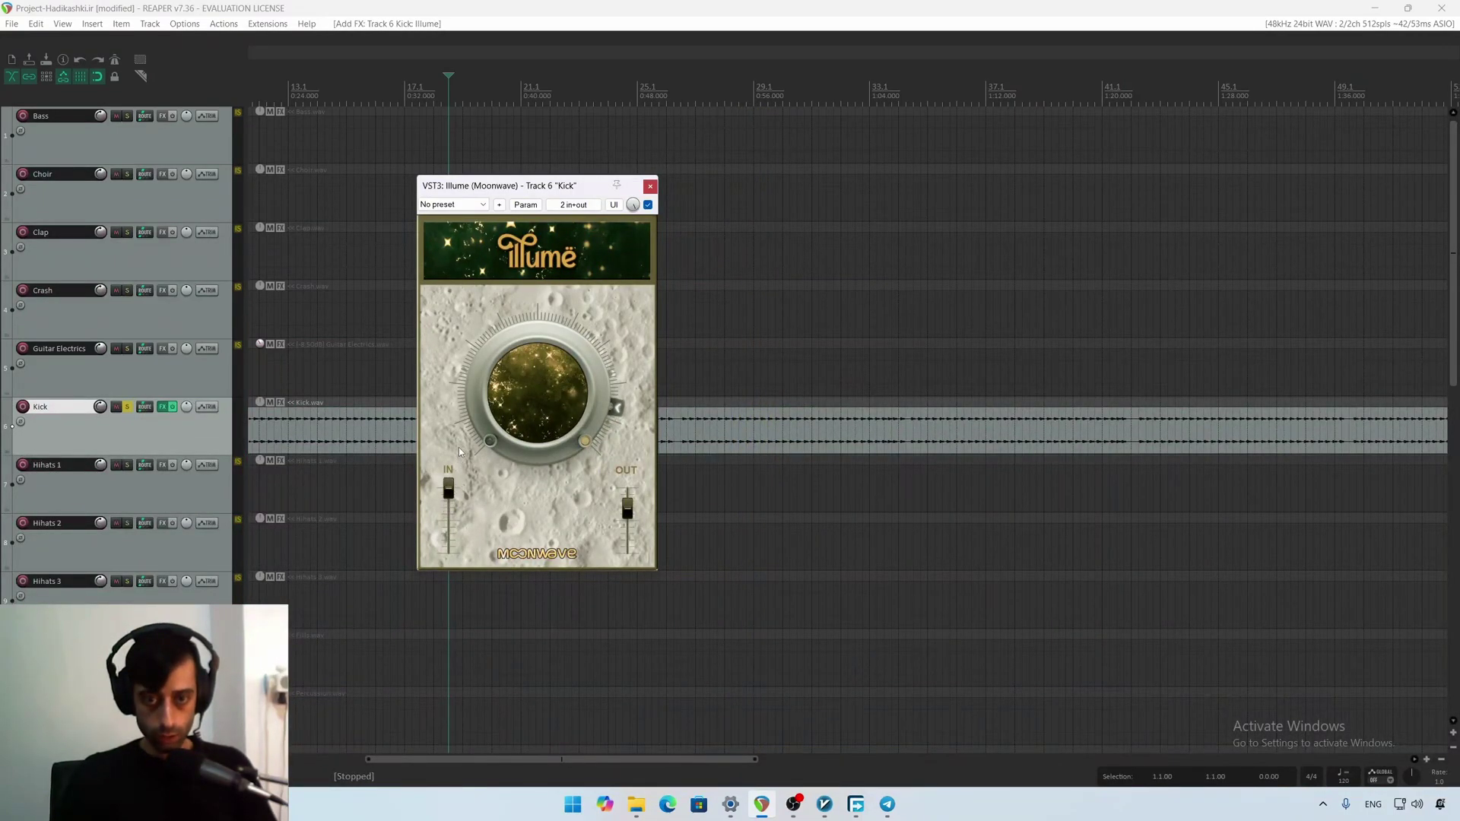
mouse_move(627, 508)
left_mouse_down()
mouse_move(630, 536)
mouse_move(628, 511)
left_mouse_up()
key("space")
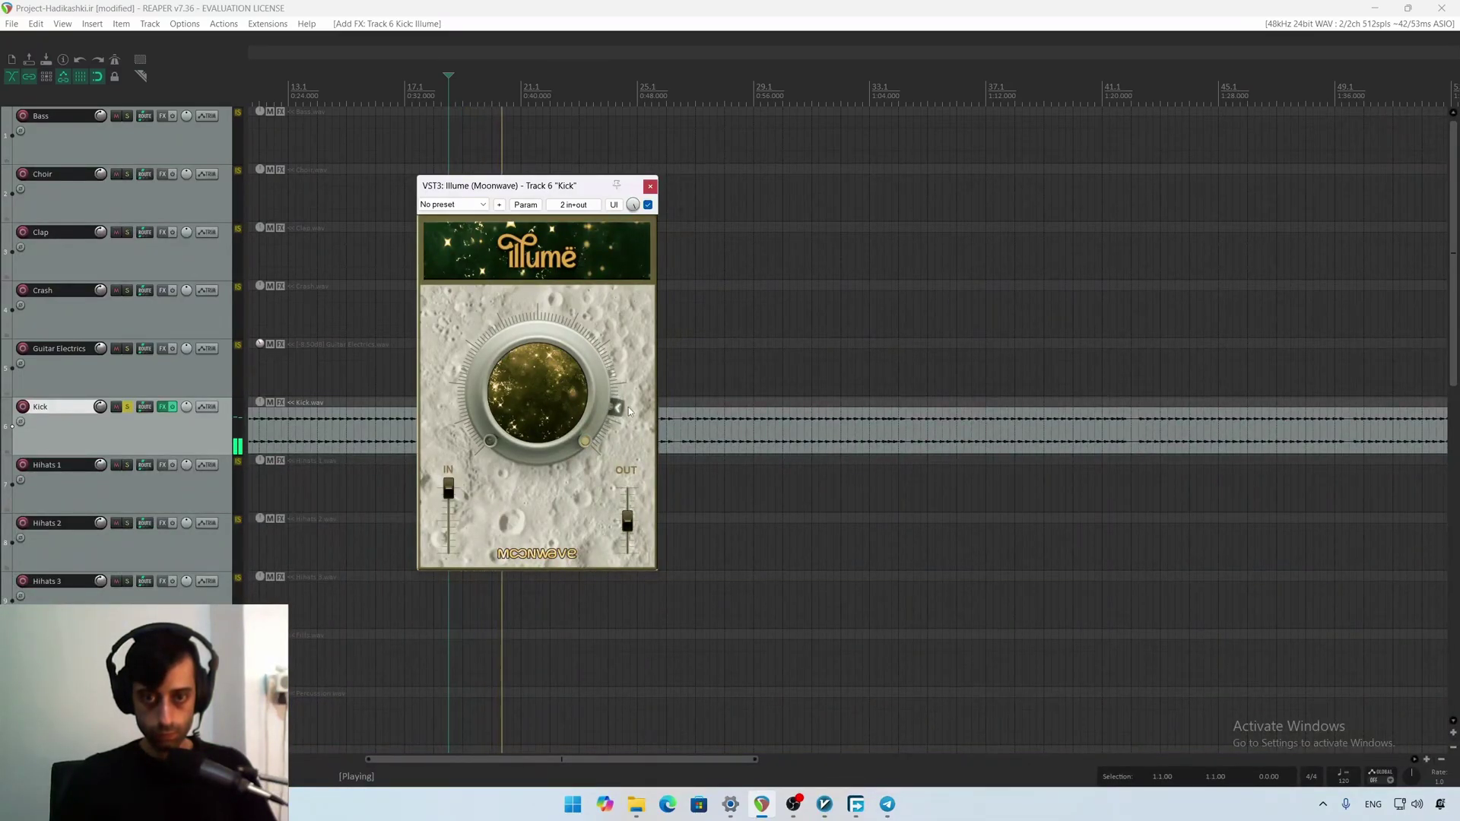
Turn the kick's Illume main knob fully up, compare the plug-in bypassed and enabled during playback, and lower OUT slightly
left_click_drag(616, 409, 646, 339)
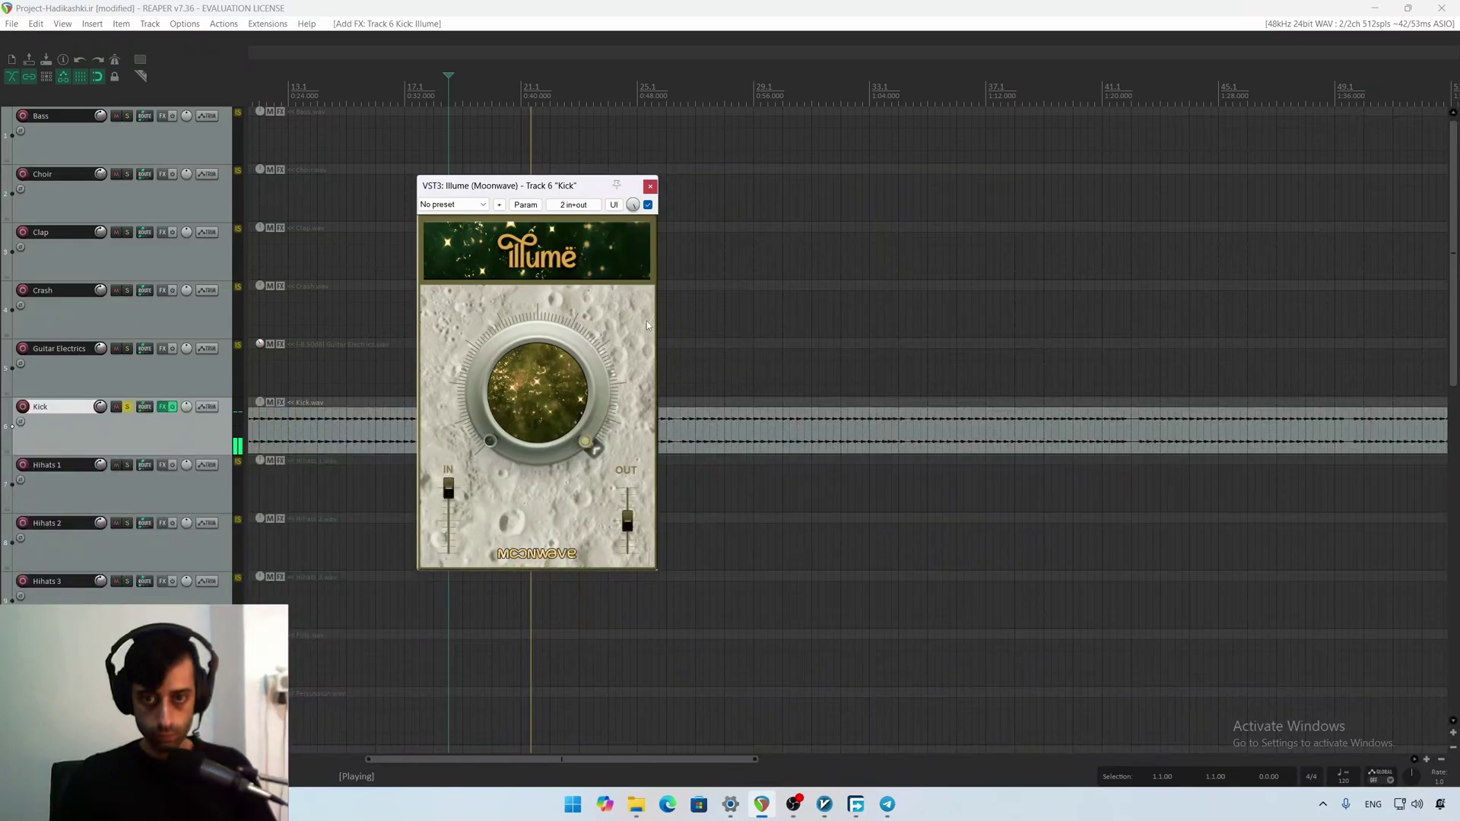
left_click(648, 206)
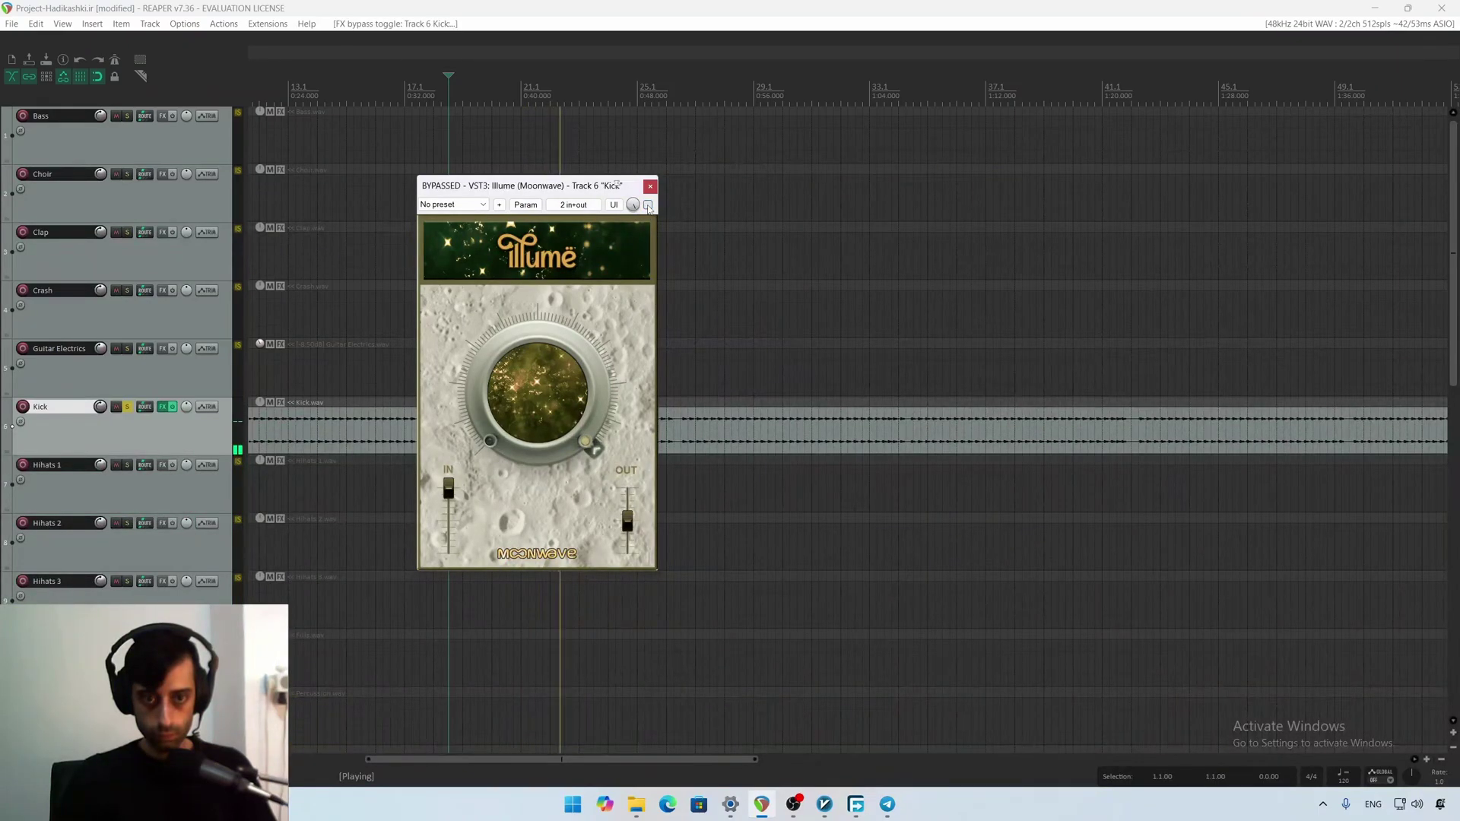
left_click(648, 205)
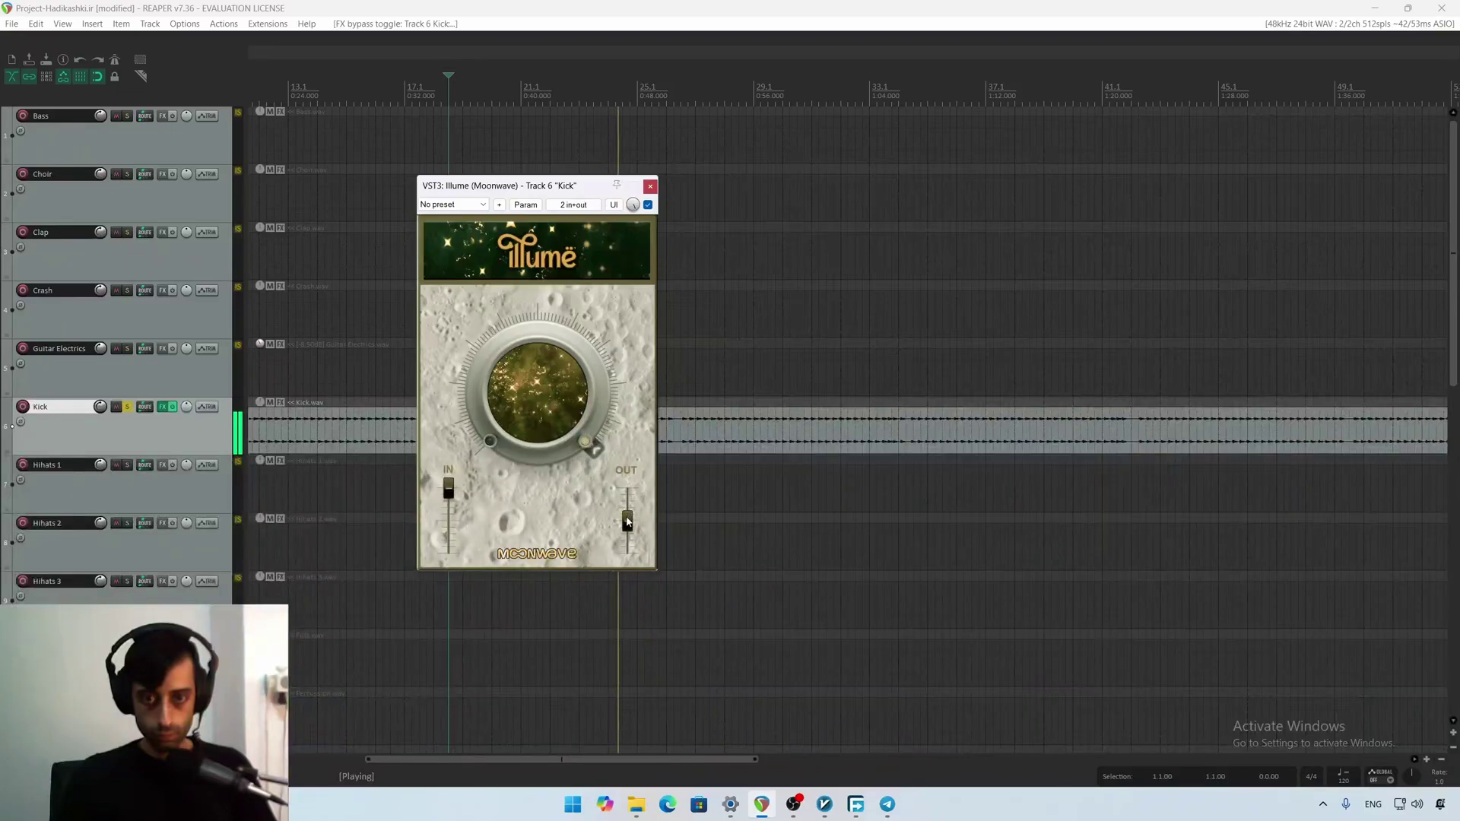
key("space")
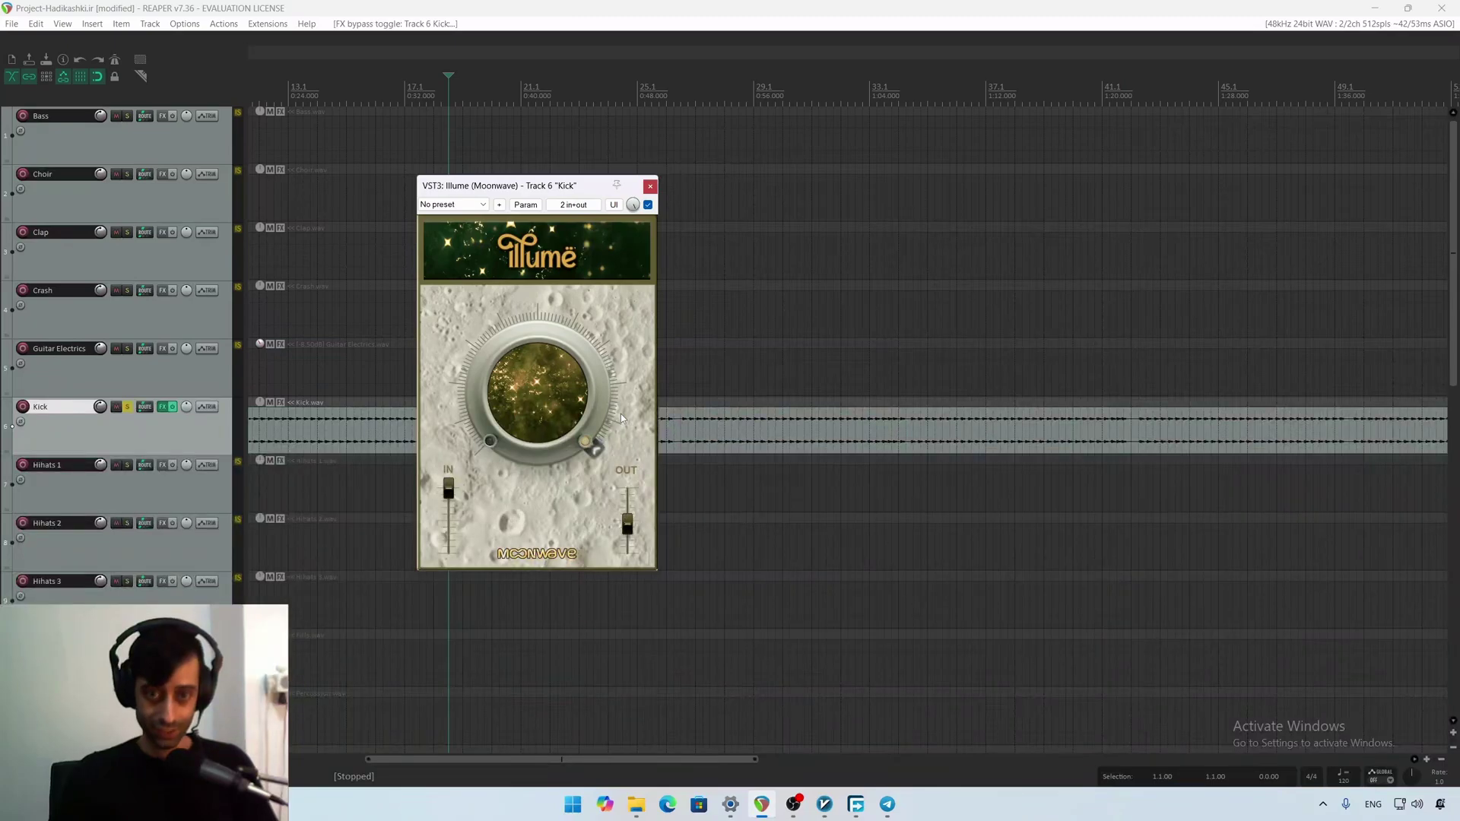
Play the kick again, turn Illume's main knob back to about 1 o'clock, and stop playback
key("space")
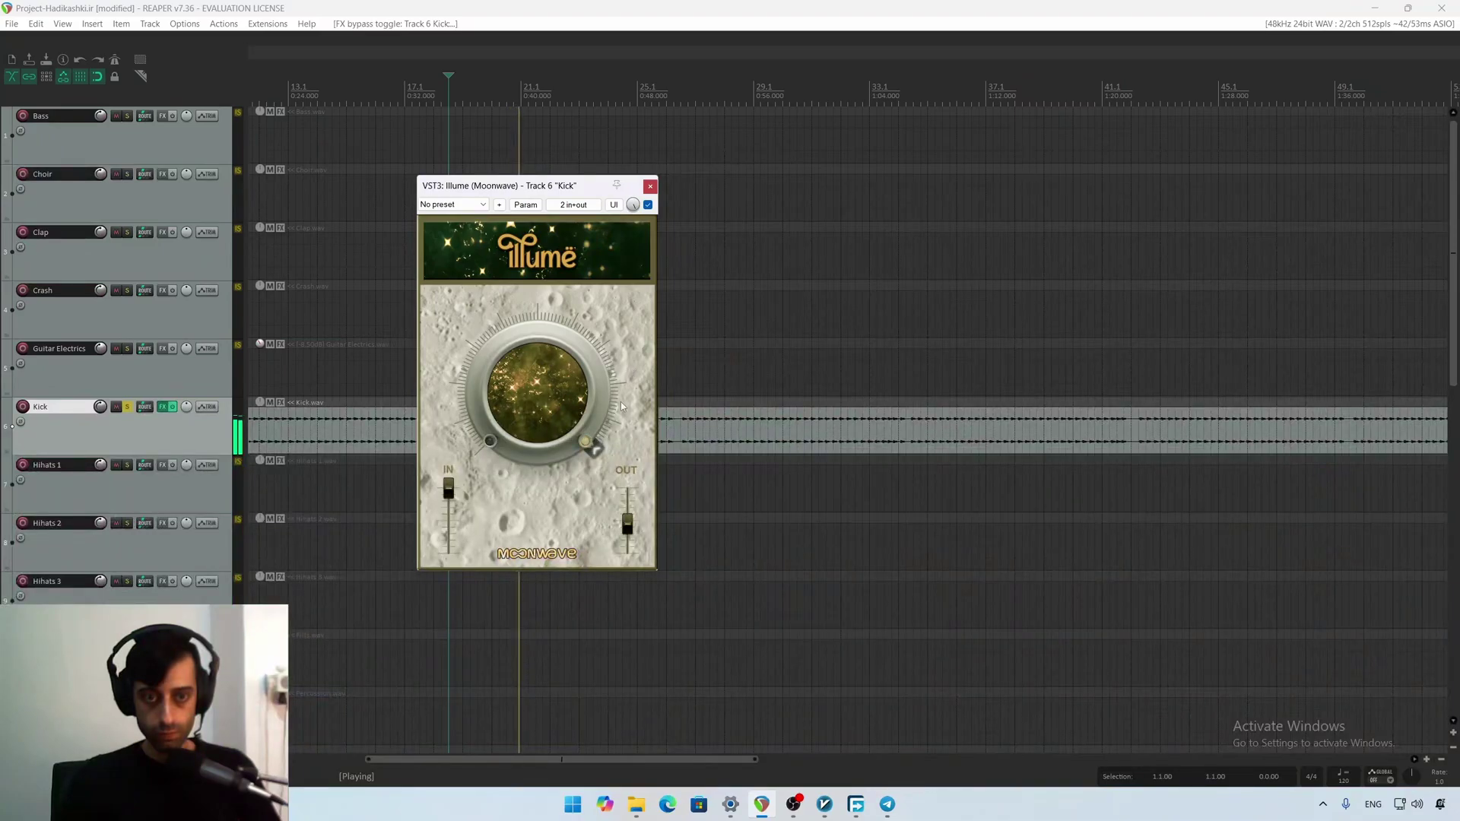
left_click_drag(568, 421, 530, 473)
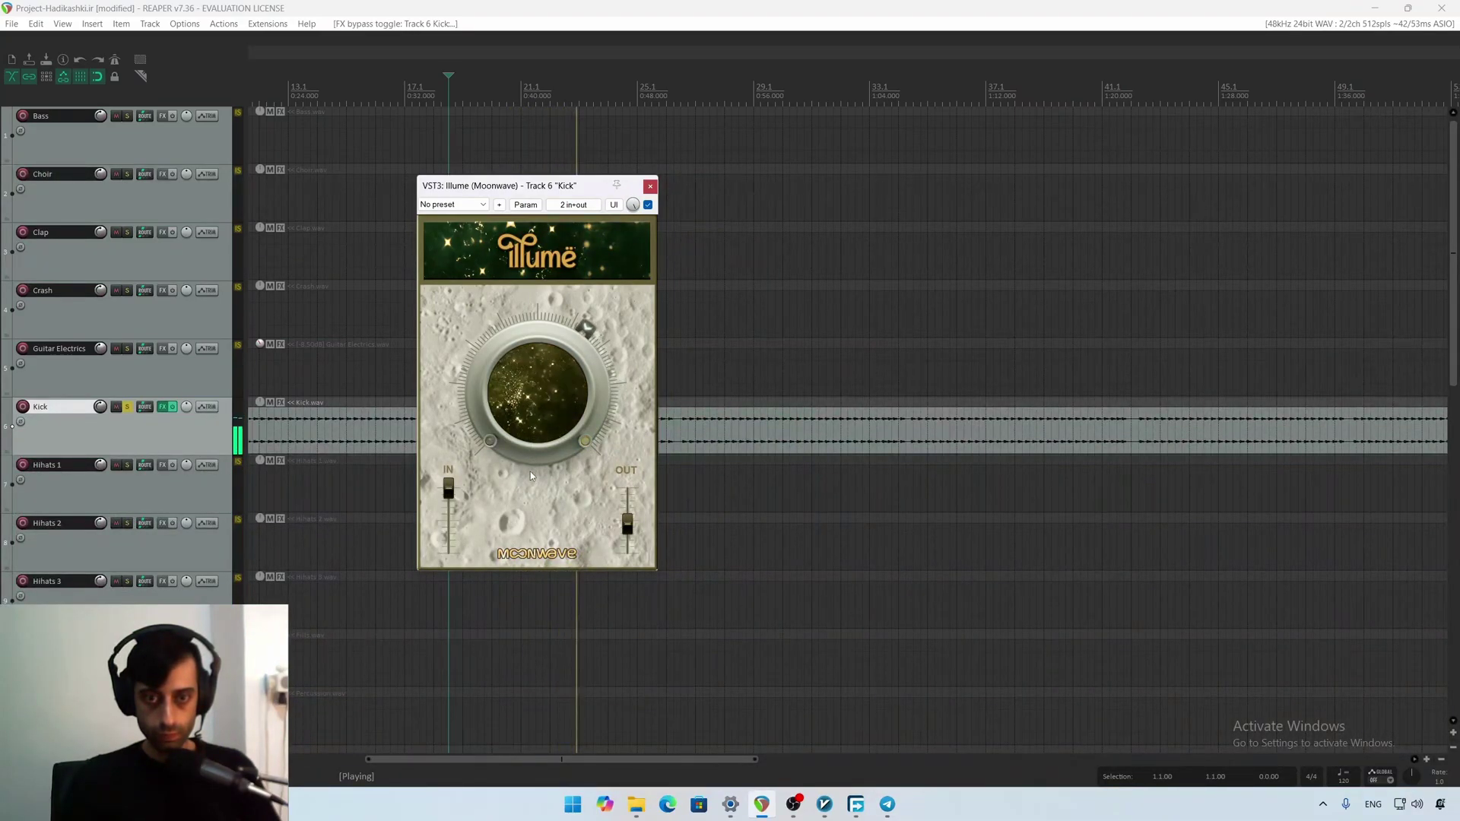
key("space")
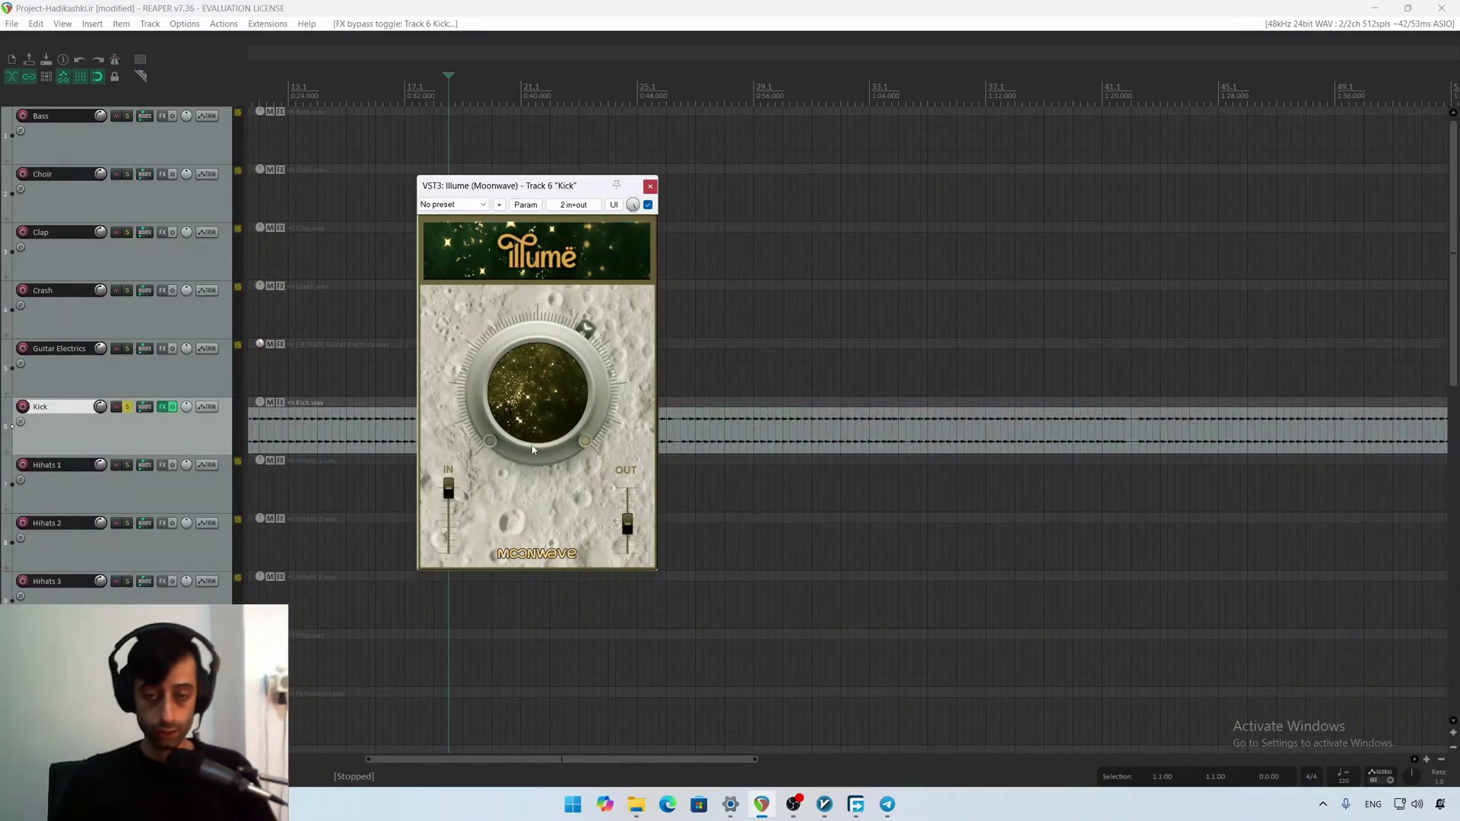
Close the kick's Illume window and unsolo the Kick track
left_click(650, 185)
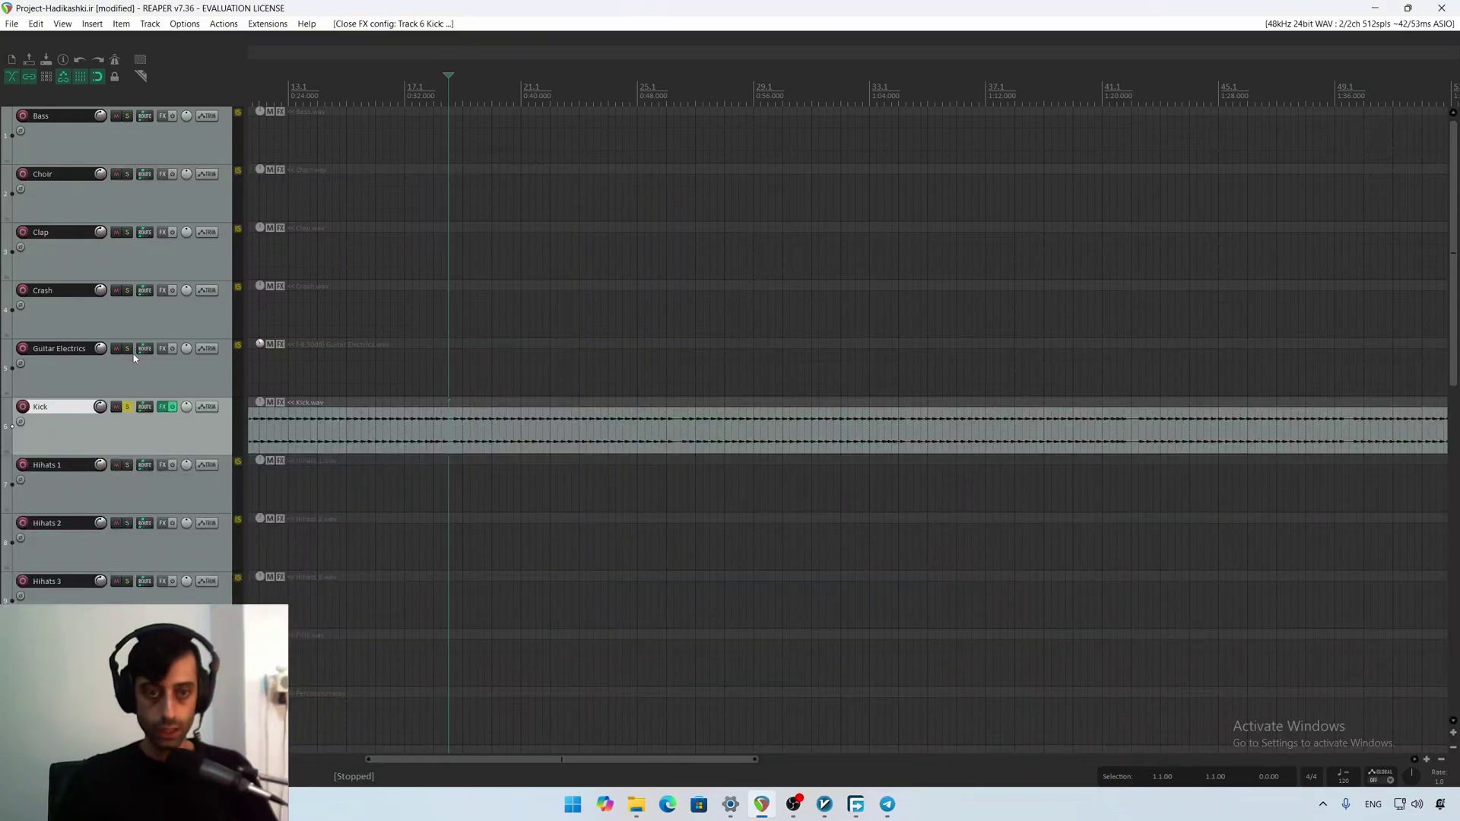
left_click(129, 409)
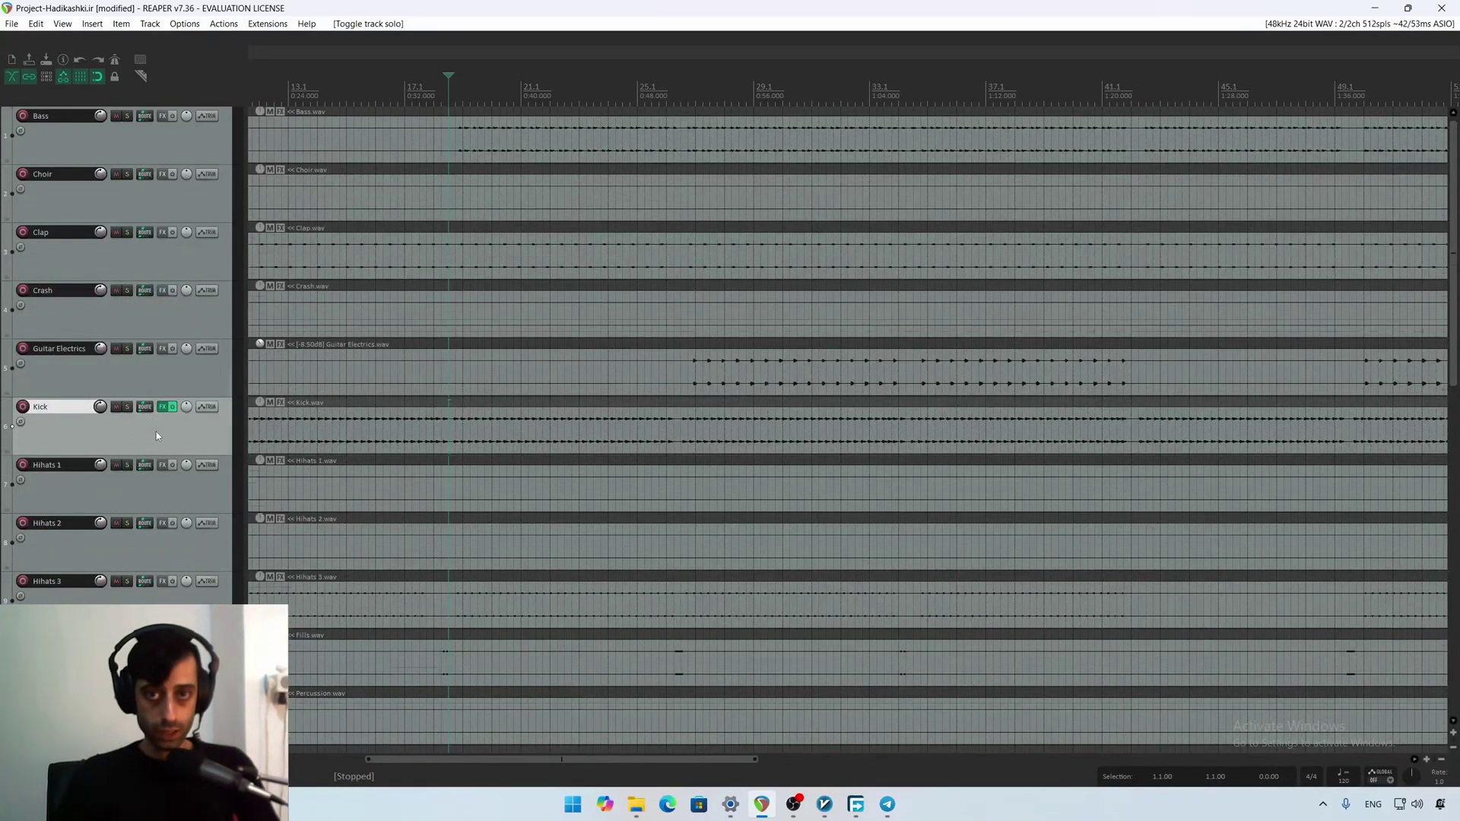
scroll(157, 431, "down", 5)
scroll(158, 432, "down", 2)
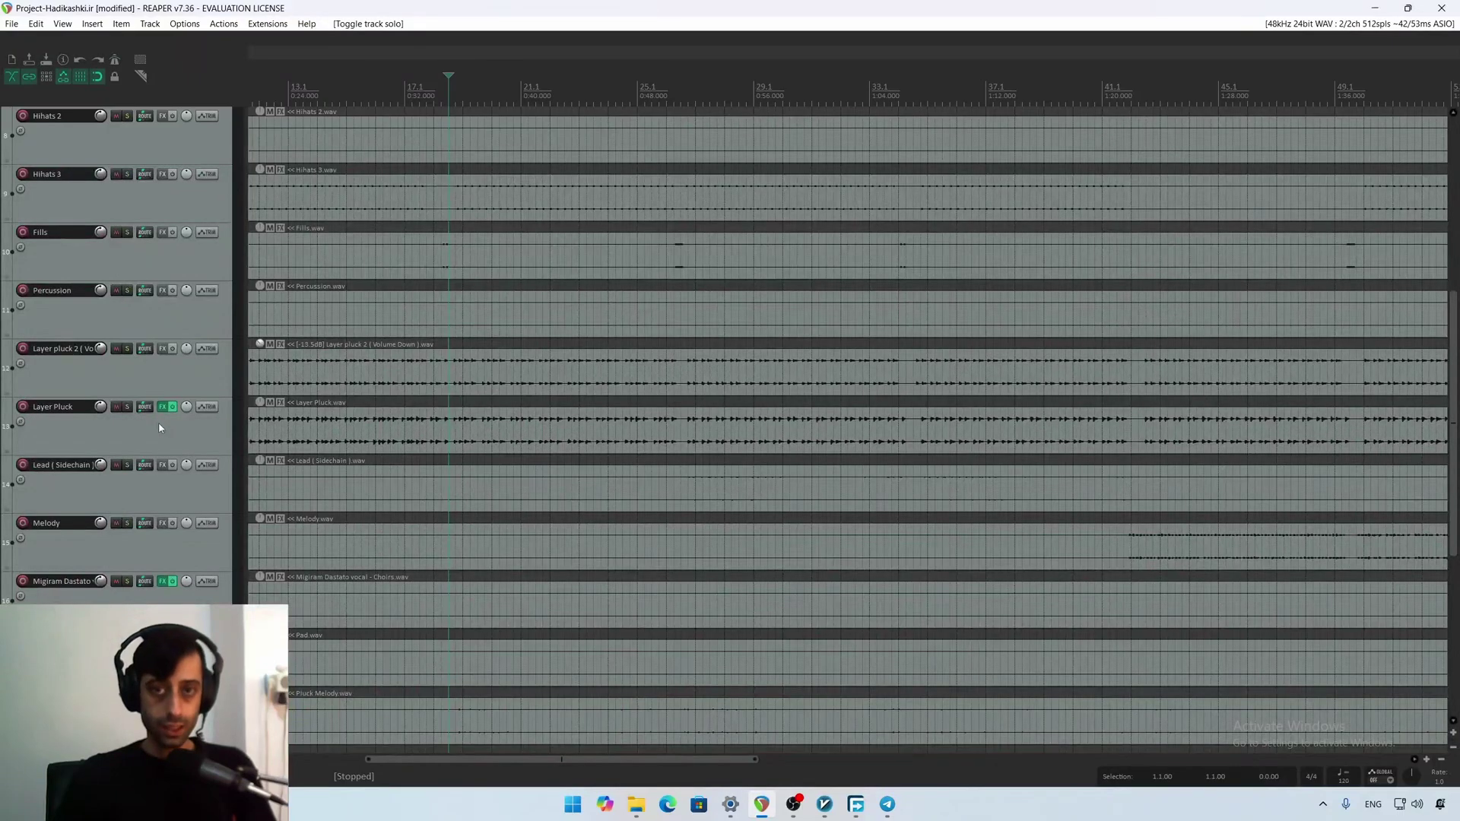
scroll(160, 428, "down", 2)
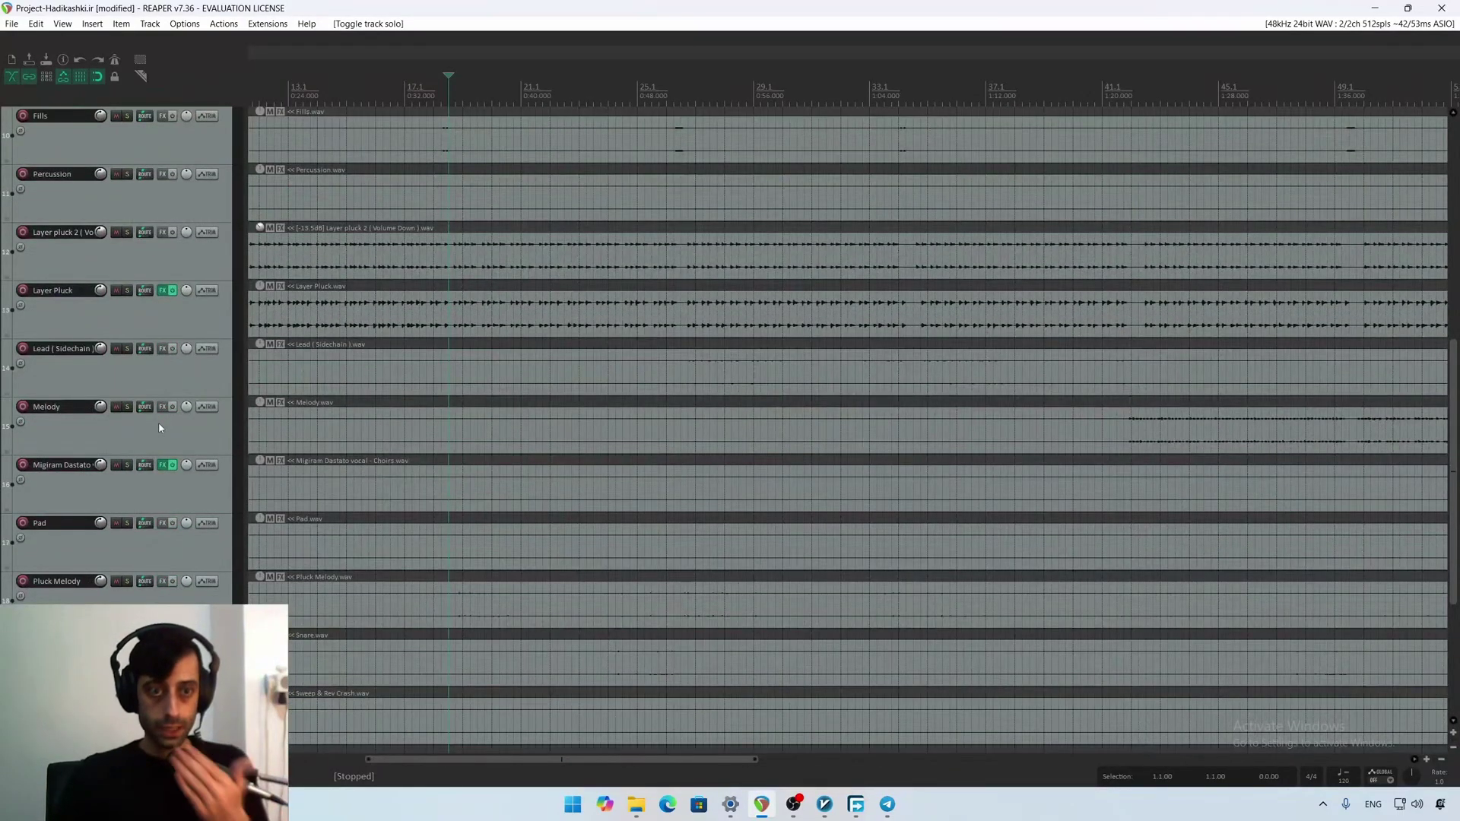